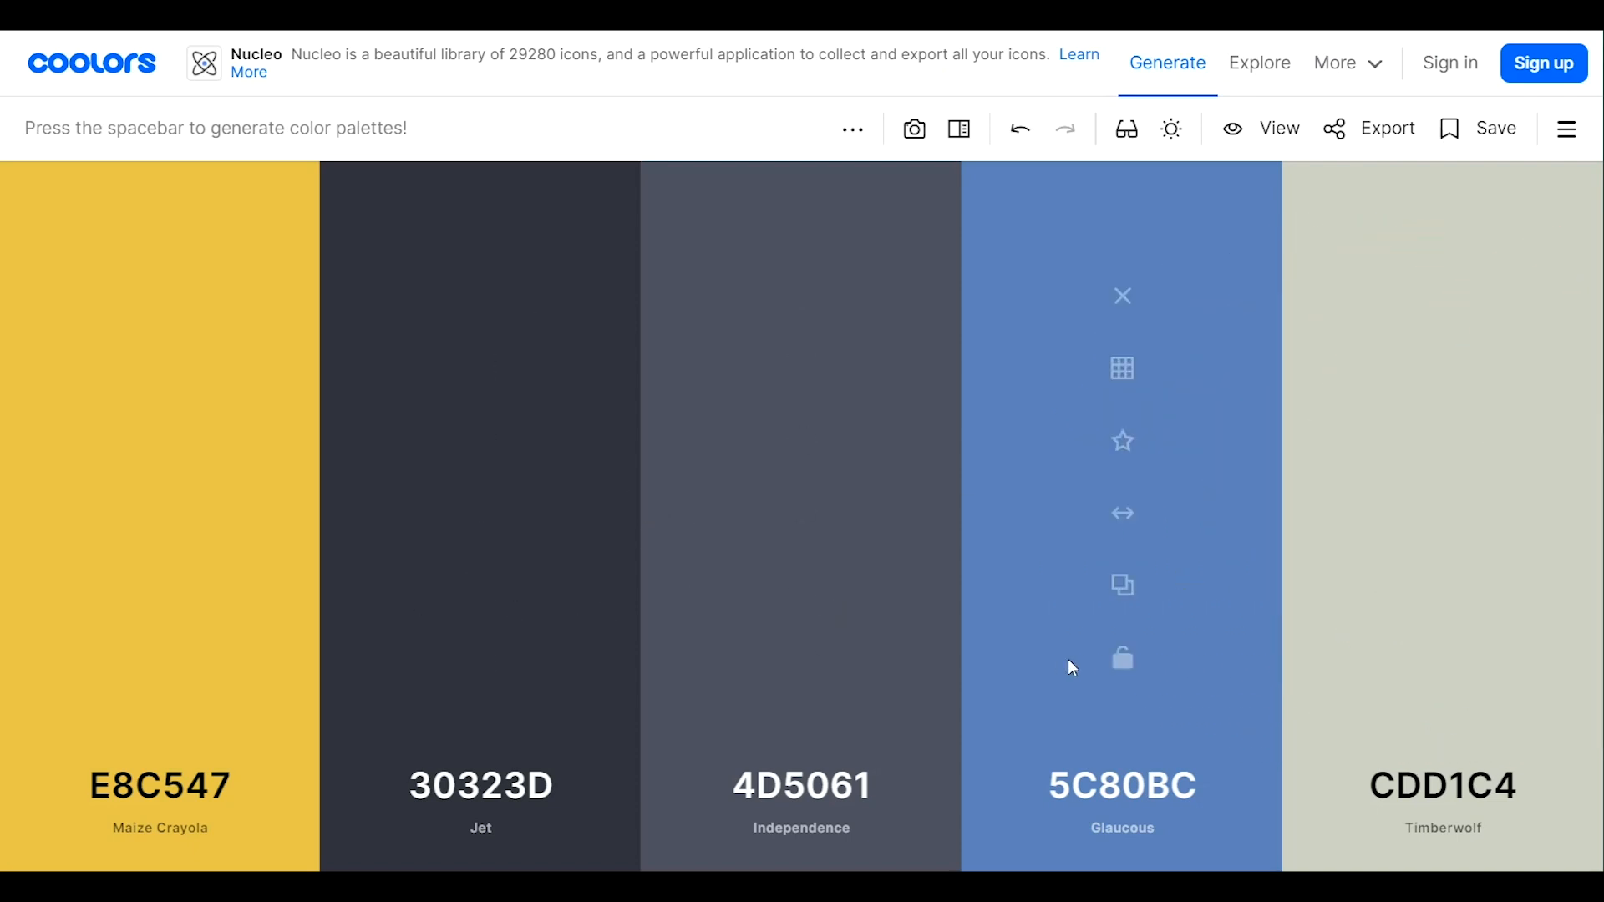
Copy the hex code 5C80BC from the Coolors palette, then apply it in Thrive Architect as the "Minimalist Method" heading's text color.
{"action": "left_click", "coordinate": [1079, 773]}
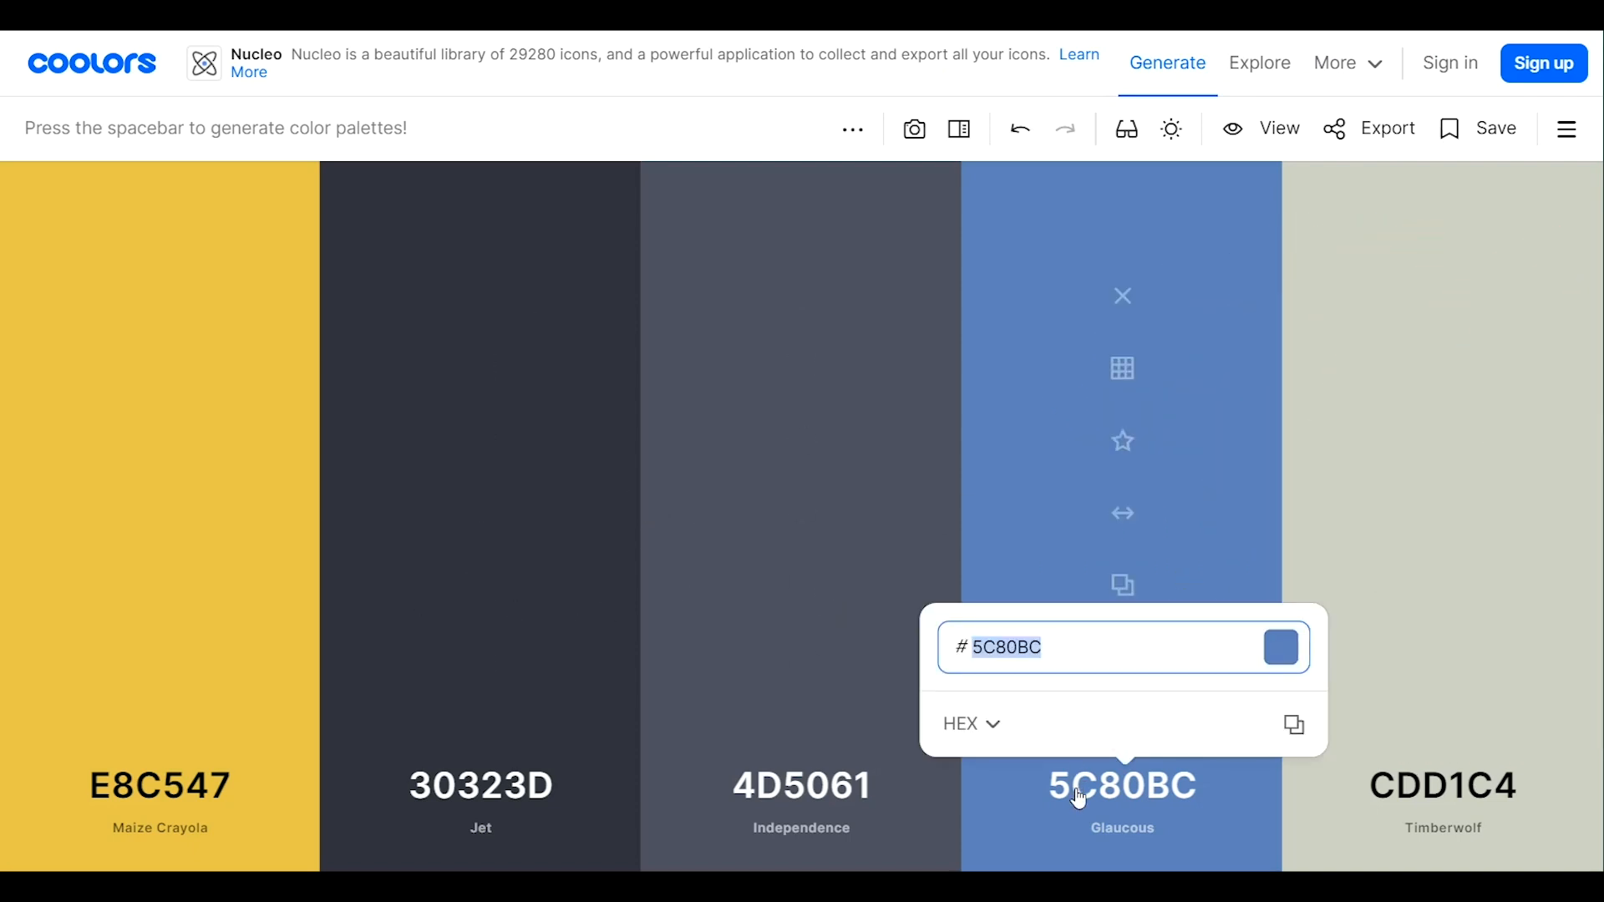
{"action": "left_click", "coordinate": [1292, 727]}
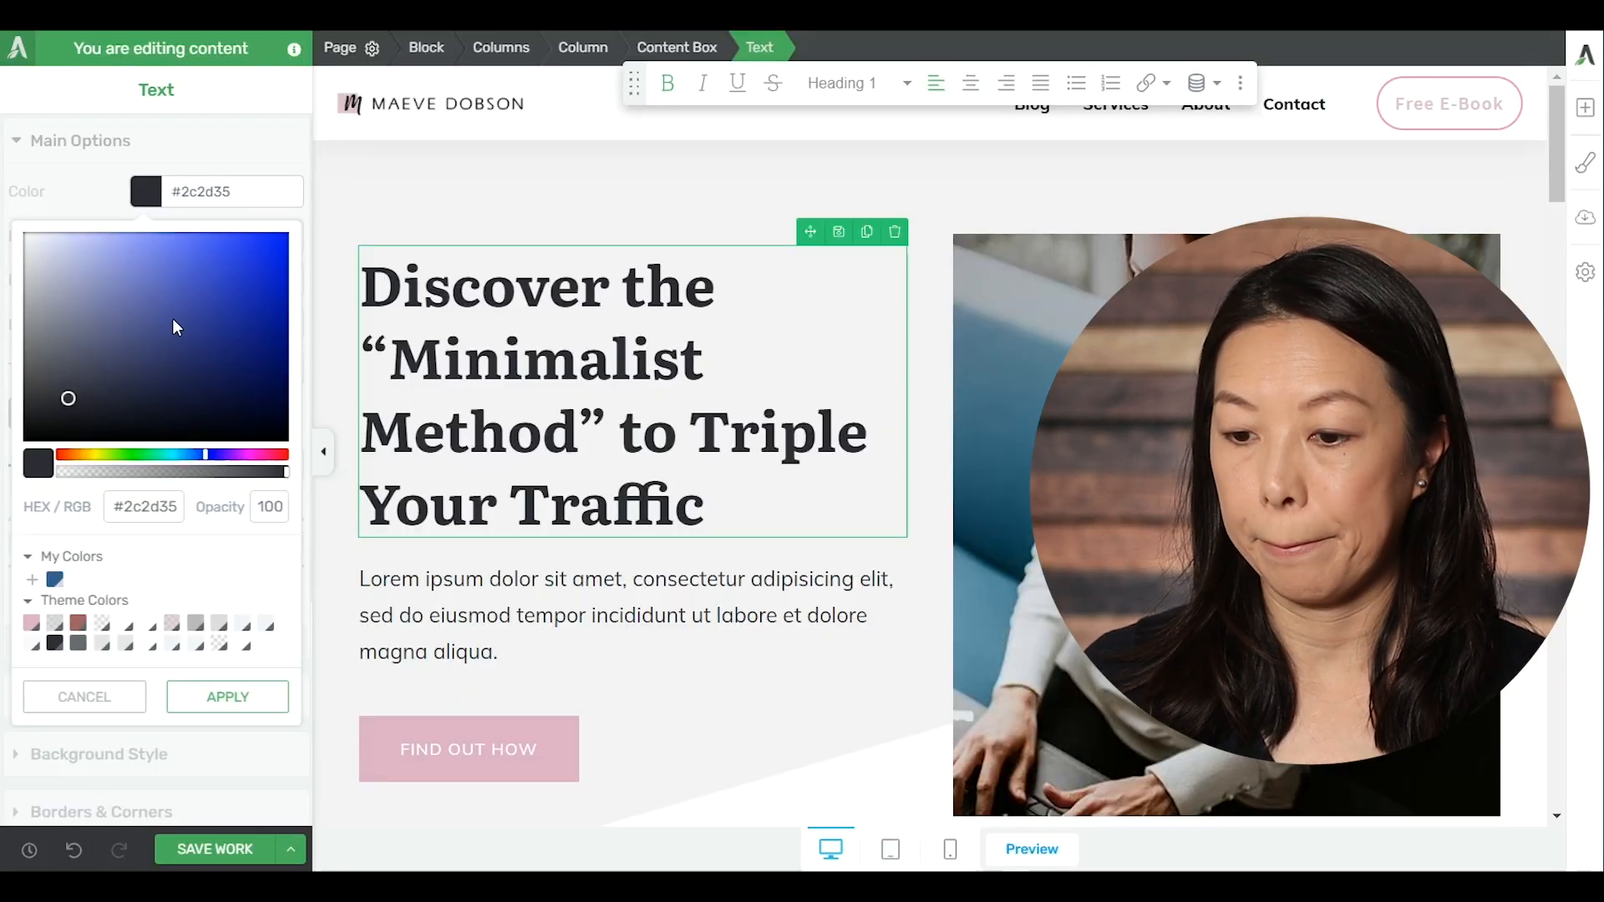
{"action": "triple_click", "coordinate": [174, 507]}
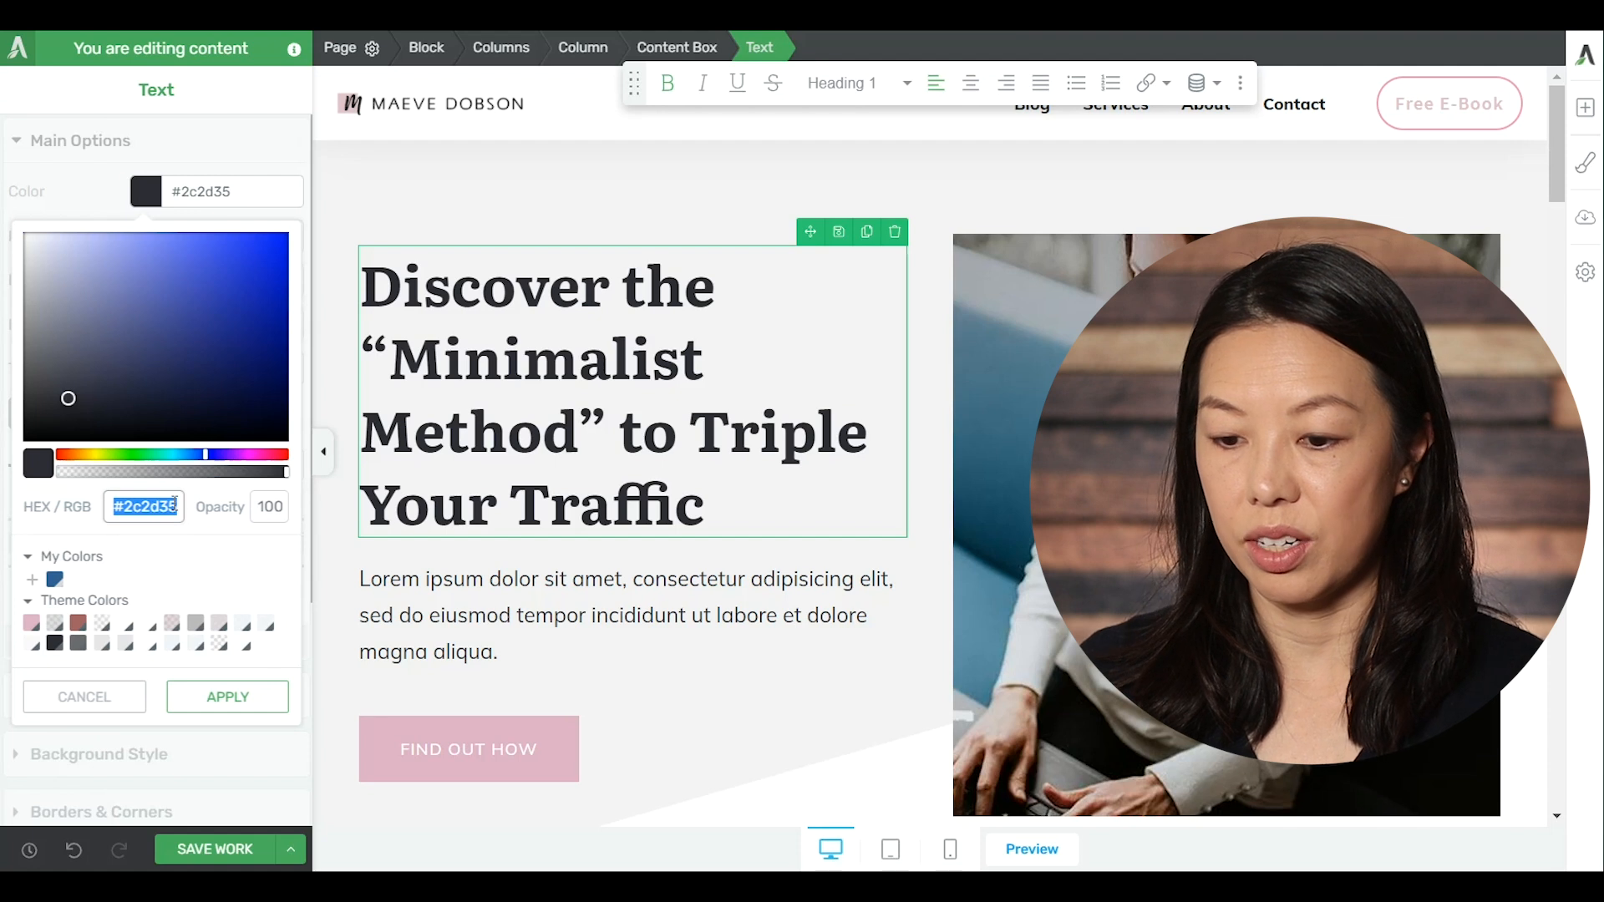
{"action": "key", "text": "ctrl+v"}
{"action": "left_click", "coordinate": [260, 708]}
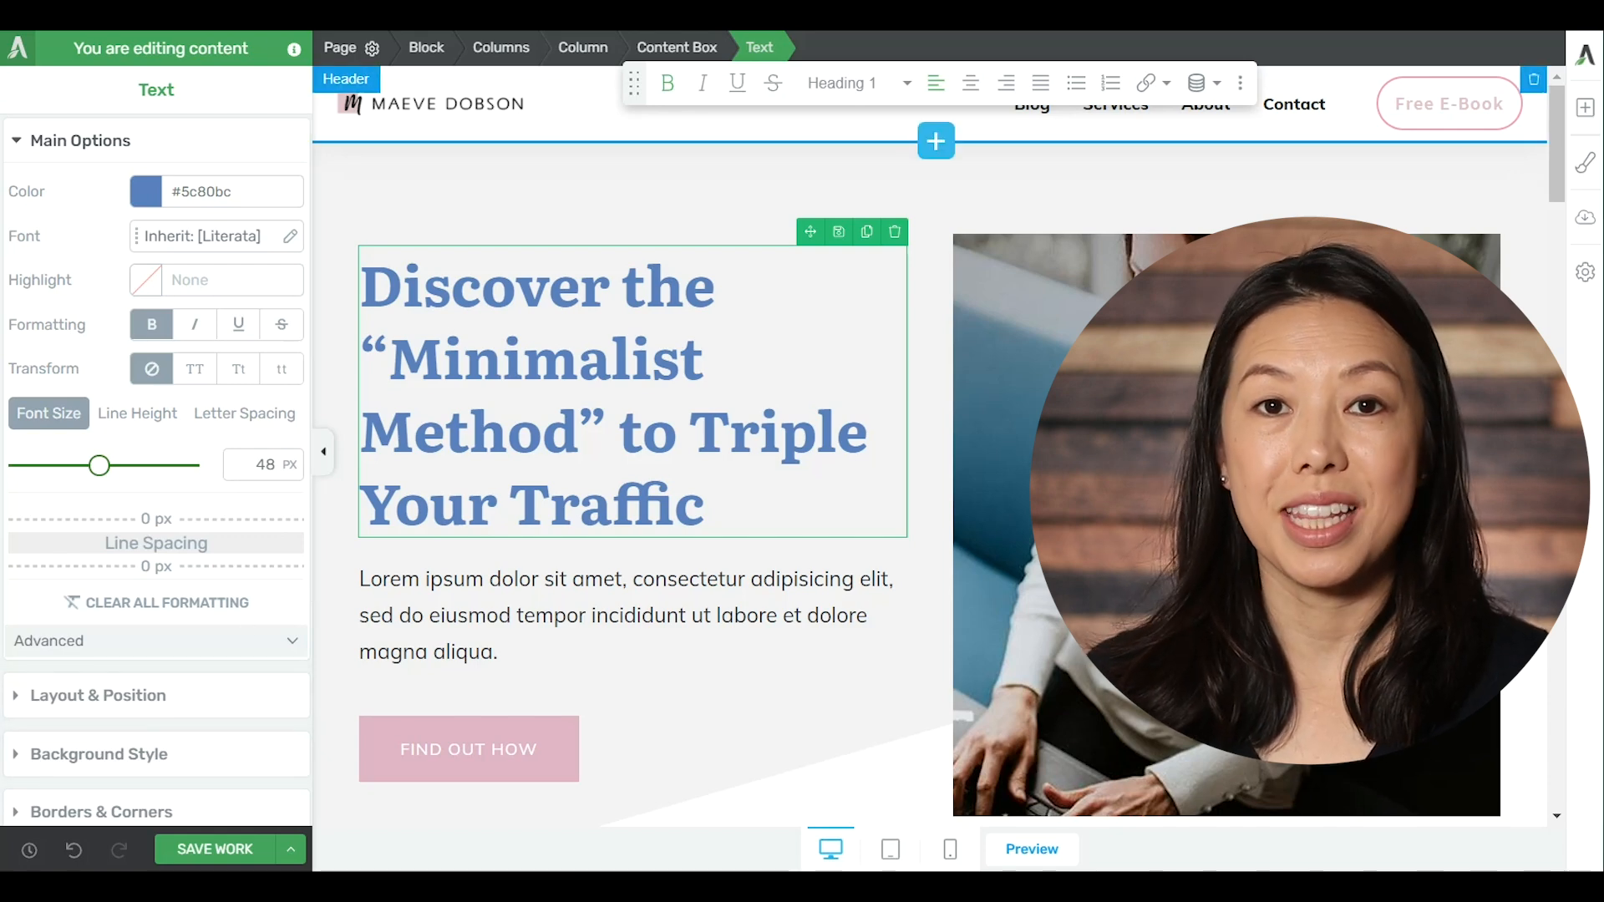
Save the "Minimalist Method" heading's blue text color as a favorite color.
{"action": "left_click", "coordinate": [145, 192]}
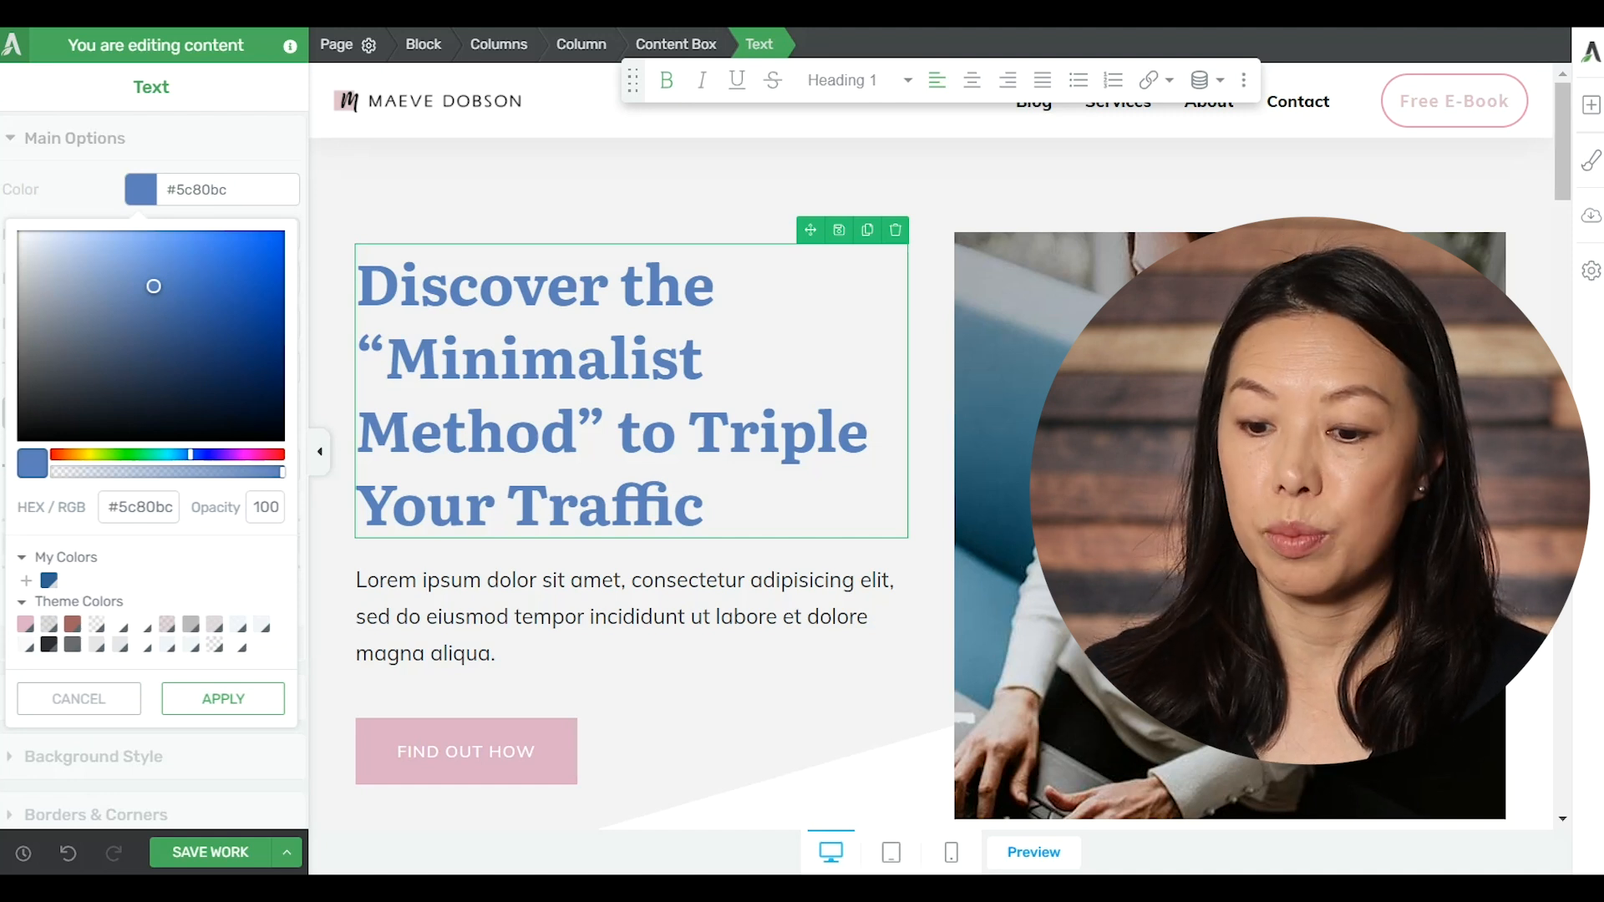
{"action": "left_click", "coordinate": [26, 581]}
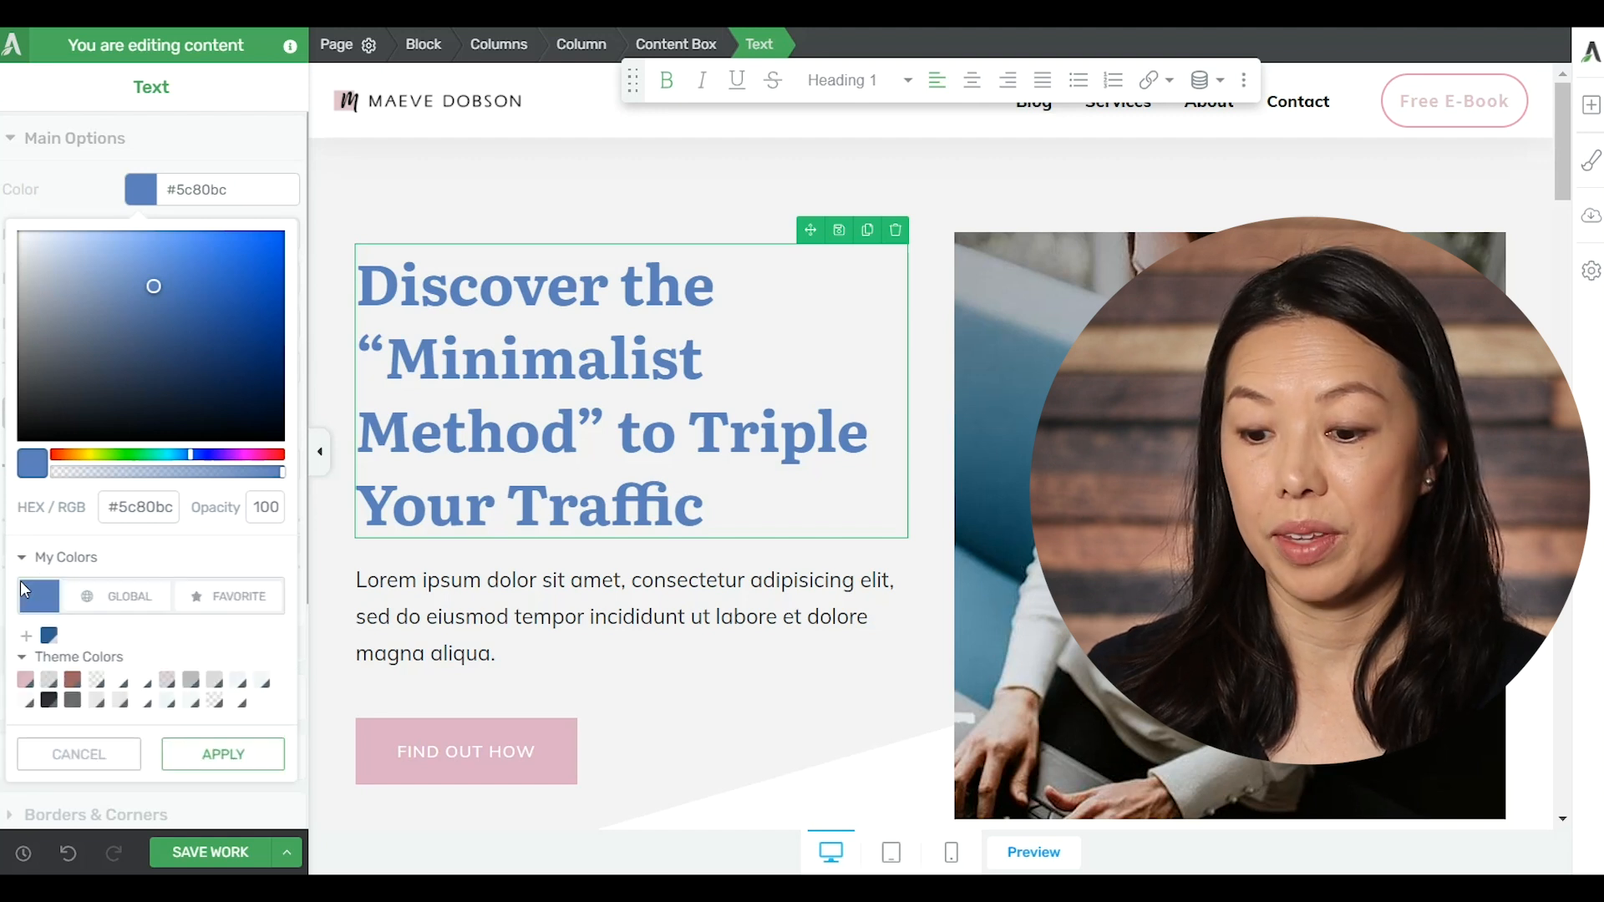
{"action": "left_click", "coordinate": [234, 595]}
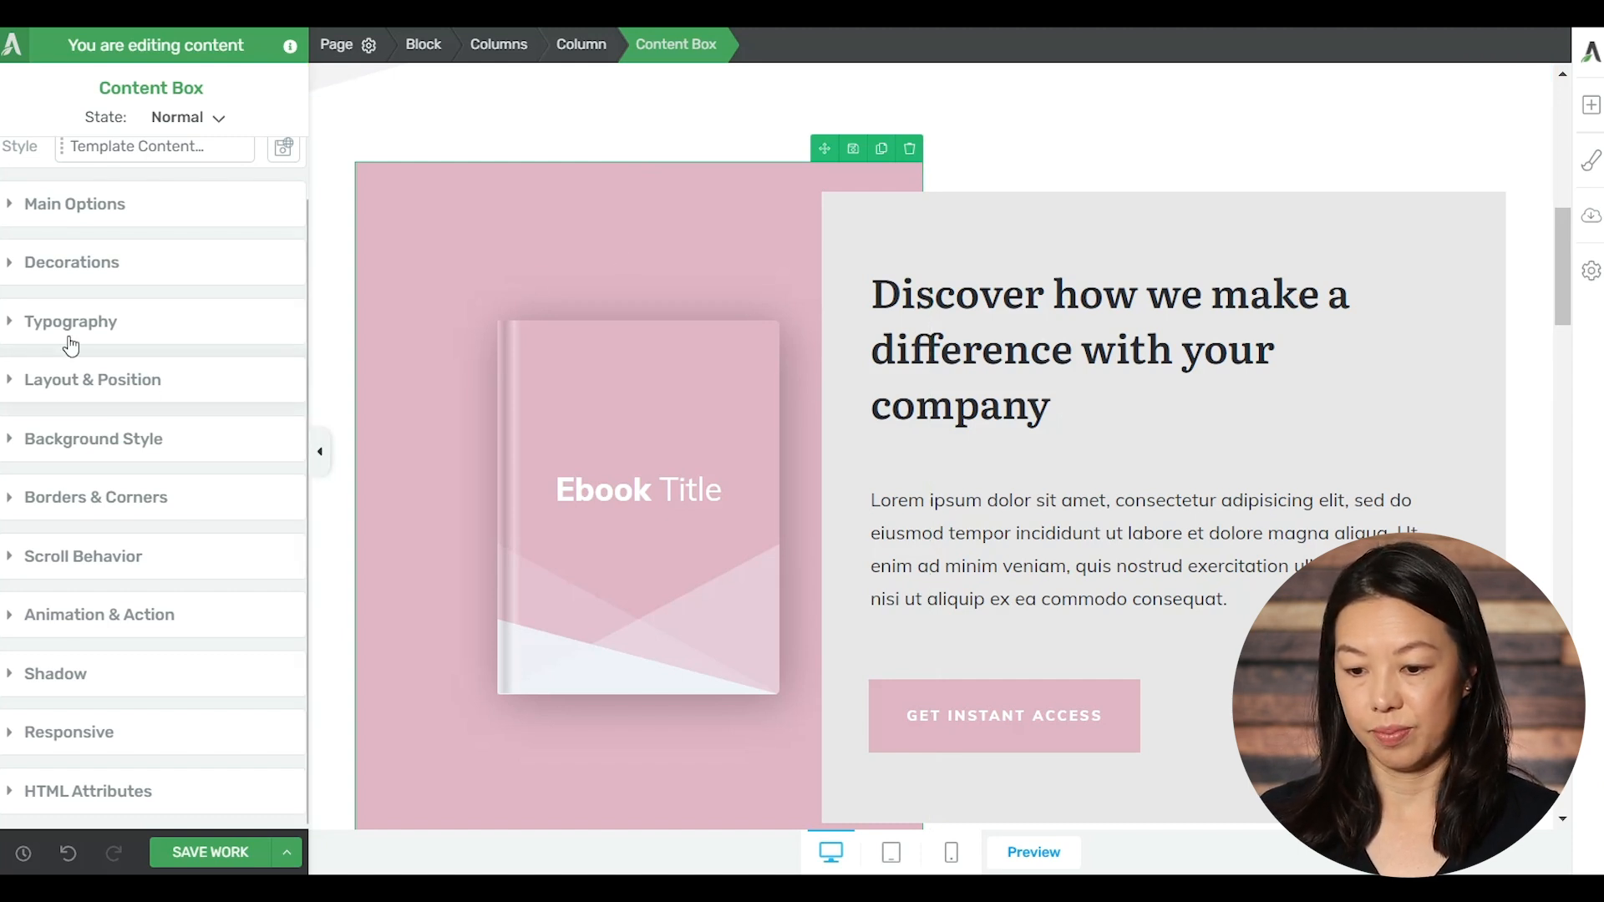
Recolor the content box behind the ebook solid green #2b963e, unlinked from its theme color, and save the green as a global color.
{"action": "left_click", "coordinate": [70, 443]}
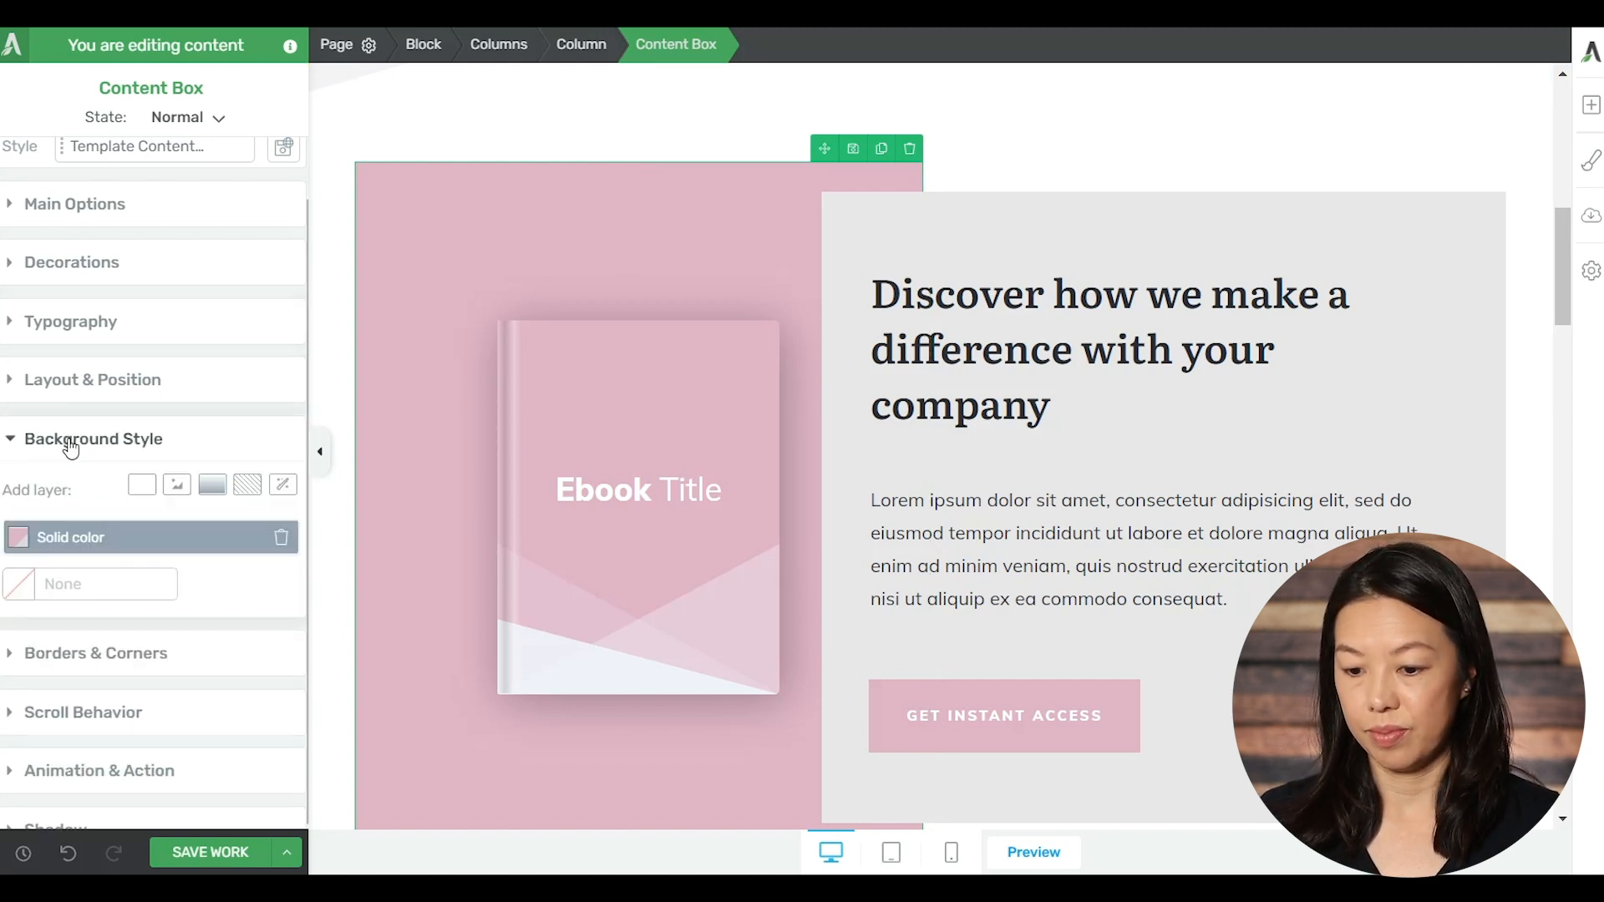
{"action": "left_click", "coordinate": [19, 537]}
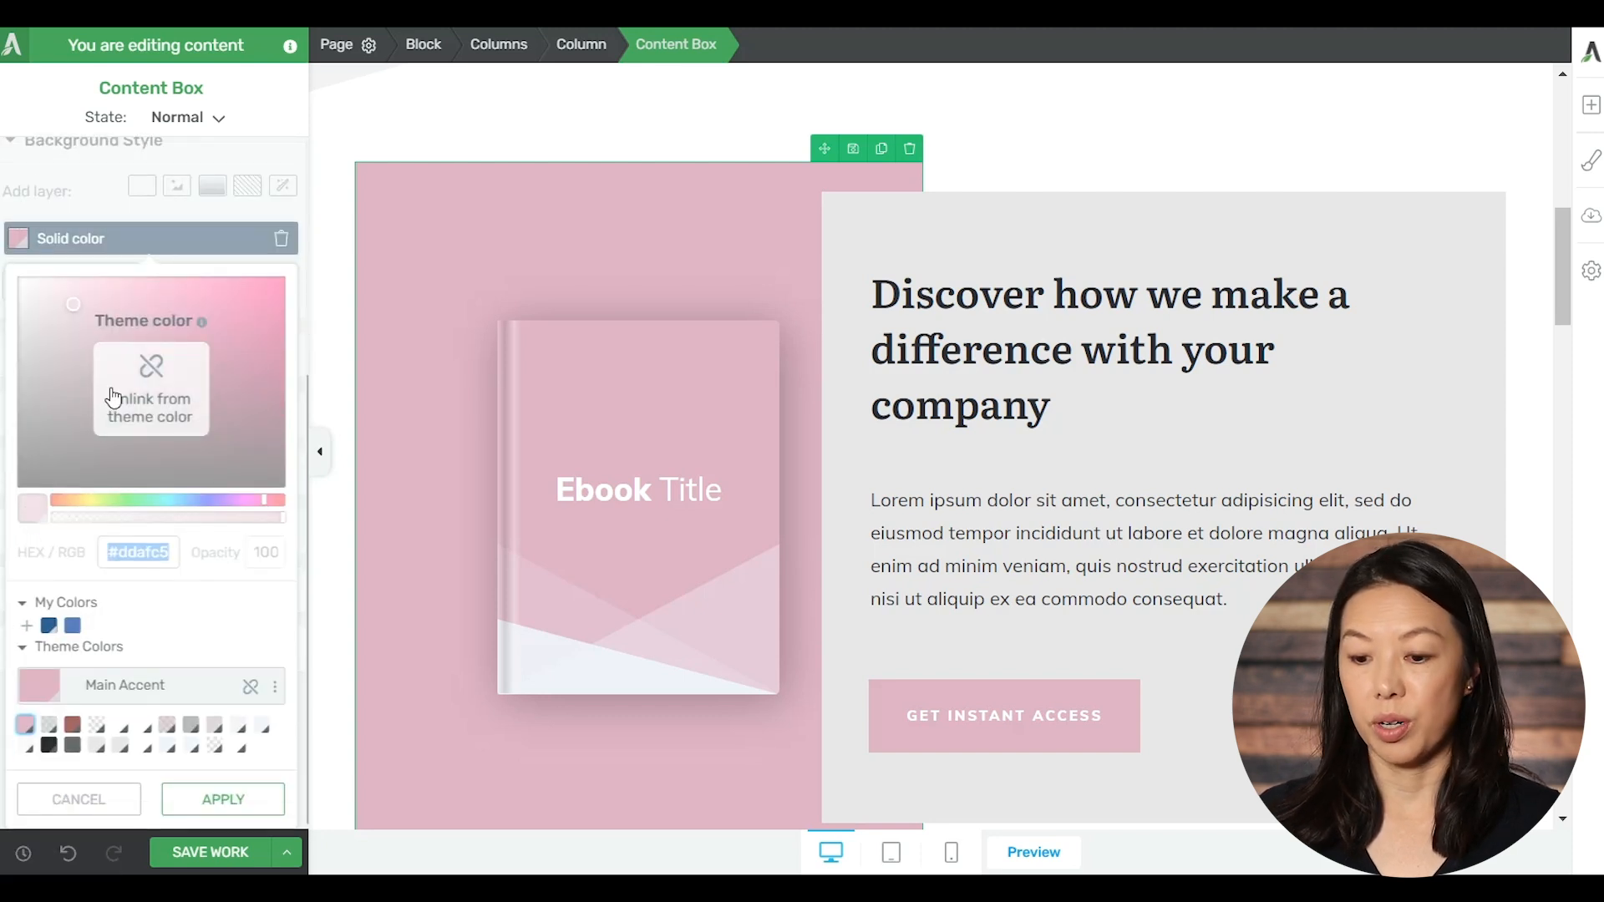
{"action": "left_click", "coordinate": [156, 403]}
{"action": "left_click", "coordinate": [134, 555]}
{"action": "left_click_drag", "start_coordinate": [197, 444], "coordinate": [209, 421]}
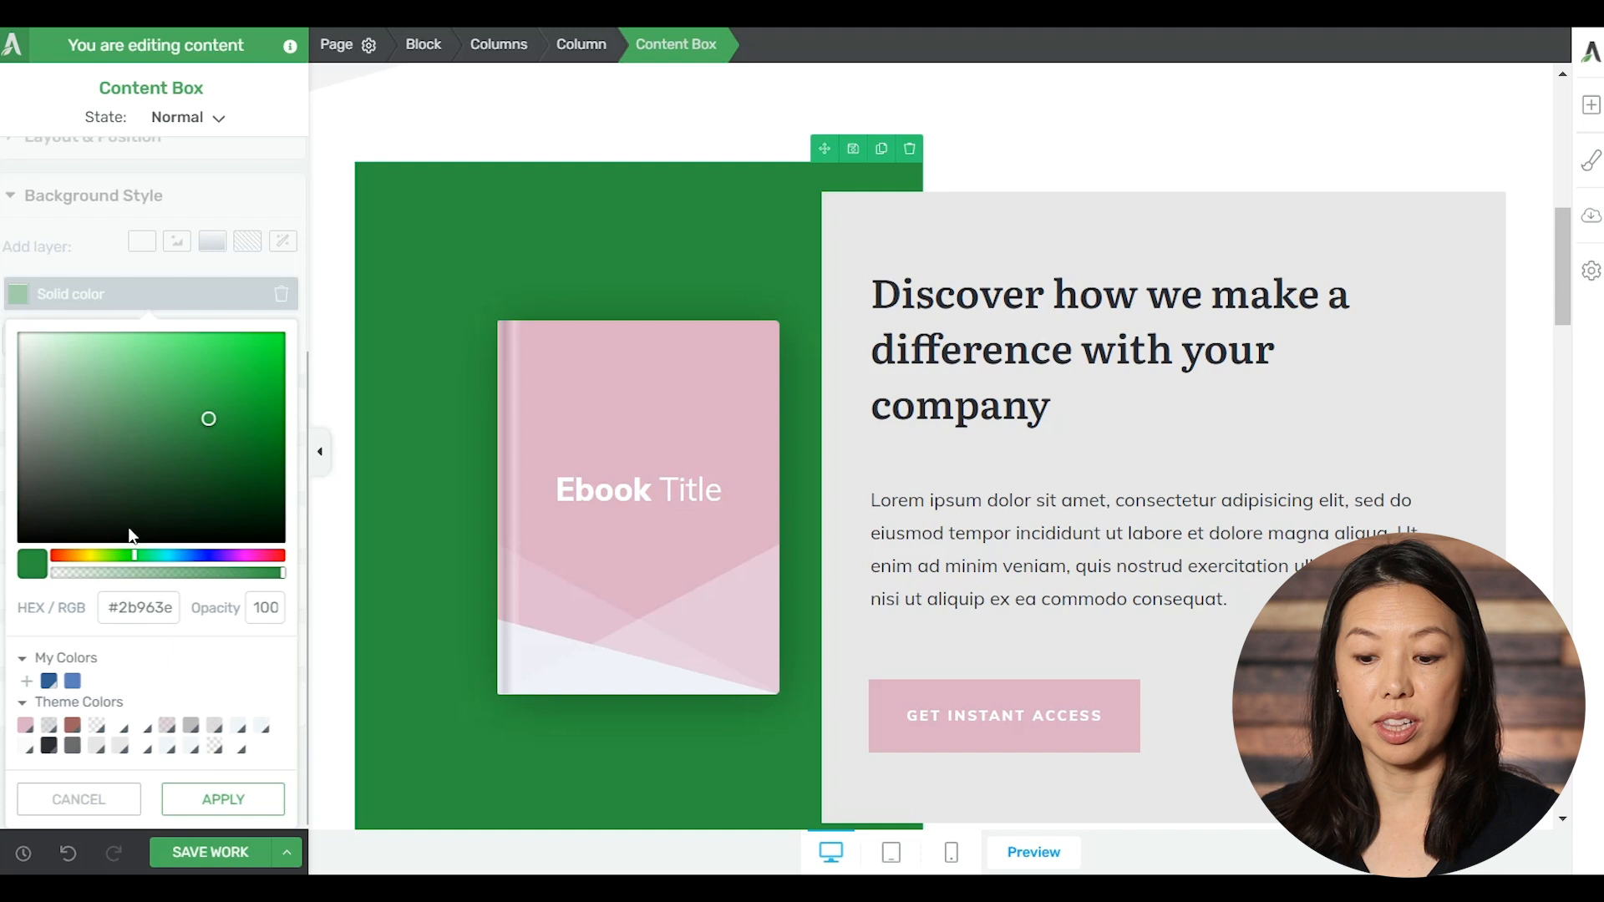
{"action": "left_click", "coordinate": [25, 681]}
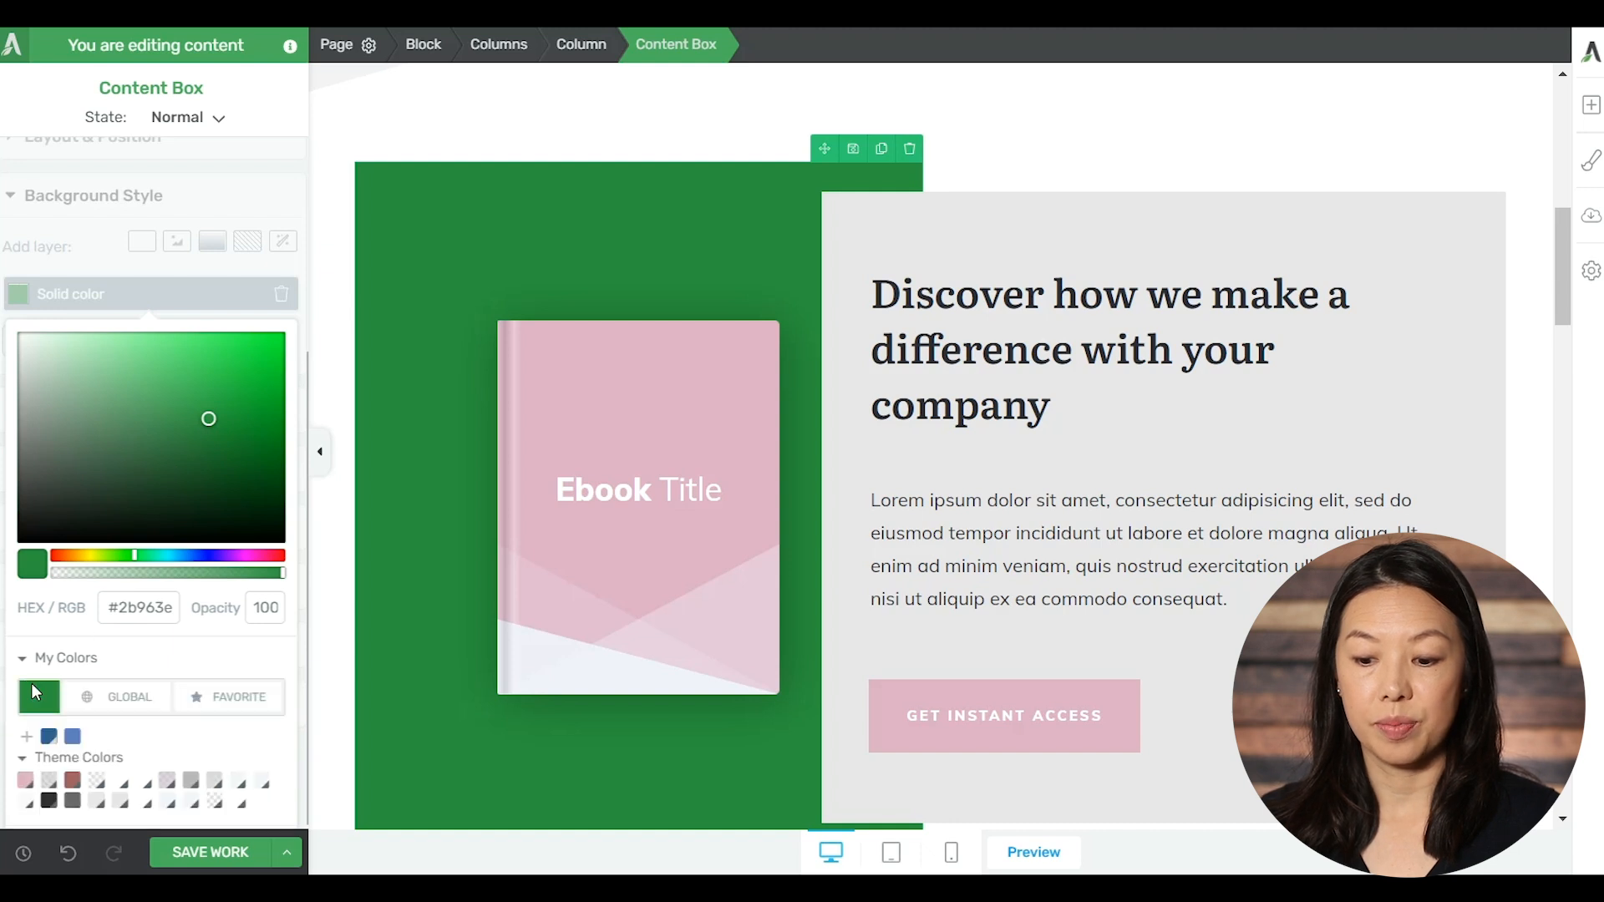
{"action": "left_click", "coordinate": [126, 698]}
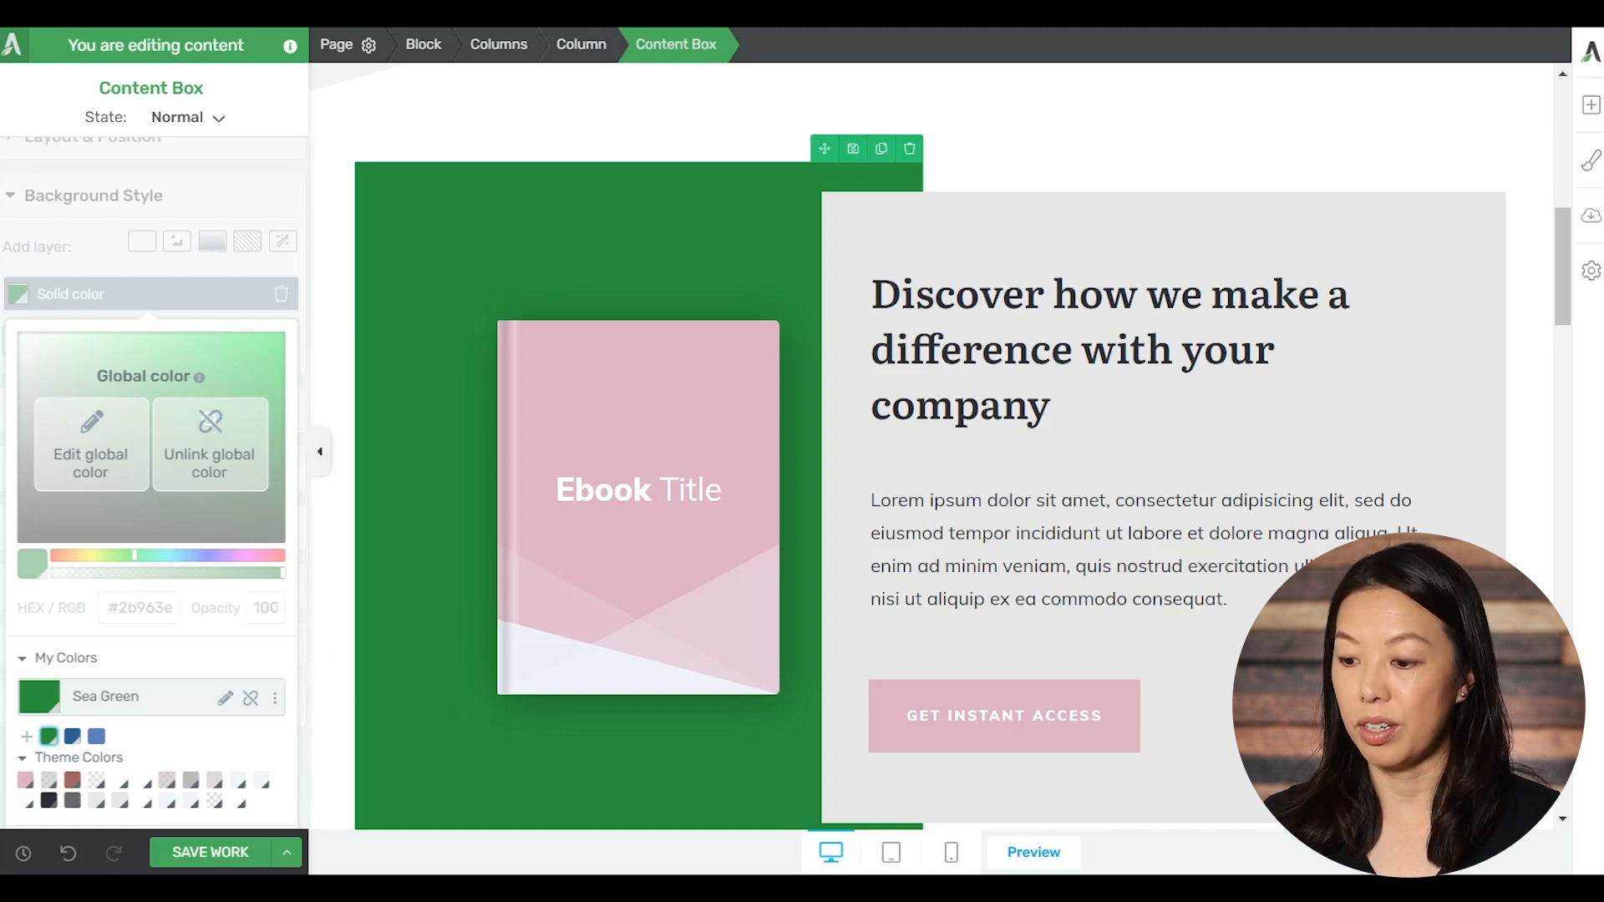
Apply the saved Sea Green global color to the "Discover how we make a difference with your company" heading.
{"action": "left_click", "coordinate": [1003, 342]}
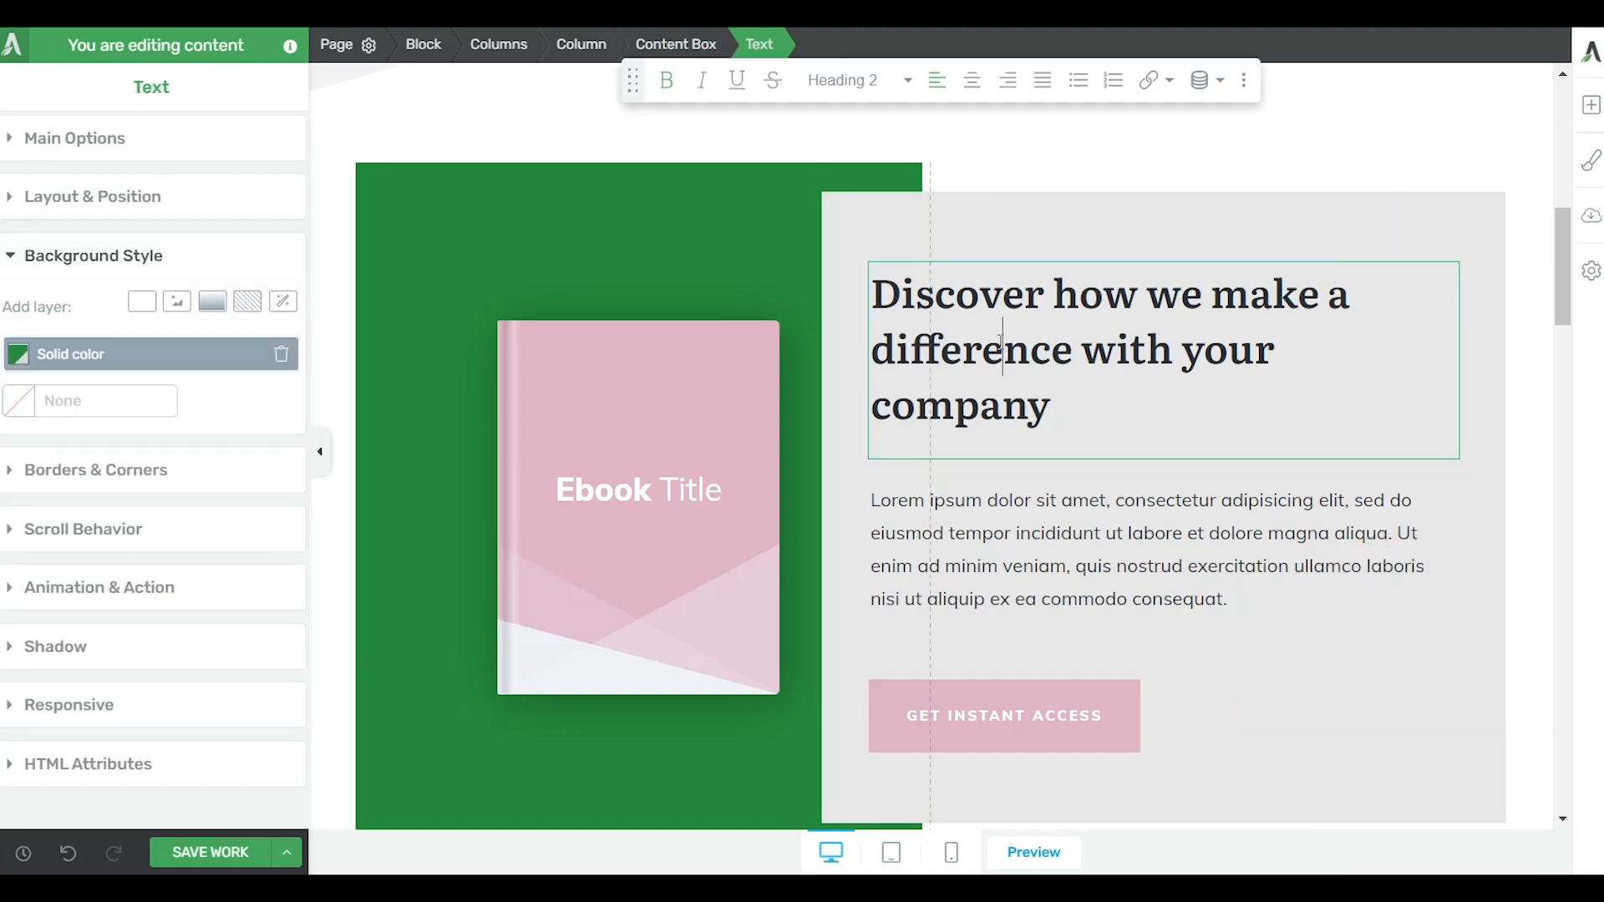
{"action": "left_click", "coordinate": [93, 147]}
{"action": "left_click", "coordinate": [137, 202]}
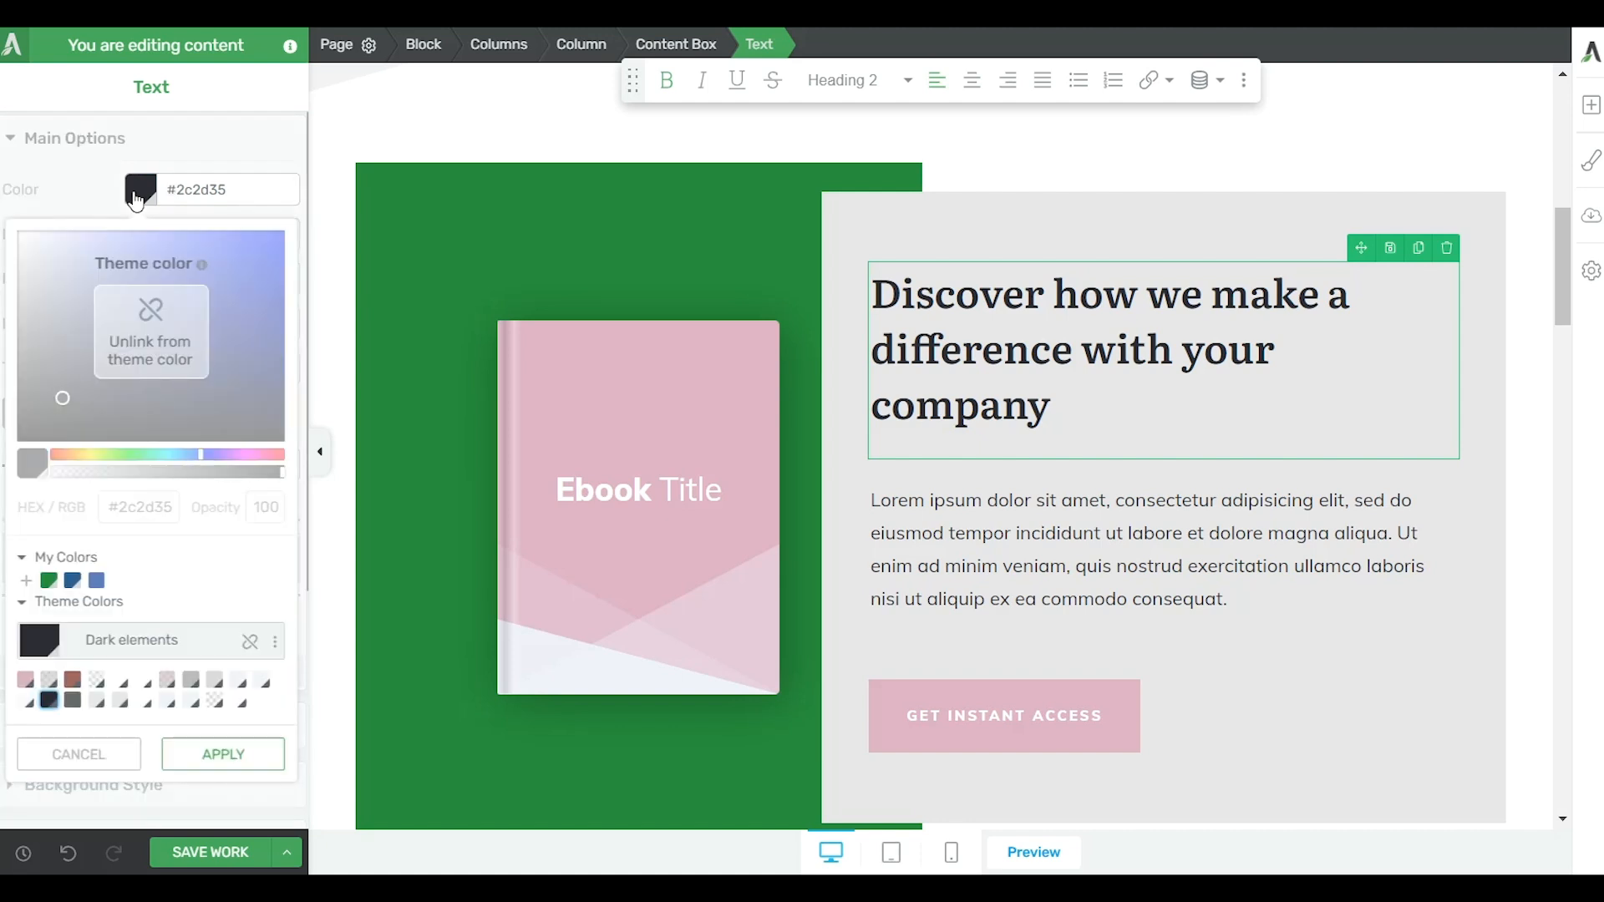
{"action": "left_click", "coordinate": [50, 584]}
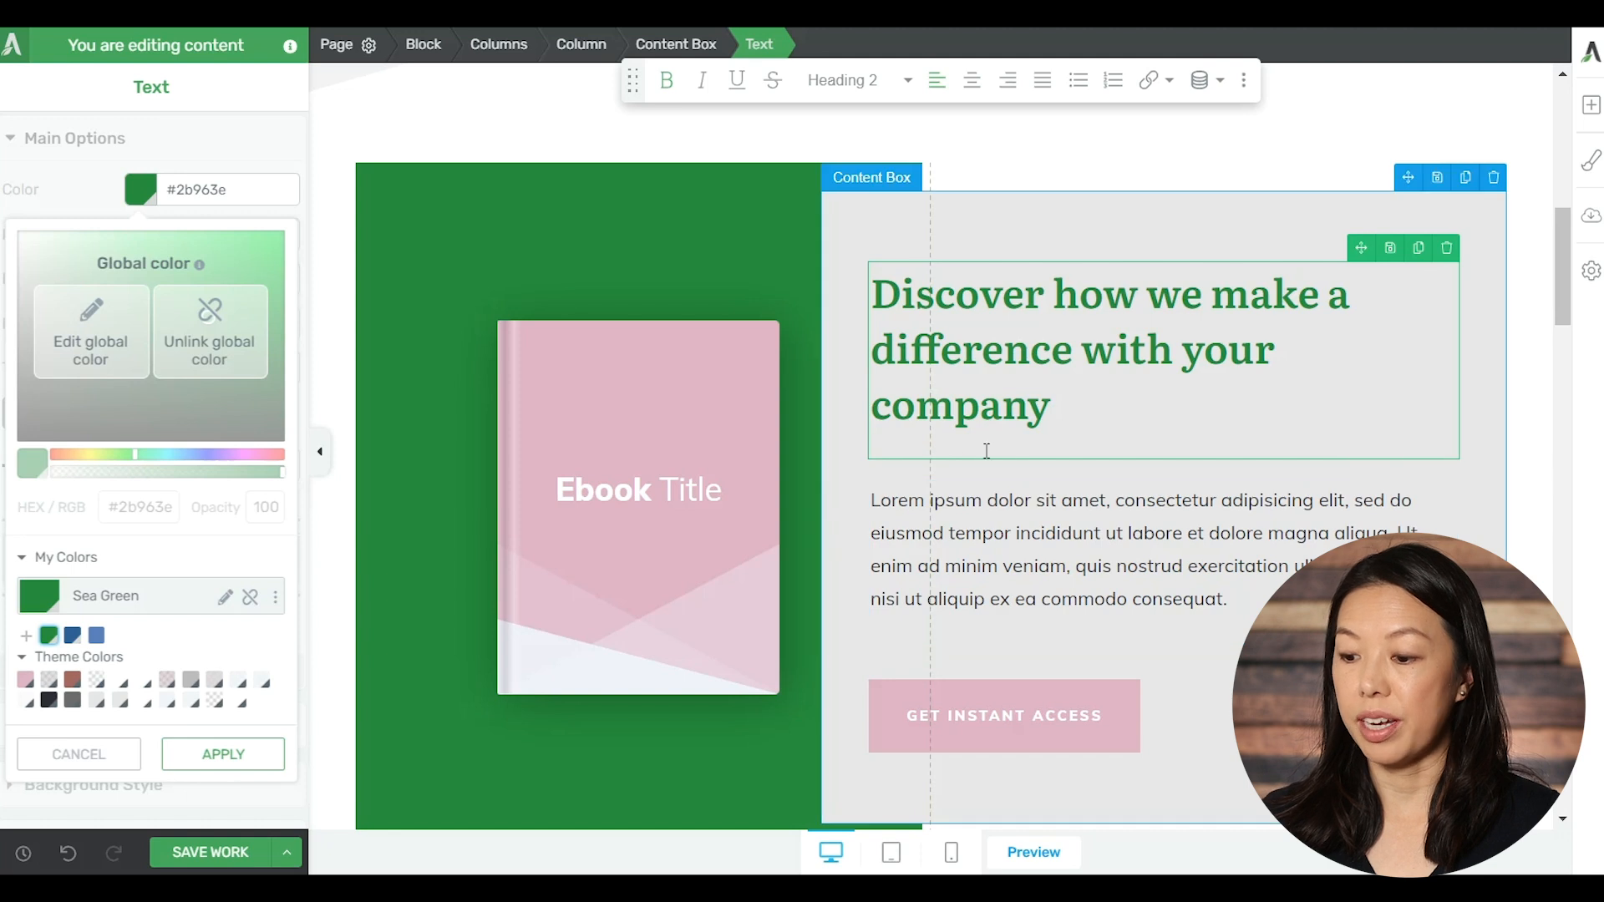
{"action": "left_click", "coordinate": [1027, 407]}
{"action": "left_click", "coordinate": [1056, 409]}
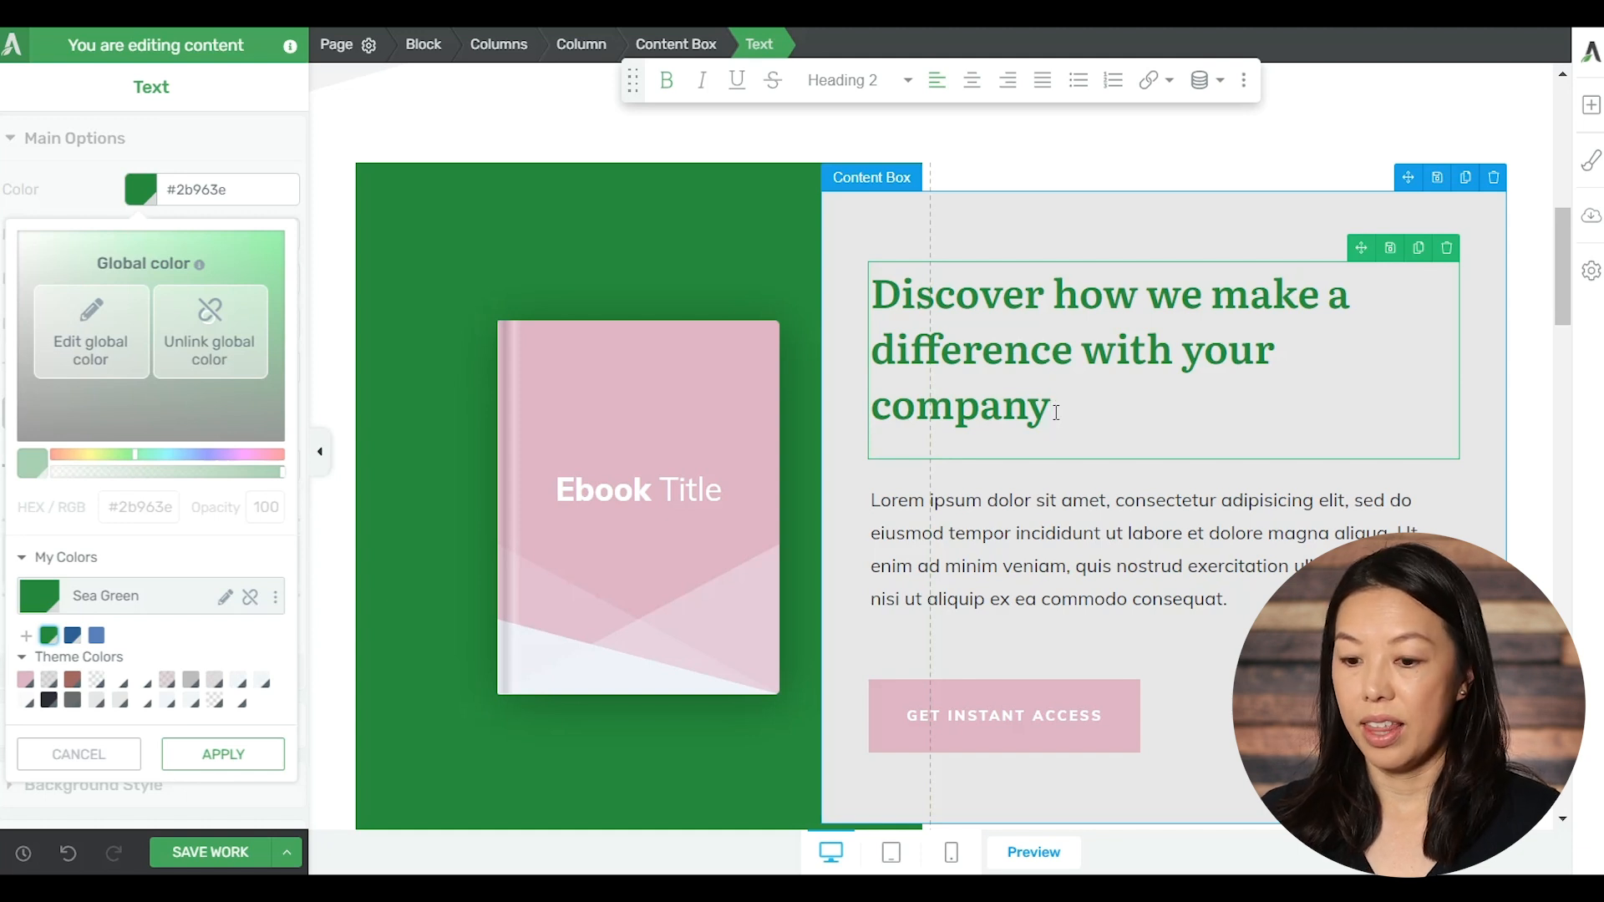
{"action": "left_click_drag", "start_coordinate": [1057, 409], "coordinate": [895, 350]}
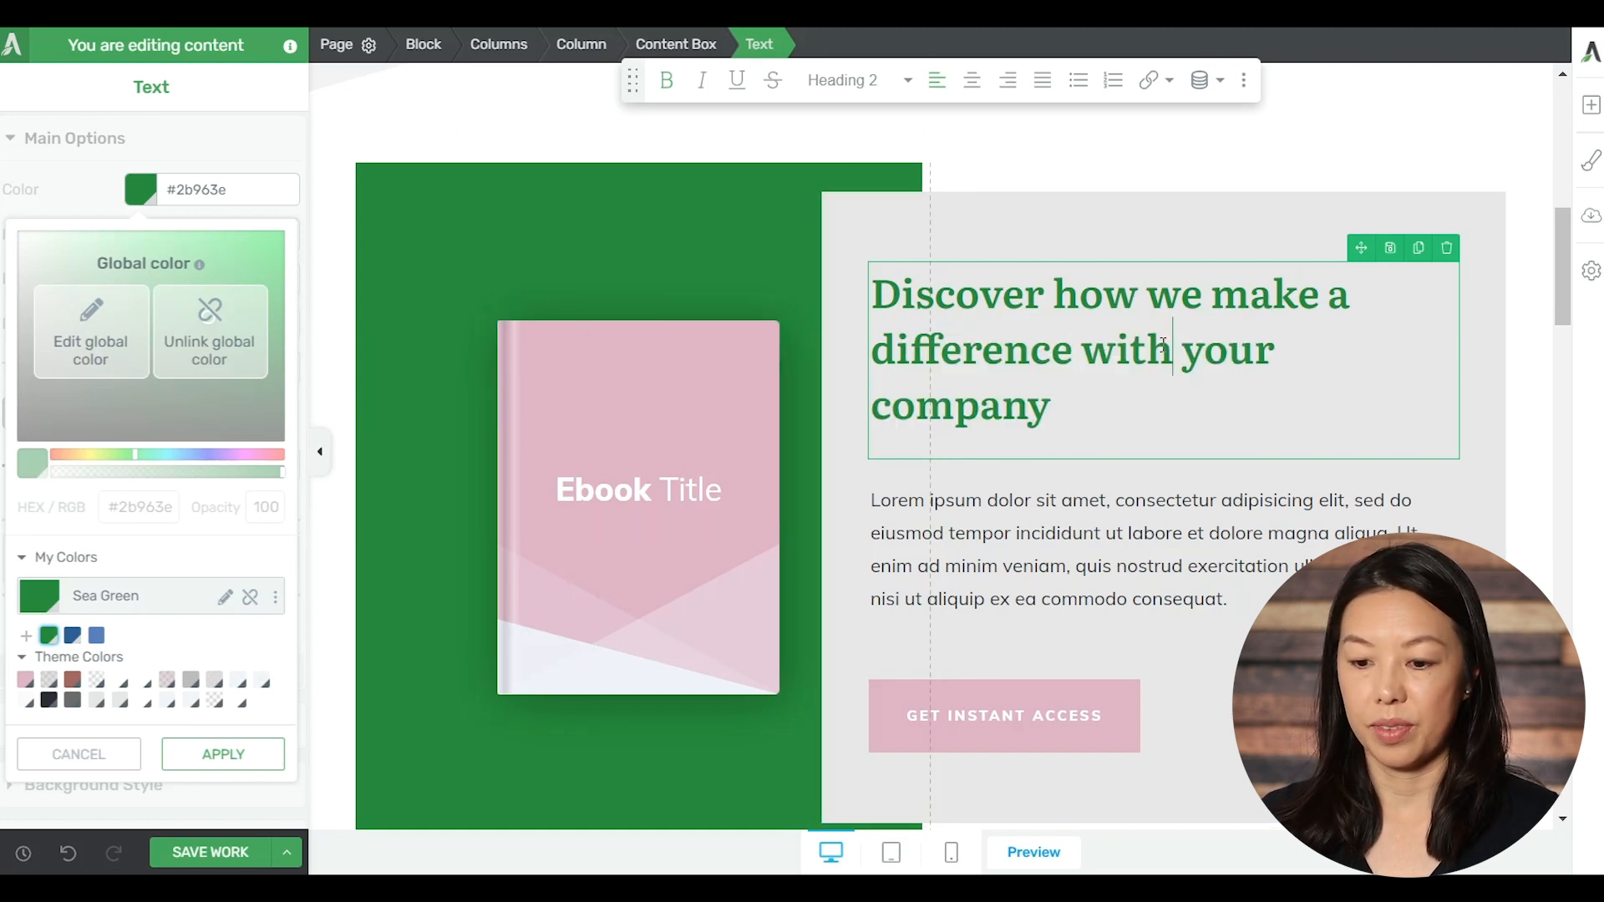
Edit the Sea Green global color to blue #3571ba and accept the change.
{"action": "left_click", "coordinate": [89, 334]}
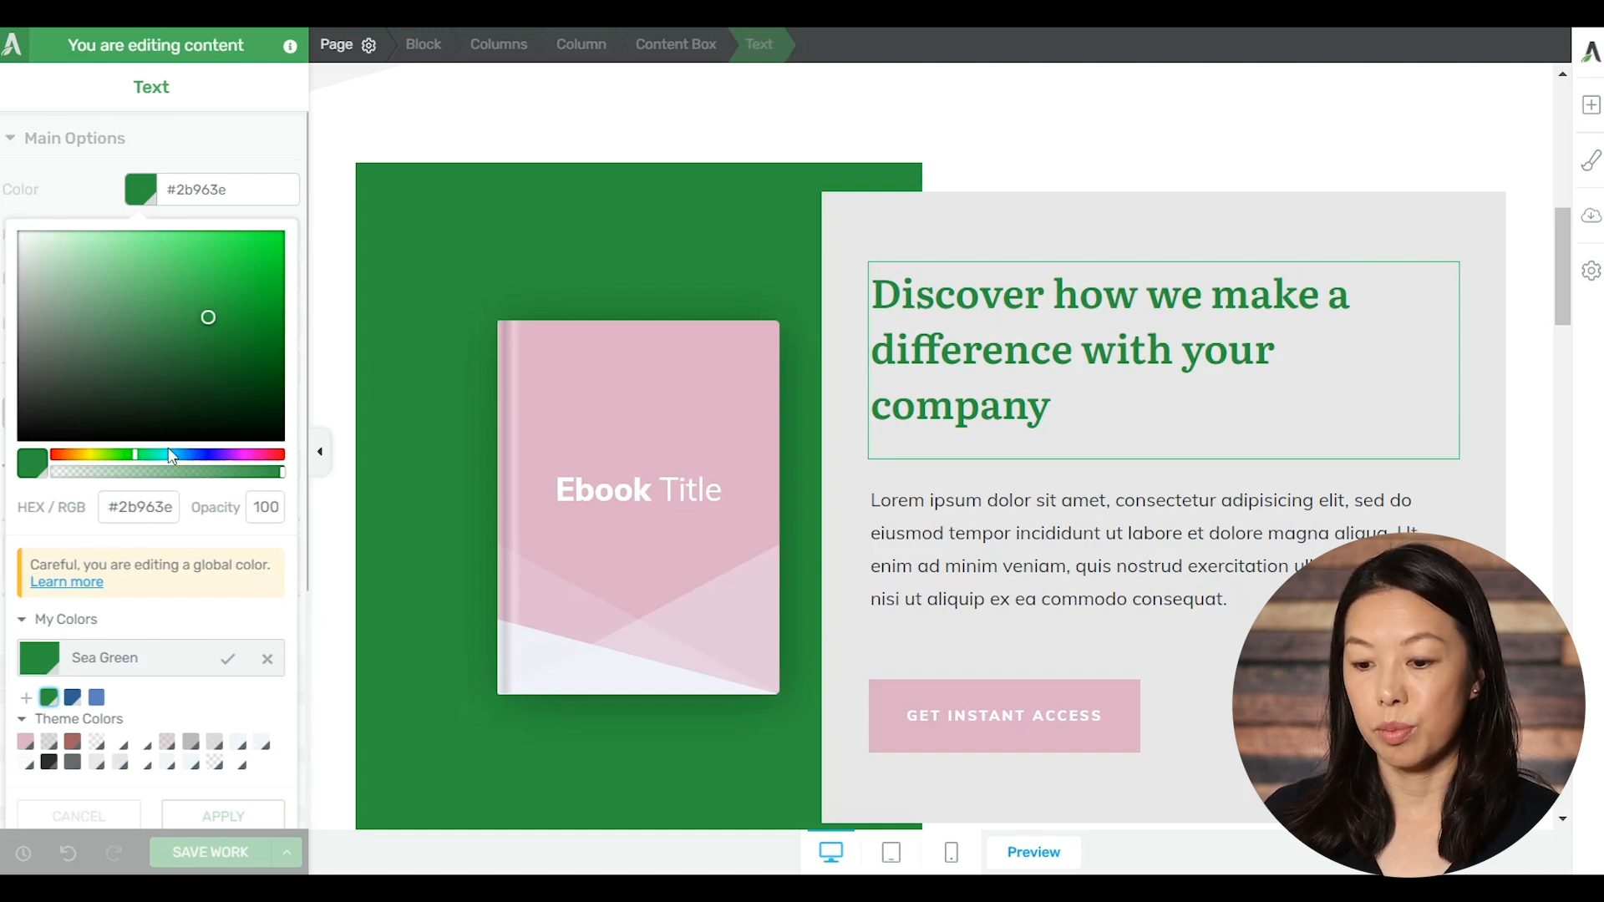
{"action": "left_click", "coordinate": [193, 457]}
{"action": "left_click_drag", "start_coordinate": [209, 298], "coordinate": [210, 290]}
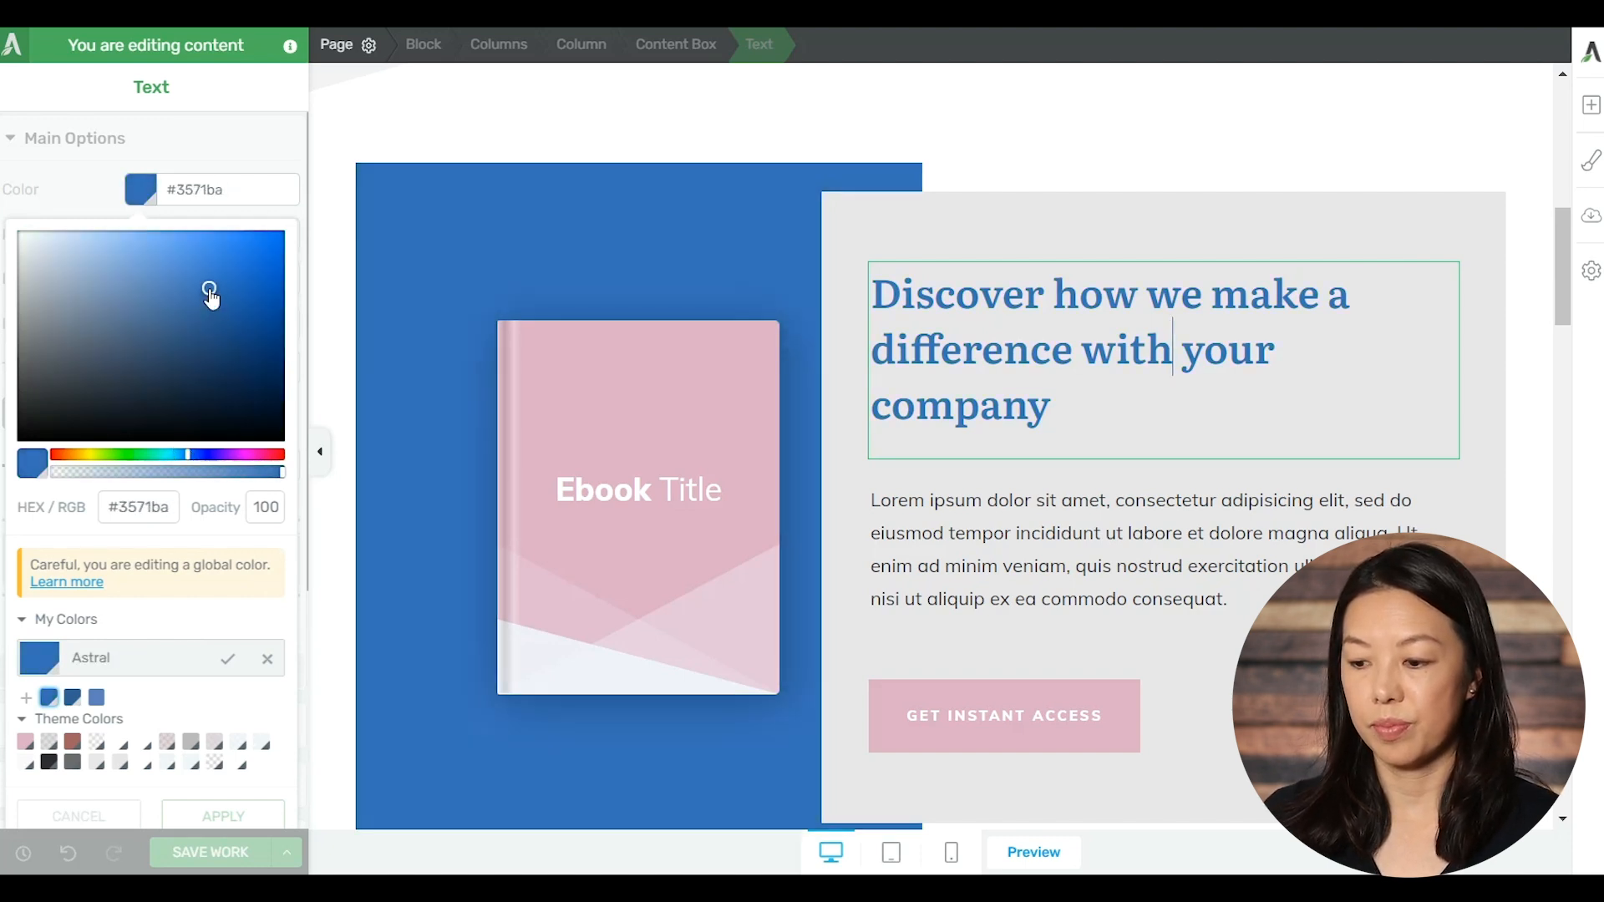
{"action": "left_click", "coordinate": [228, 668]}
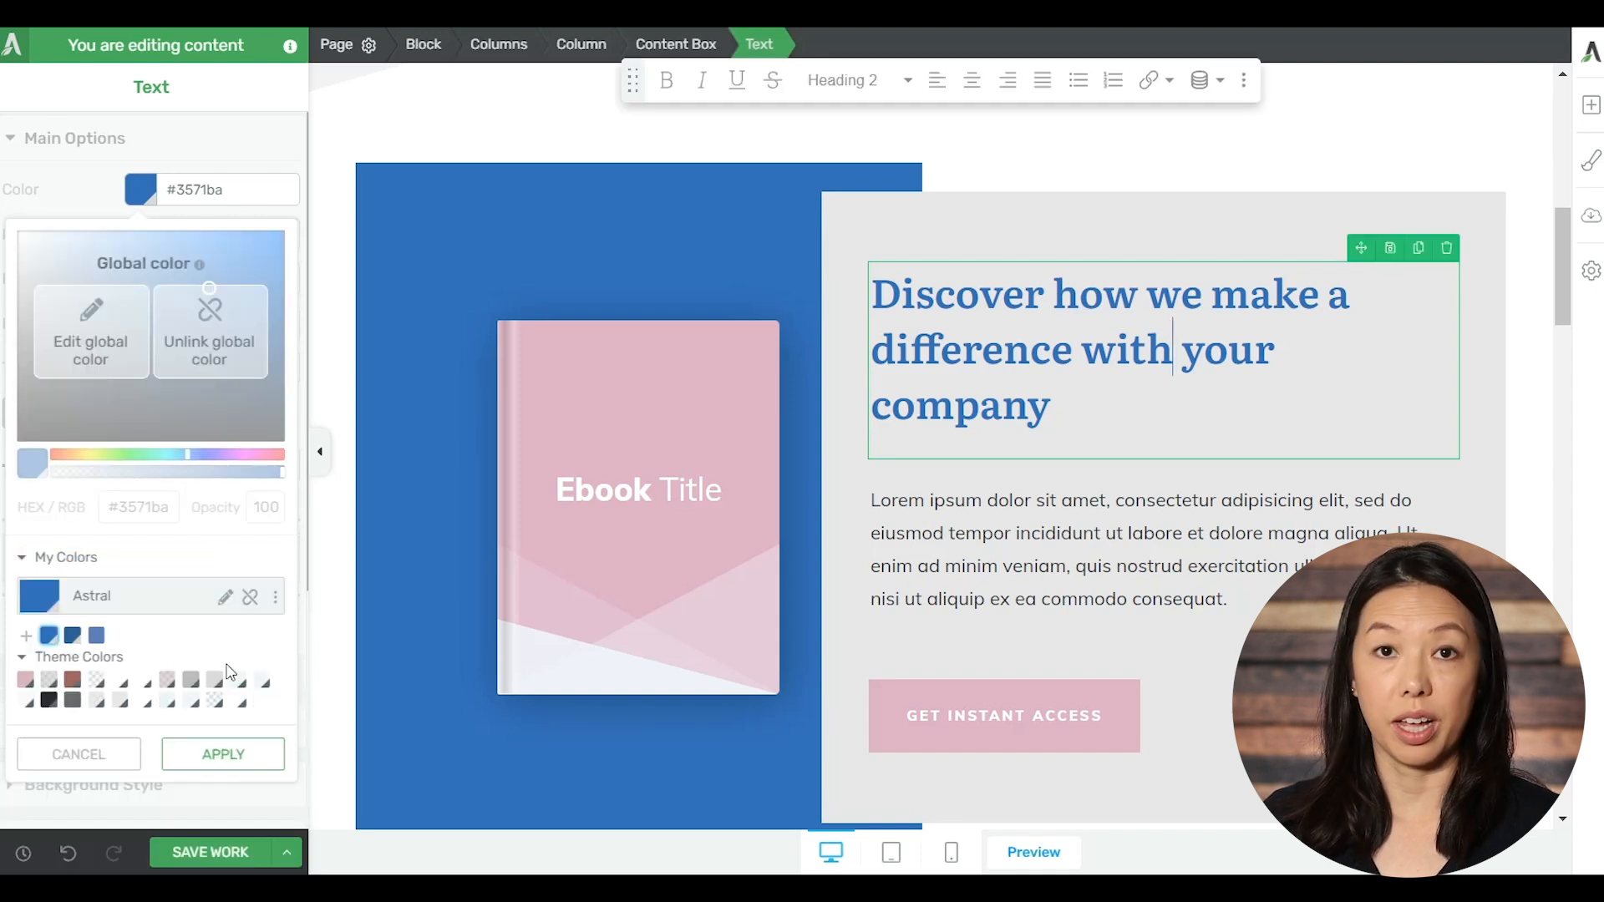
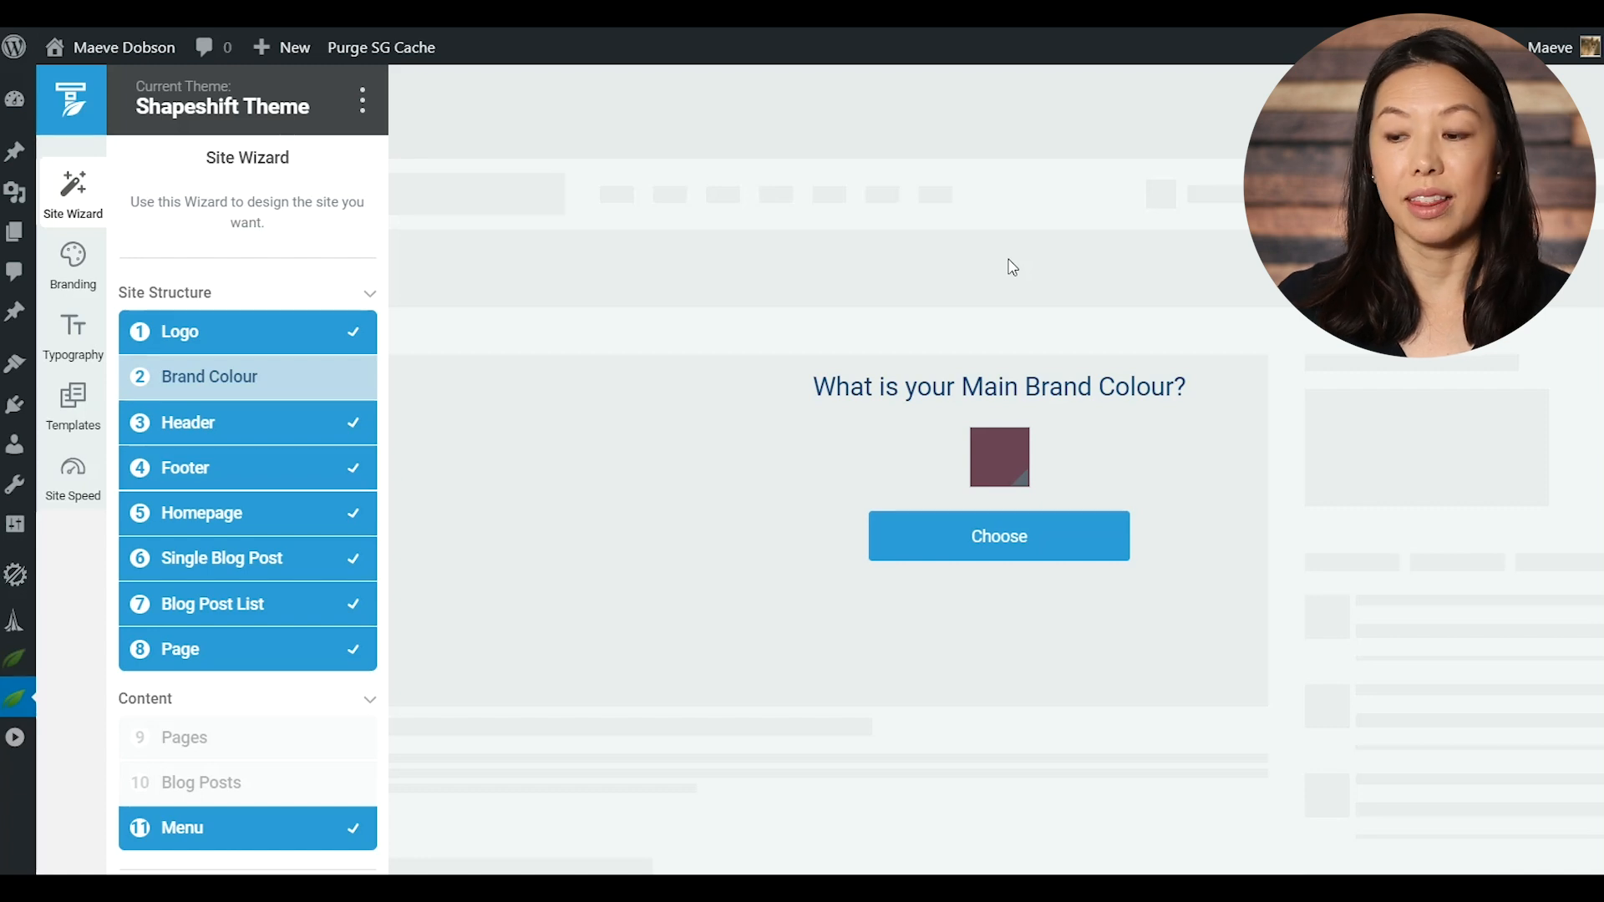
Set the main brand colour in the Thrive Theme Builder site wizard to pink #e1b0c7.
{"action": "left_click", "coordinate": [1006, 468]}
{"action": "left_click_drag", "start_coordinate": [952, 537], "coordinate": [910, 541]}
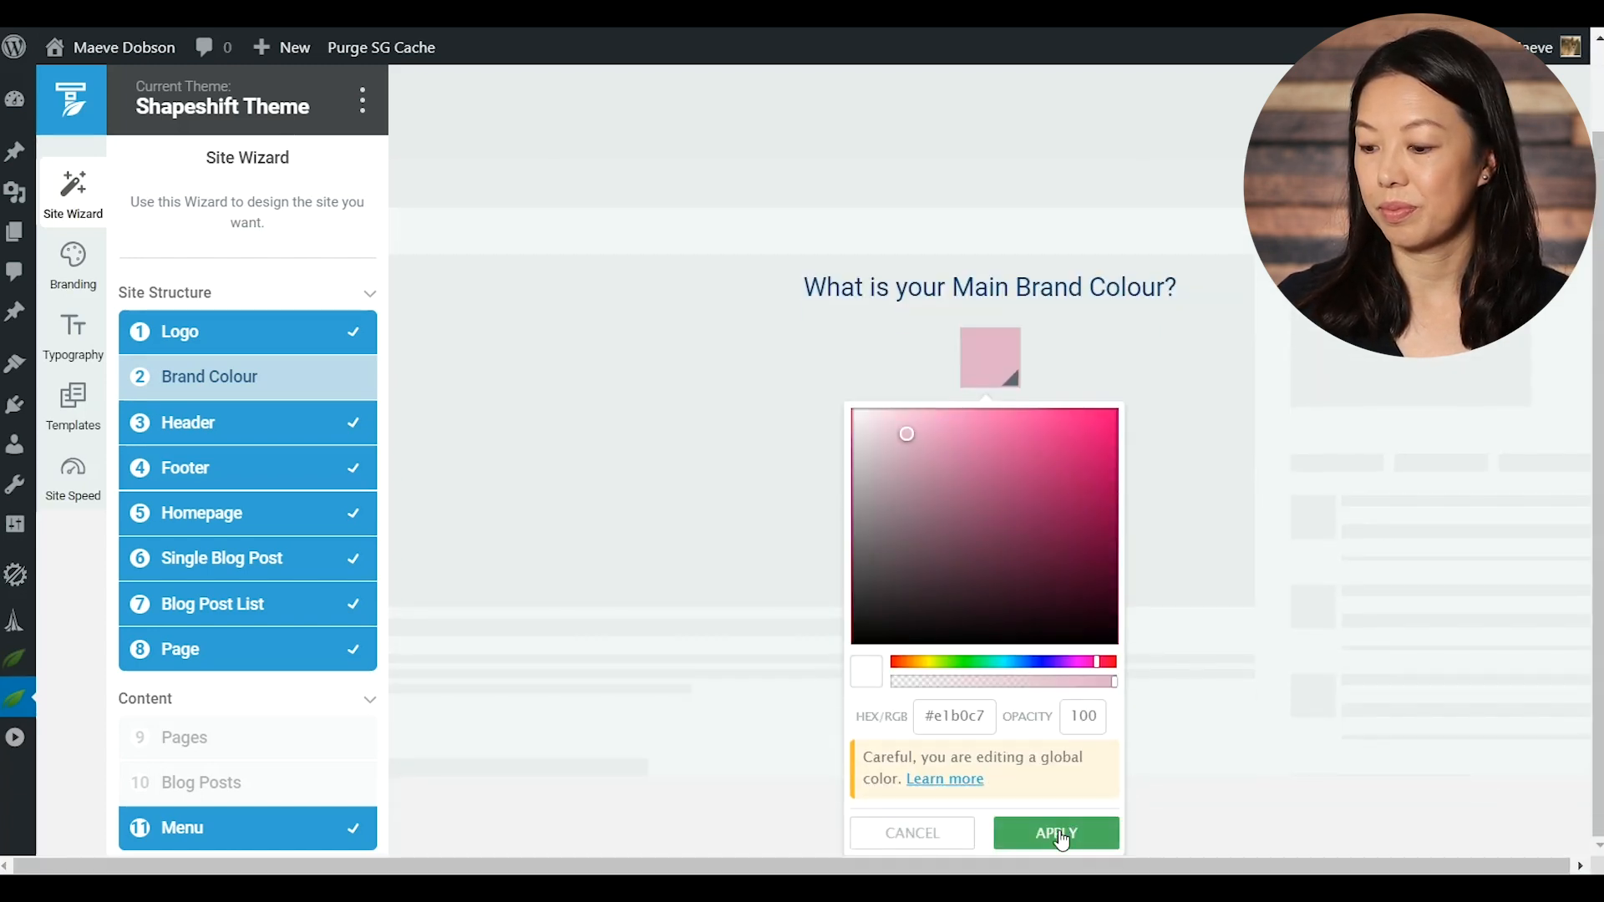
{"action": "left_click", "coordinate": [1070, 819]}
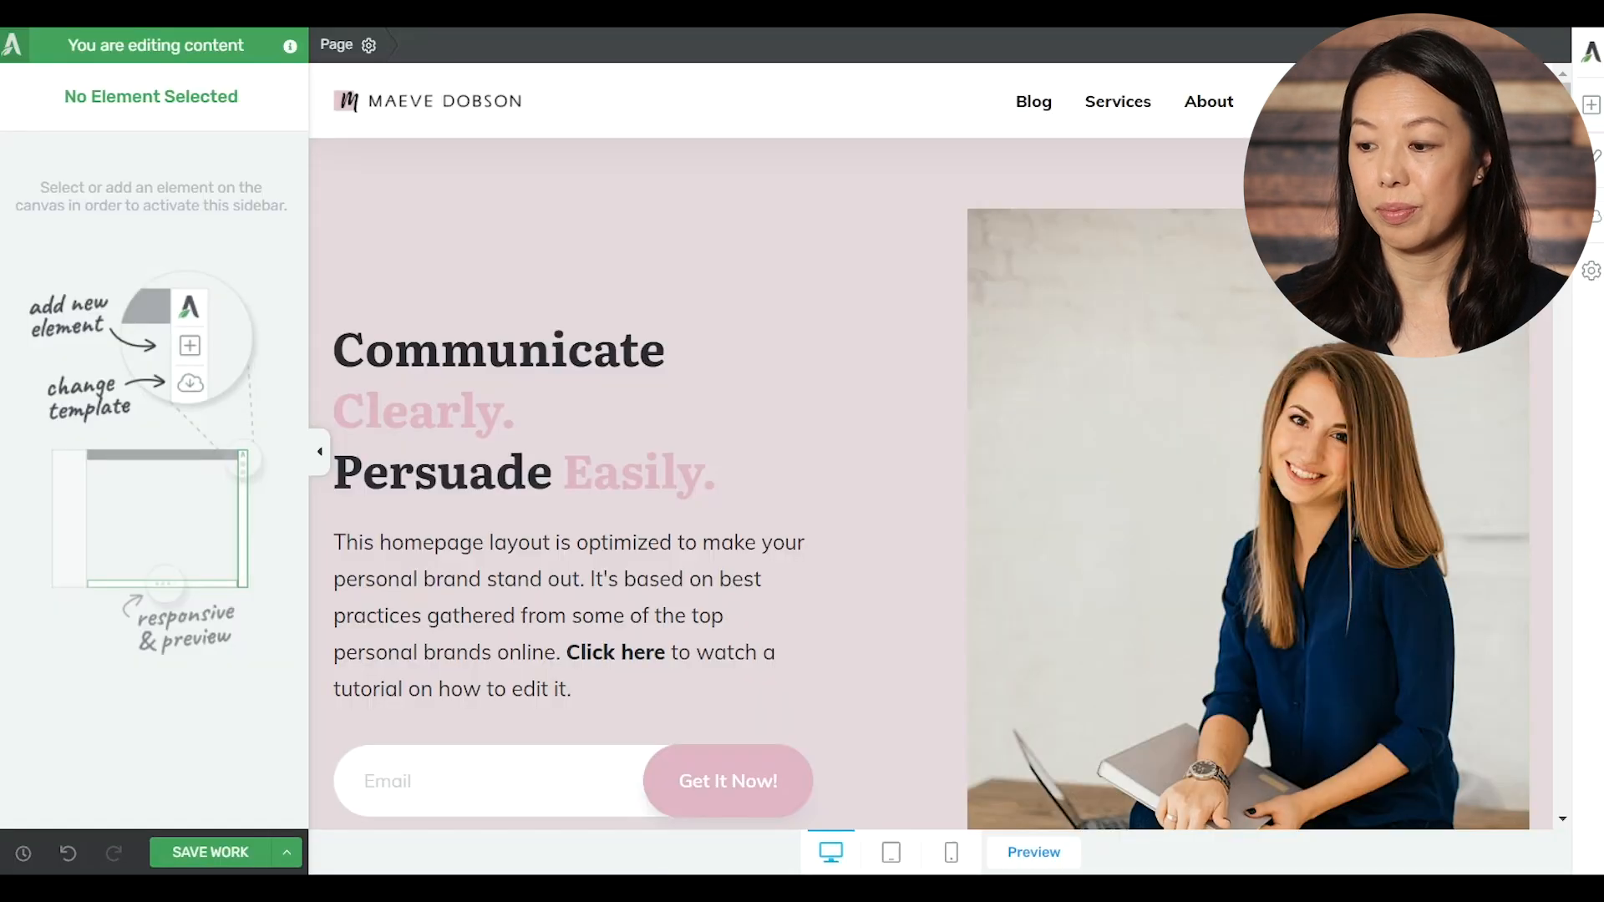
Add a block element to the homepage and choose the Process Steps design from the ShapeShift Theme Smart blocks.
{"action": "left_click", "coordinate": [1579, 117]}
{"action": "left_click", "coordinate": [1340, 173]}
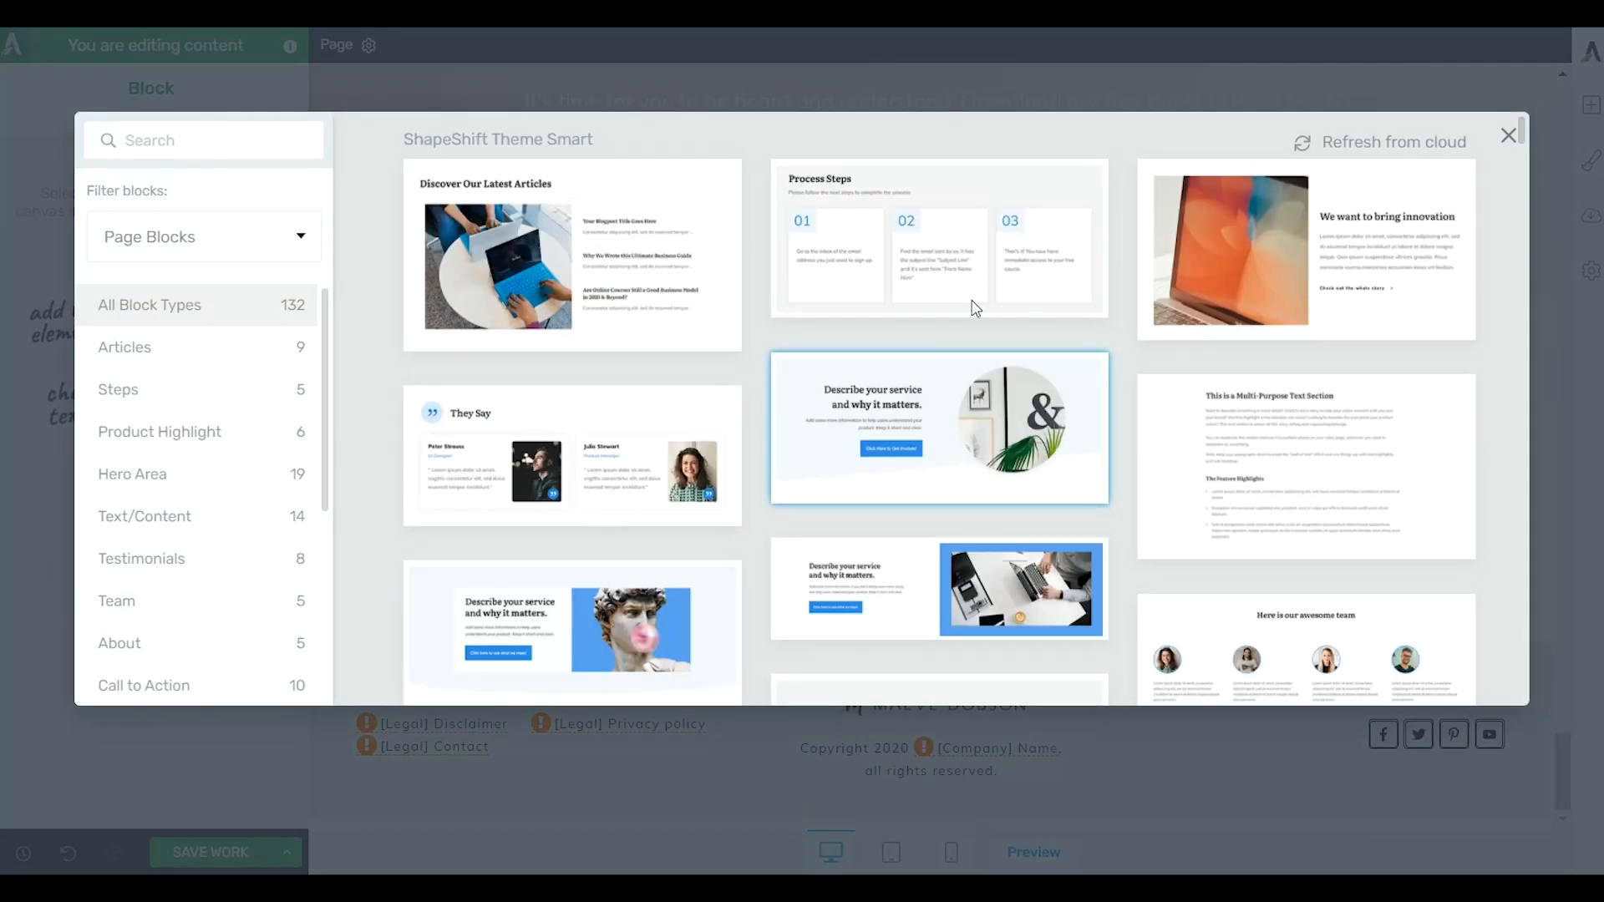
{"action": "left_click", "coordinate": [957, 258]}
{"action": "scroll", "coordinate": [1164, 525], "scroll_direction": "down", "scroll_amount": 3}
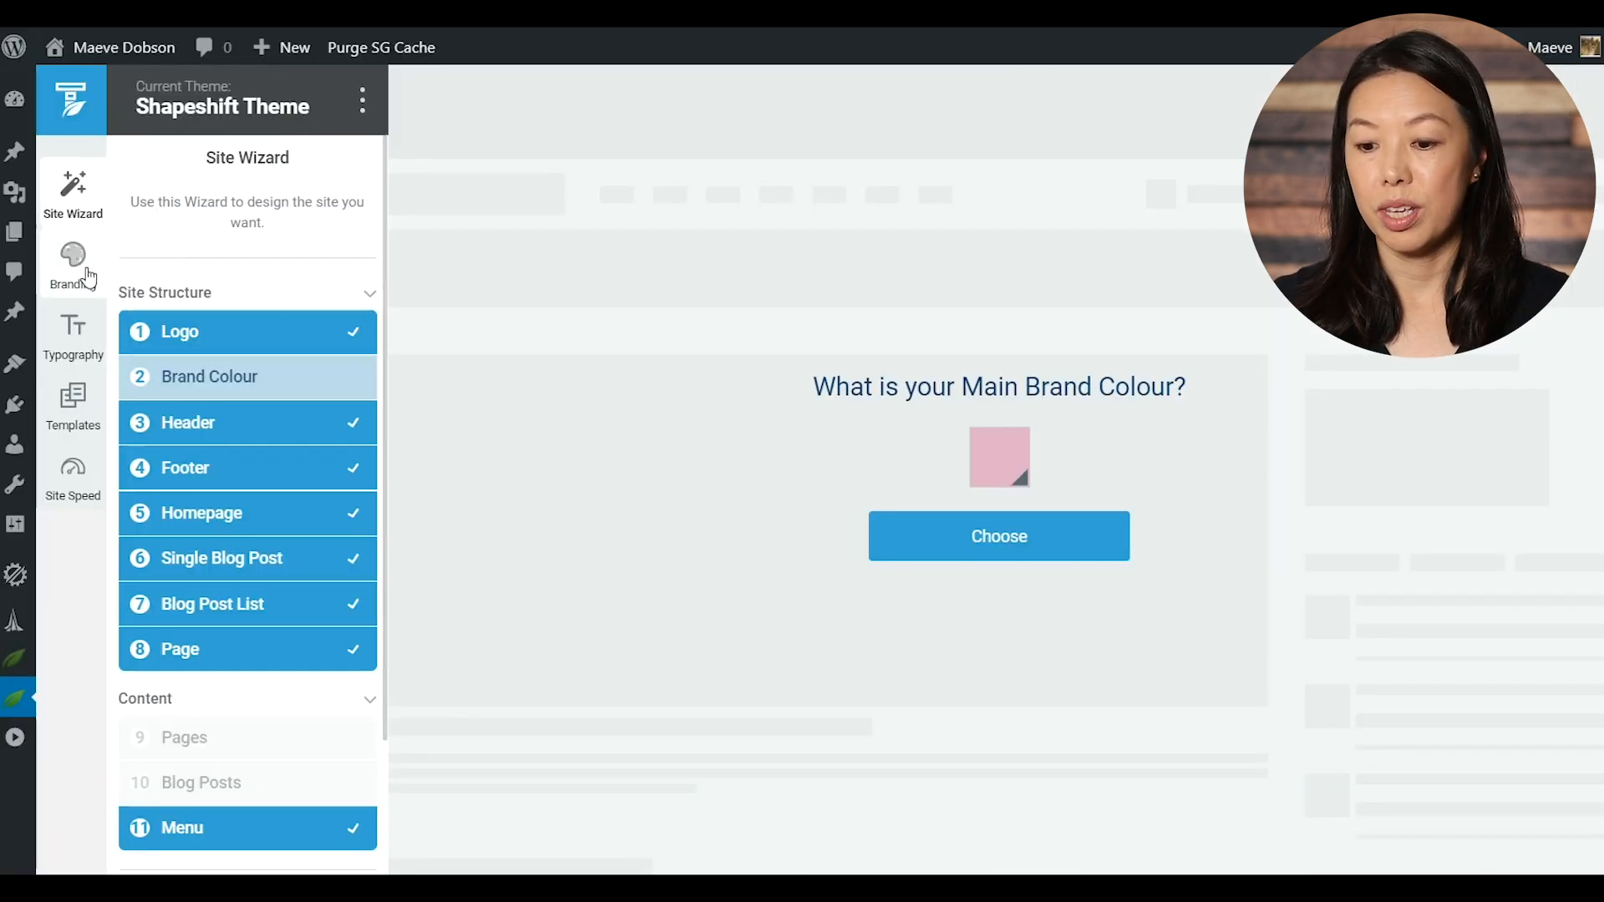
Open the Main Accent color in the theme's branding settings.
{"action": "left_click", "coordinate": [87, 274]}
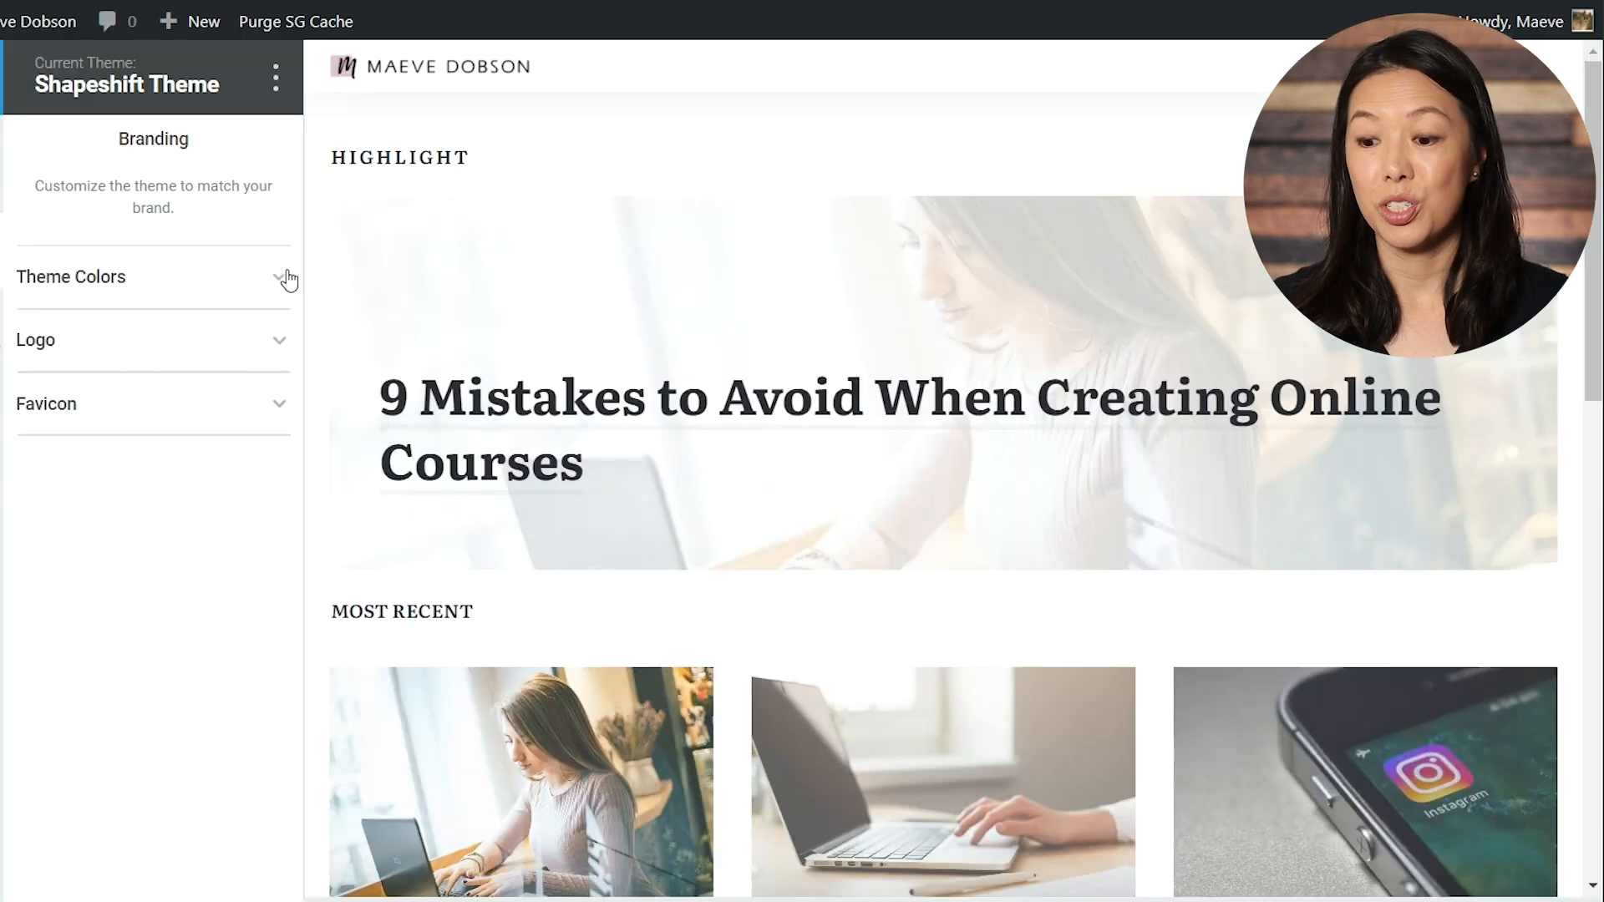
{"action": "left_click", "coordinate": [285, 281]}
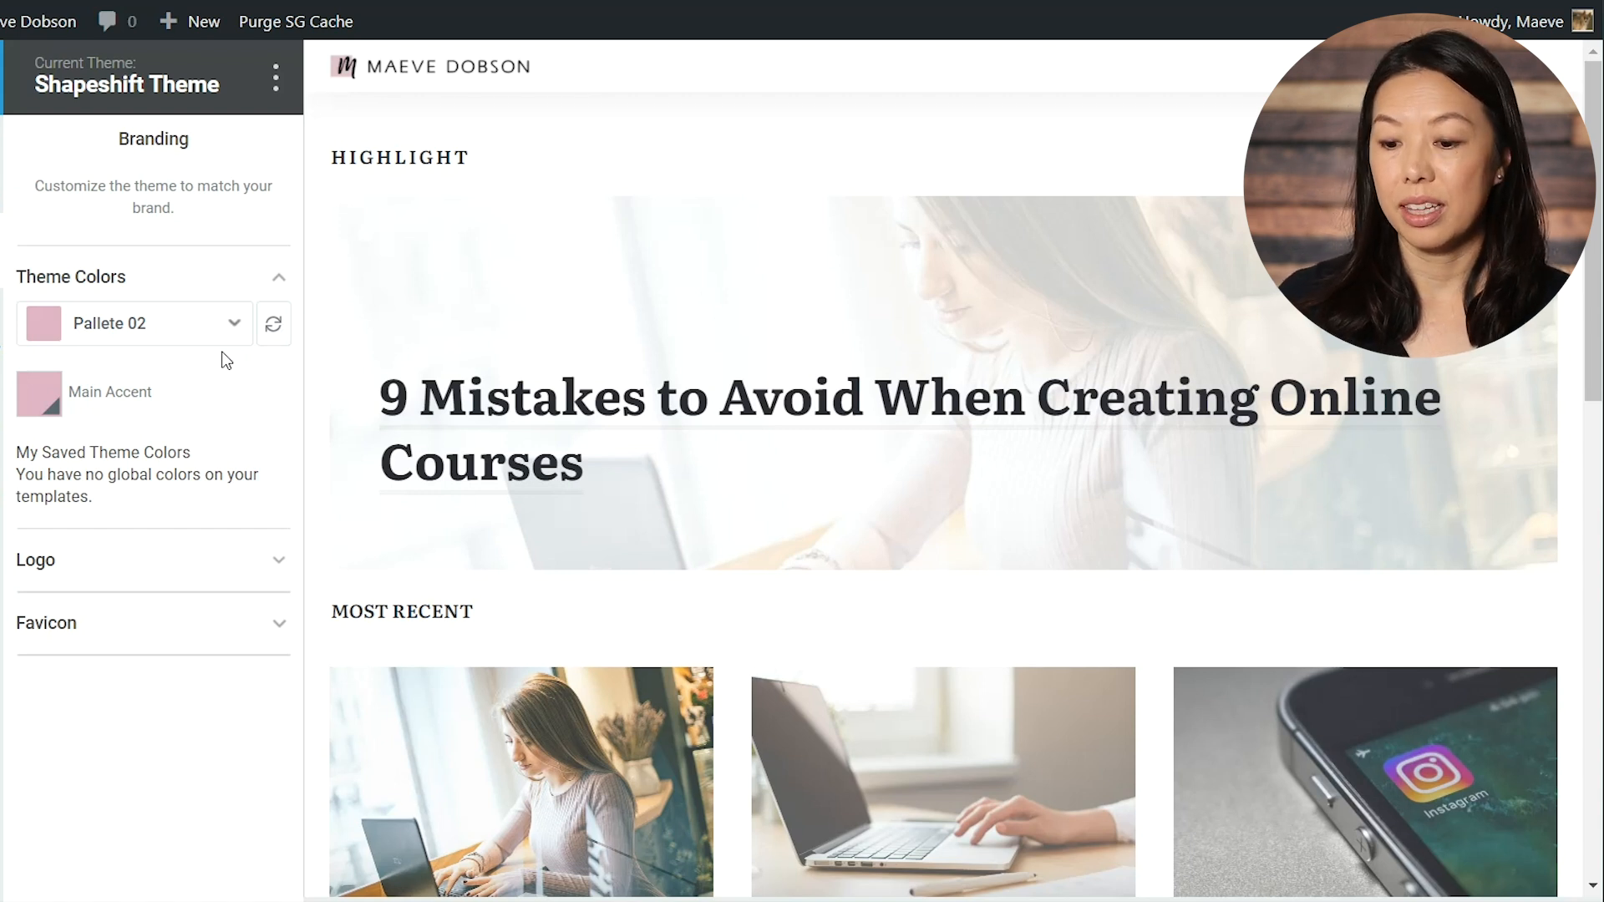
{"action": "left_click", "coordinate": [51, 409]}
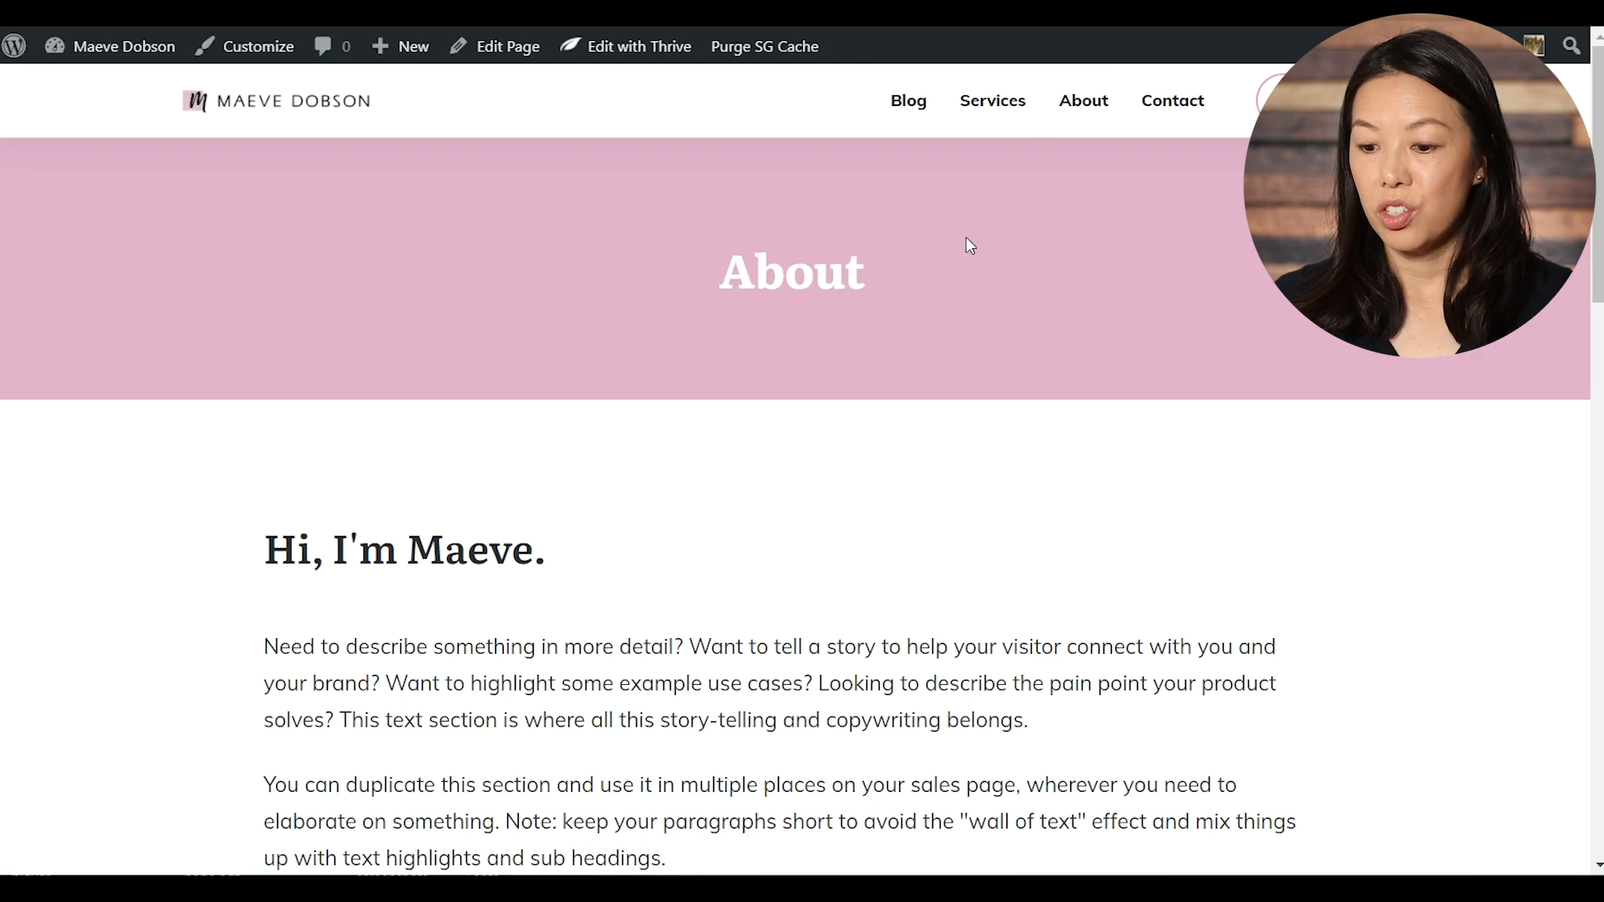
Review the full About and Contact pages on the live site to check how the brand color is used.
{"action": "scroll", "coordinate": [968, 242], "scroll_direction": "down", "scroll_amount": 20}
{"action": "scroll", "coordinate": [966, 239], "scroll_direction": "up", "scroll_amount": 18}
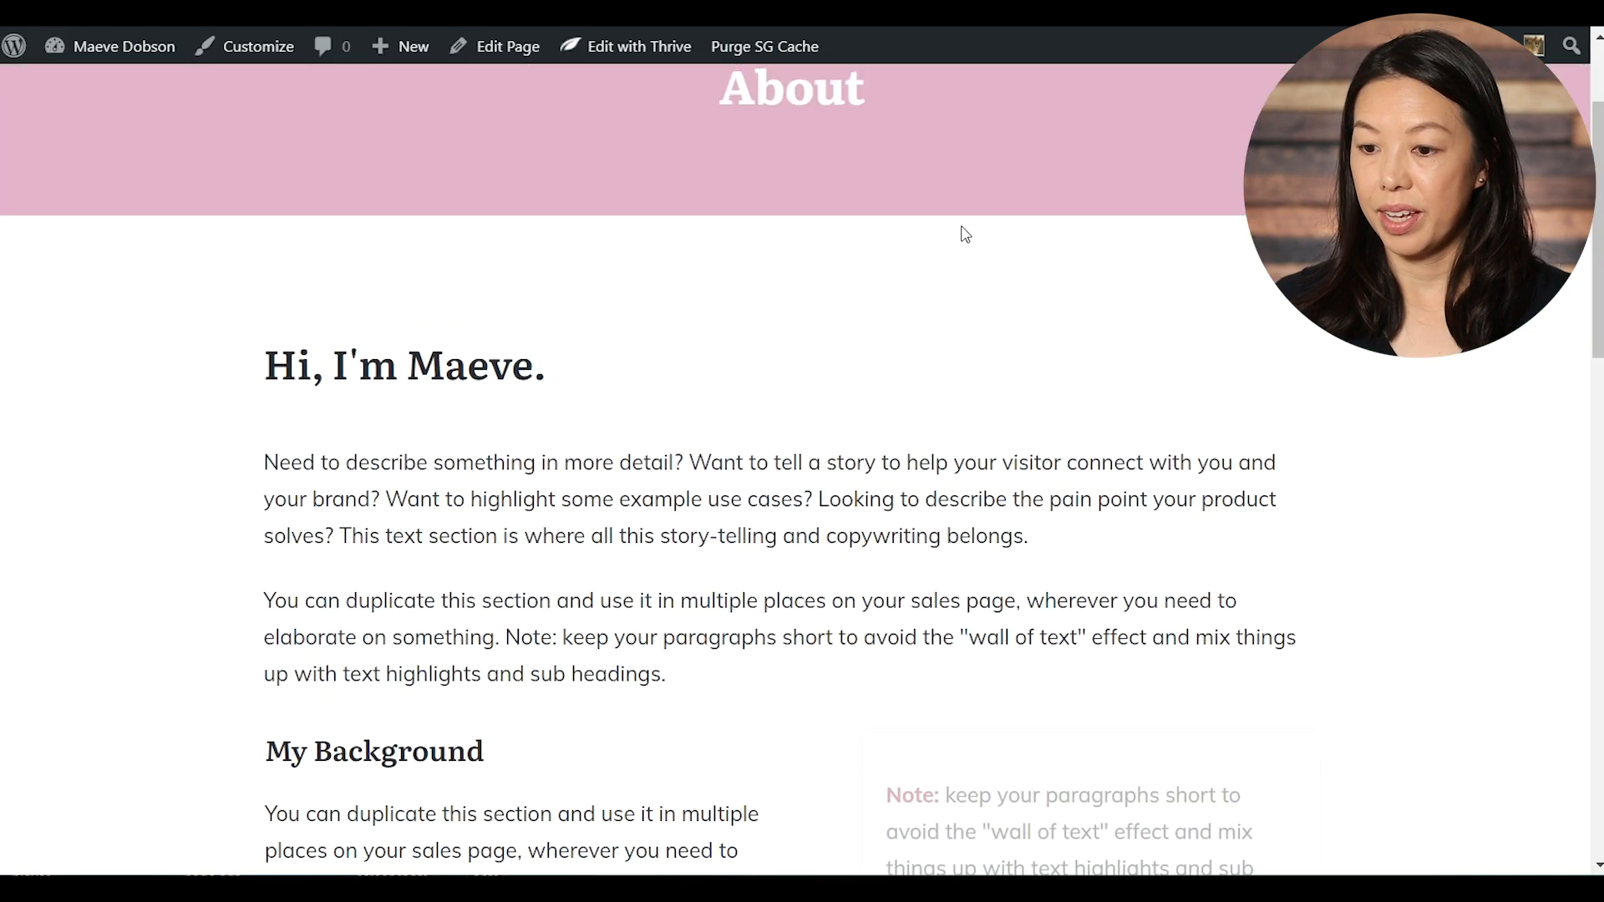
{"action": "scroll", "coordinate": [966, 236], "scroll_direction": "up", "scroll_amount": 2}
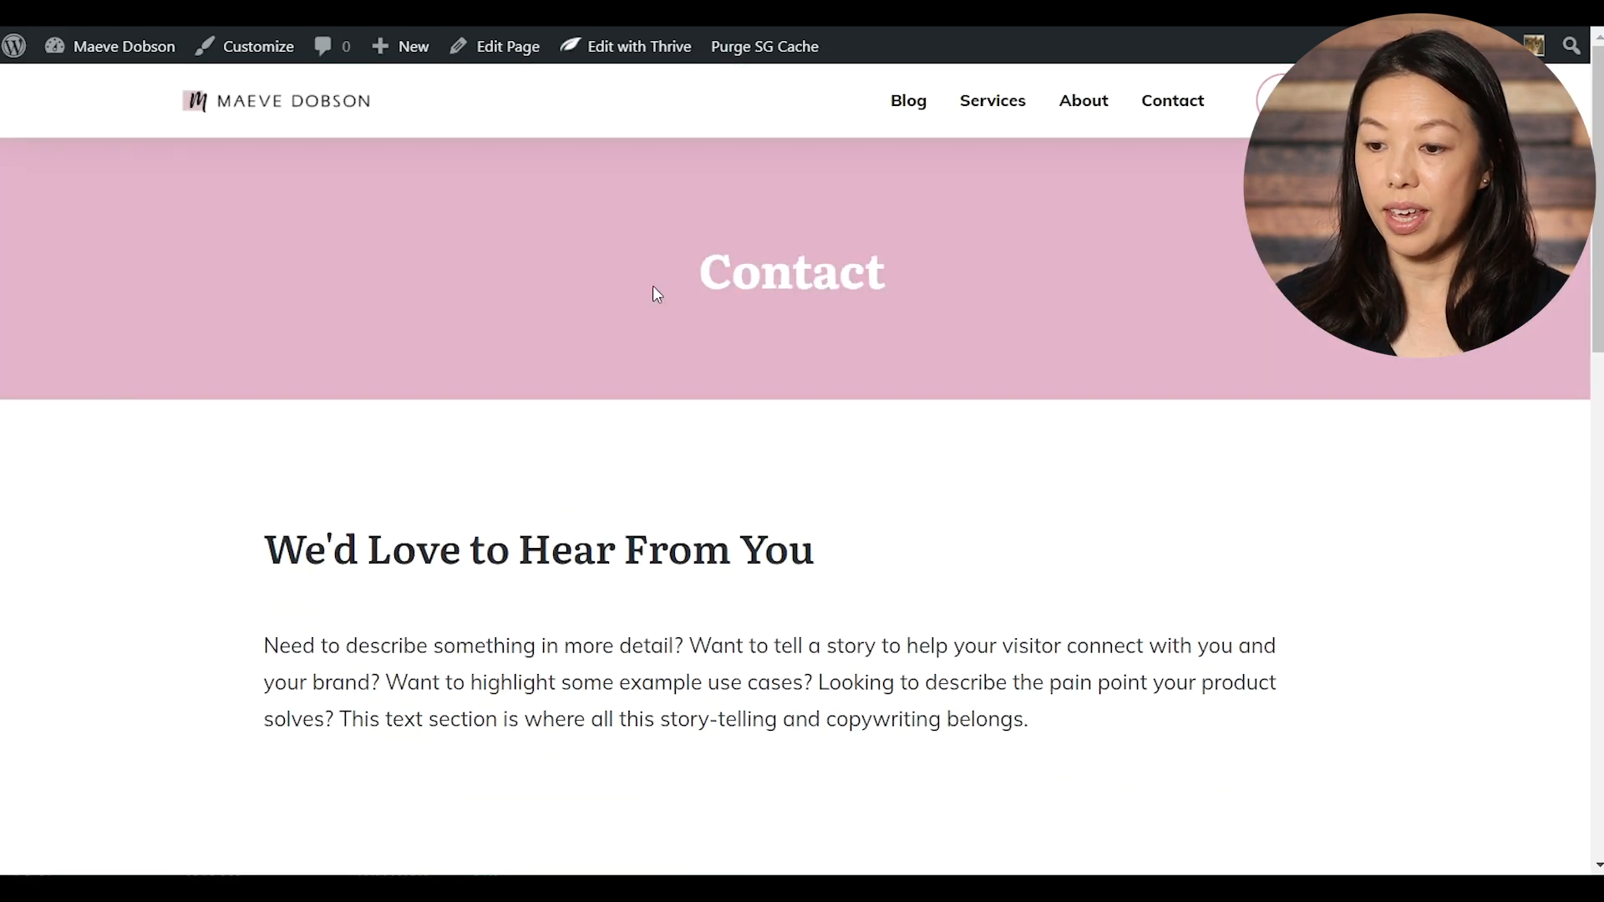
{"action": "scroll", "coordinate": [790, 426], "scroll_direction": "down", "scroll_amount": 15}
{"action": "scroll", "coordinate": [790, 428], "scroll_direction": "up", "scroll_amount": 15}
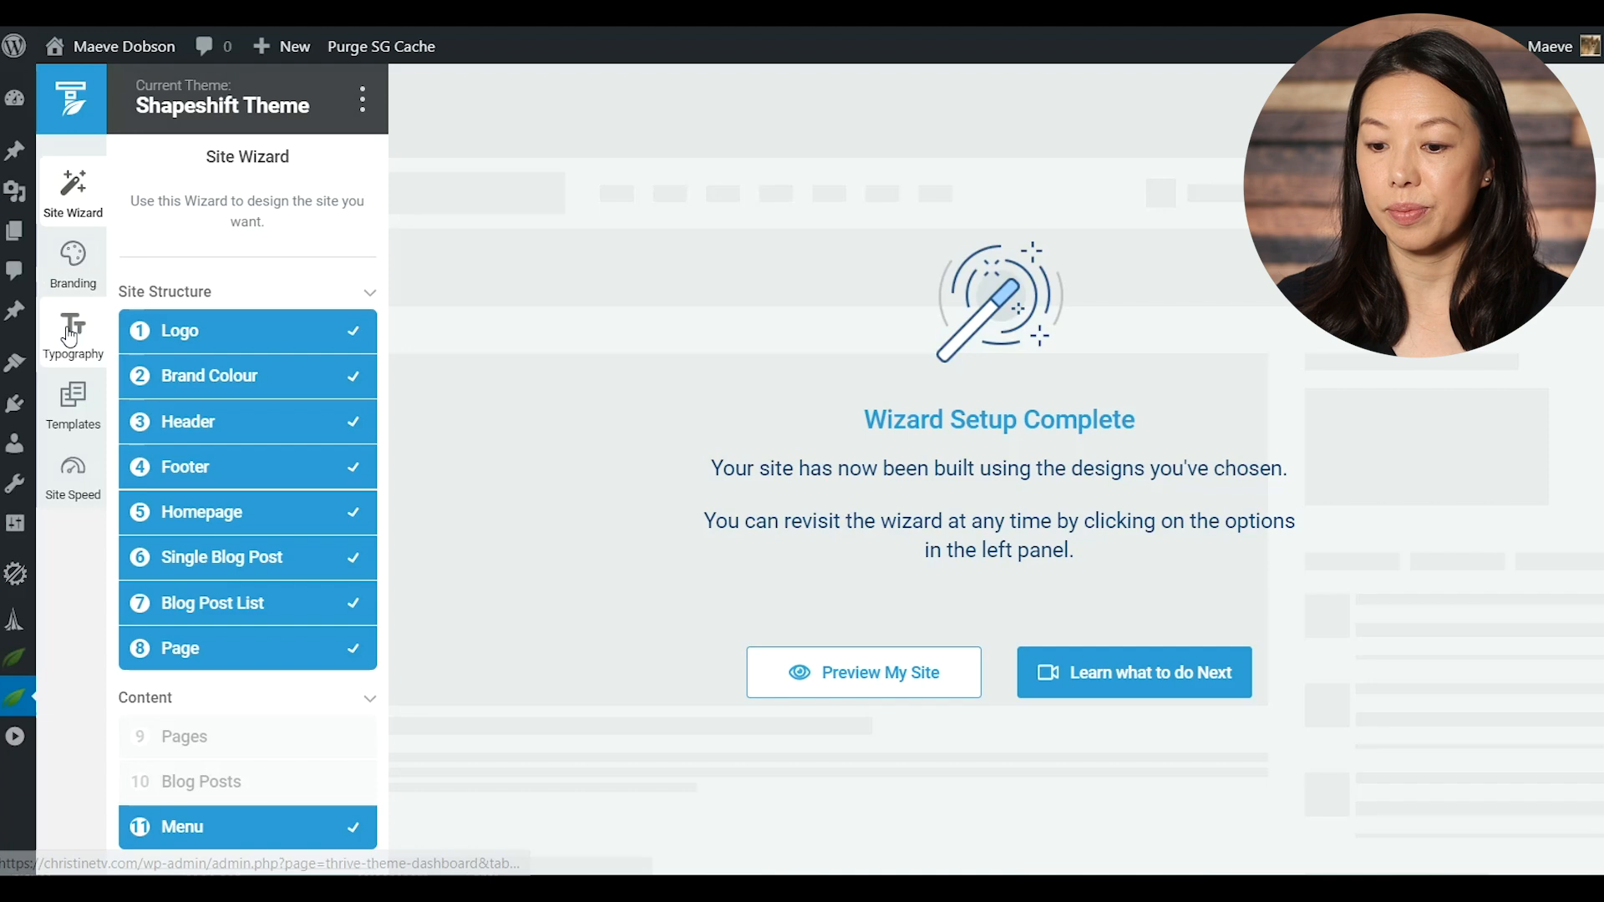
Open the default page template "Title Banner - Call to Action" for editing from the theme templates.
{"action": "left_click", "coordinate": [83, 409]}
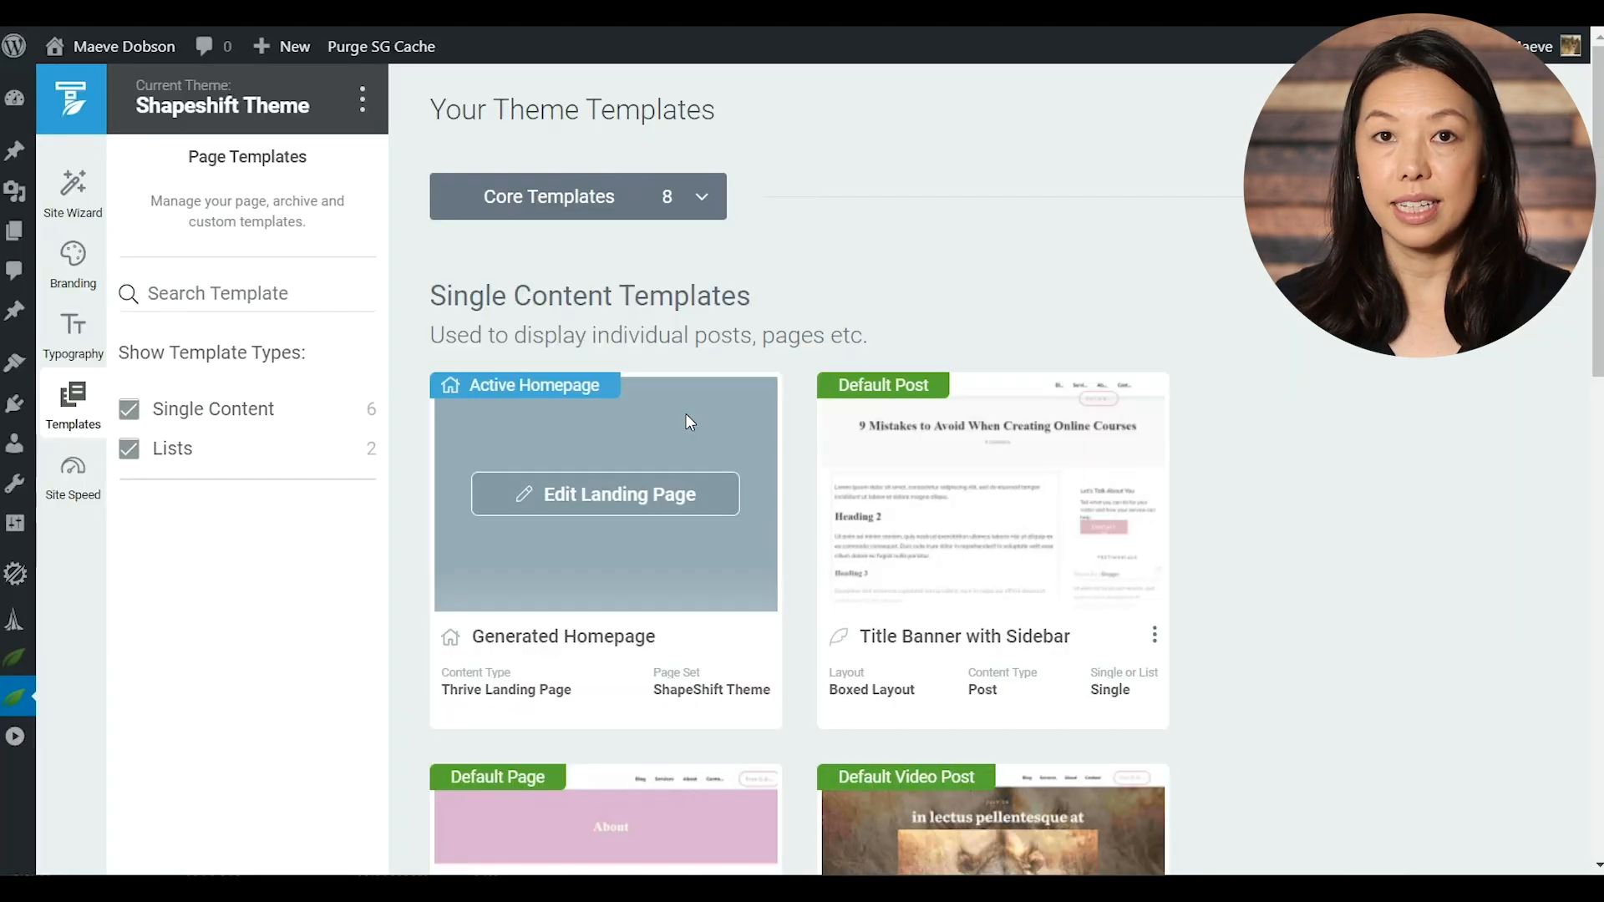
{"action": "scroll", "coordinate": [688, 418], "scroll_direction": "down", "scroll_amount": 2}
{"action": "scroll", "coordinate": [688, 420], "scroll_direction": "down", "scroll_amount": 6}
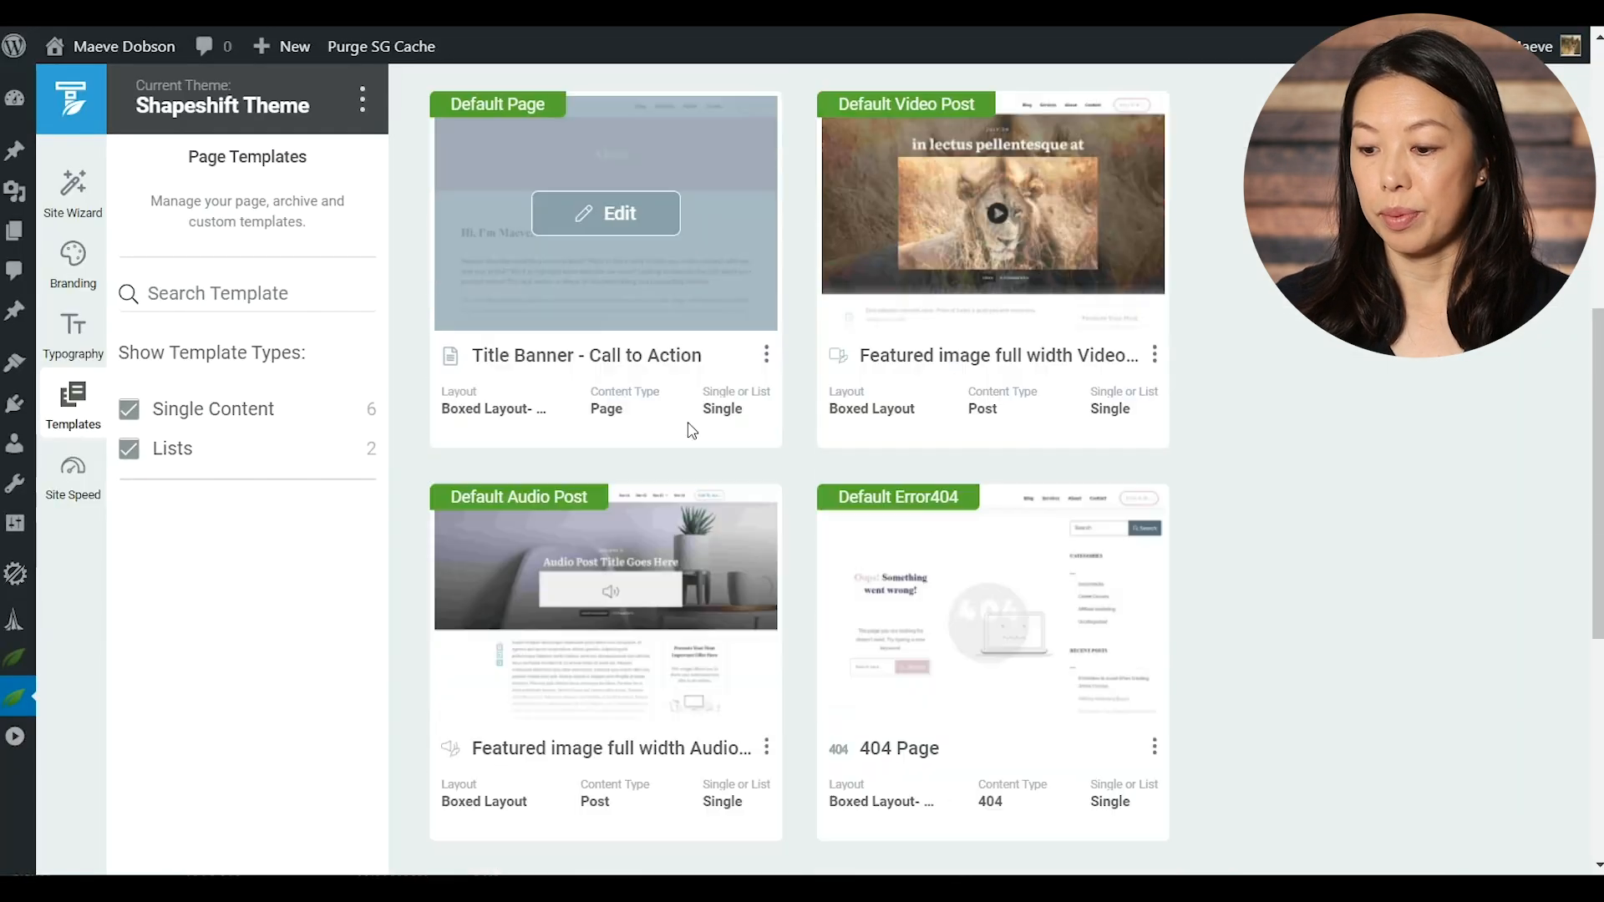
{"action": "scroll", "coordinate": [689, 429], "scroll_direction": "up", "scroll_amount": 2}
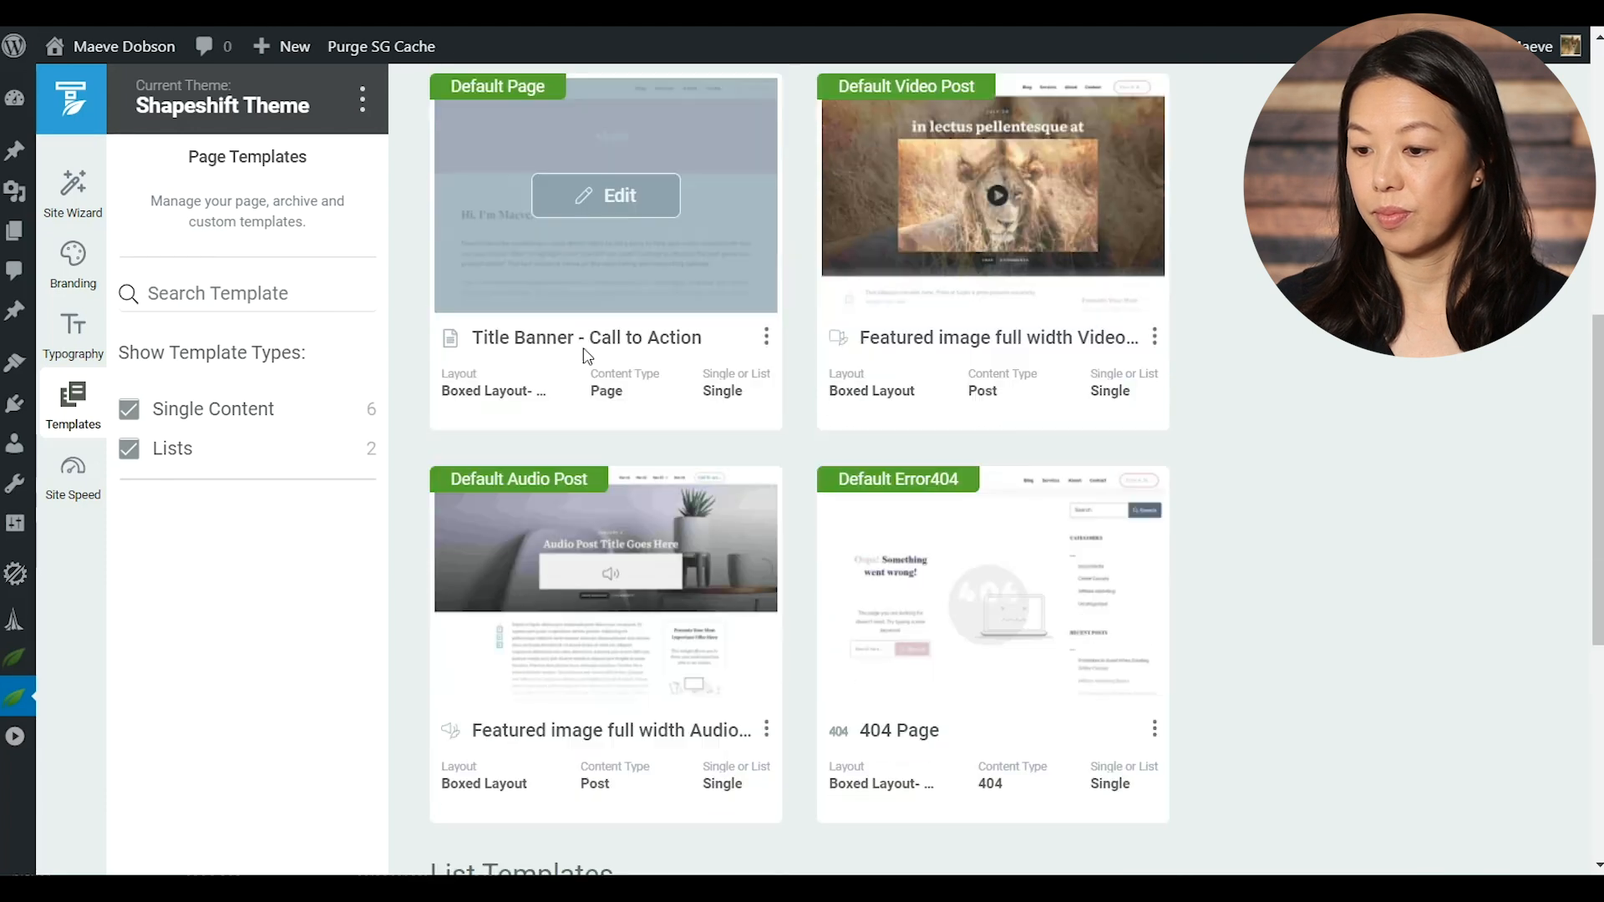
{"action": "left_click", "coordinate": [570, 197]}
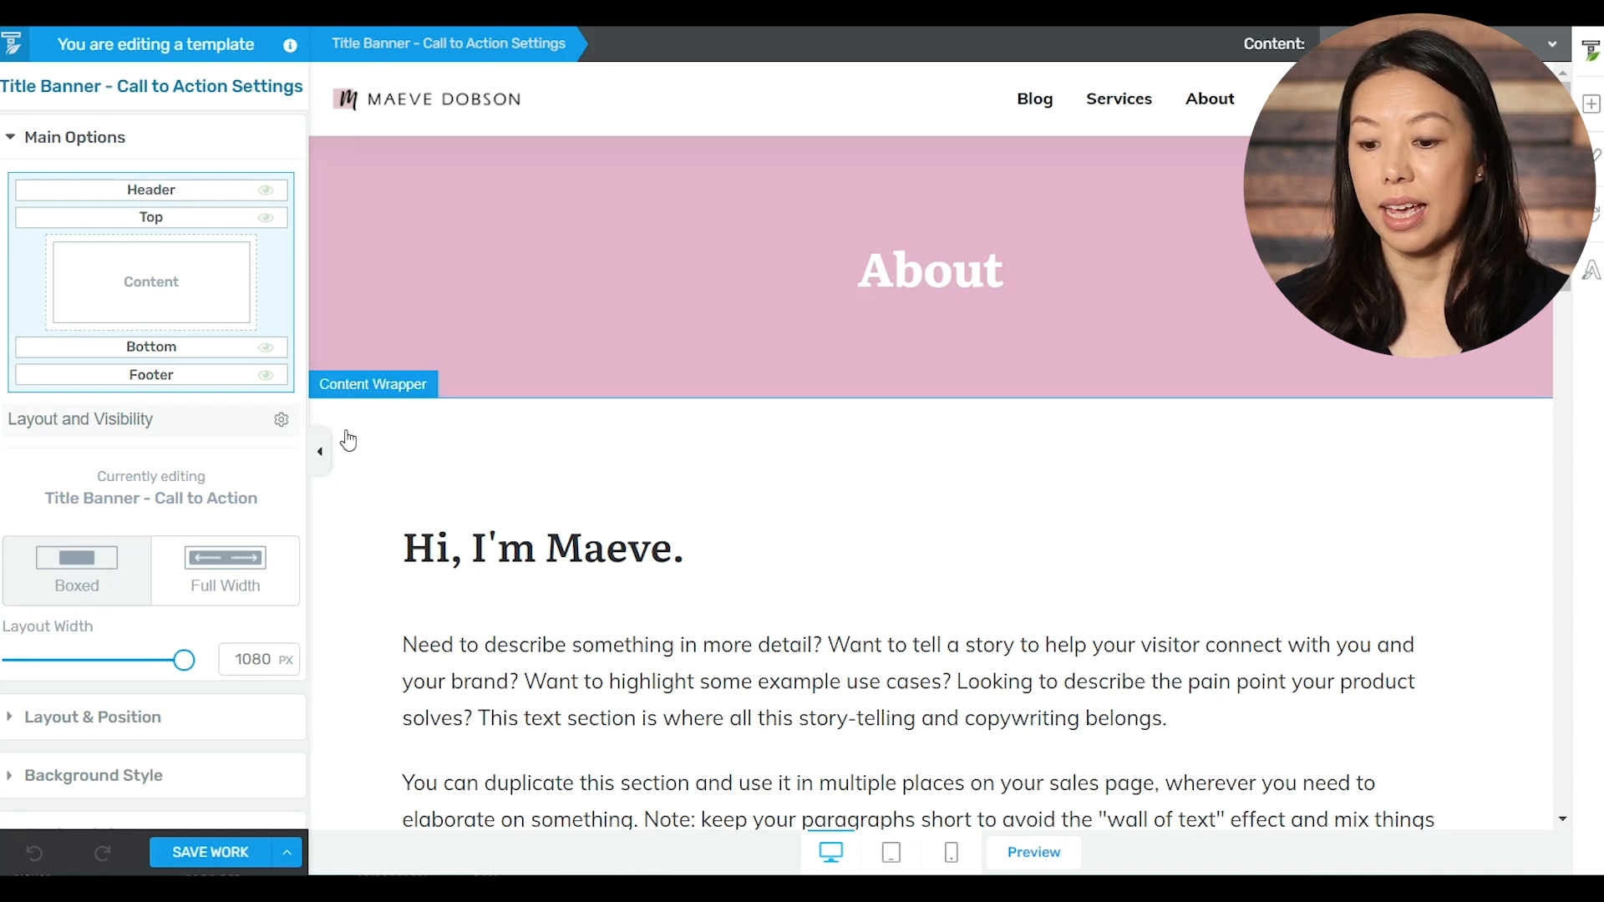
Set the page template's background color to the light grey #d1d1d1 at 100 opacity.
{"action": "scroll", "coordinate": [226, 448], "scroll_direction": "down", "scroll_amount": 1}
{"action": "left_click", "coordinate": [85, 683]}
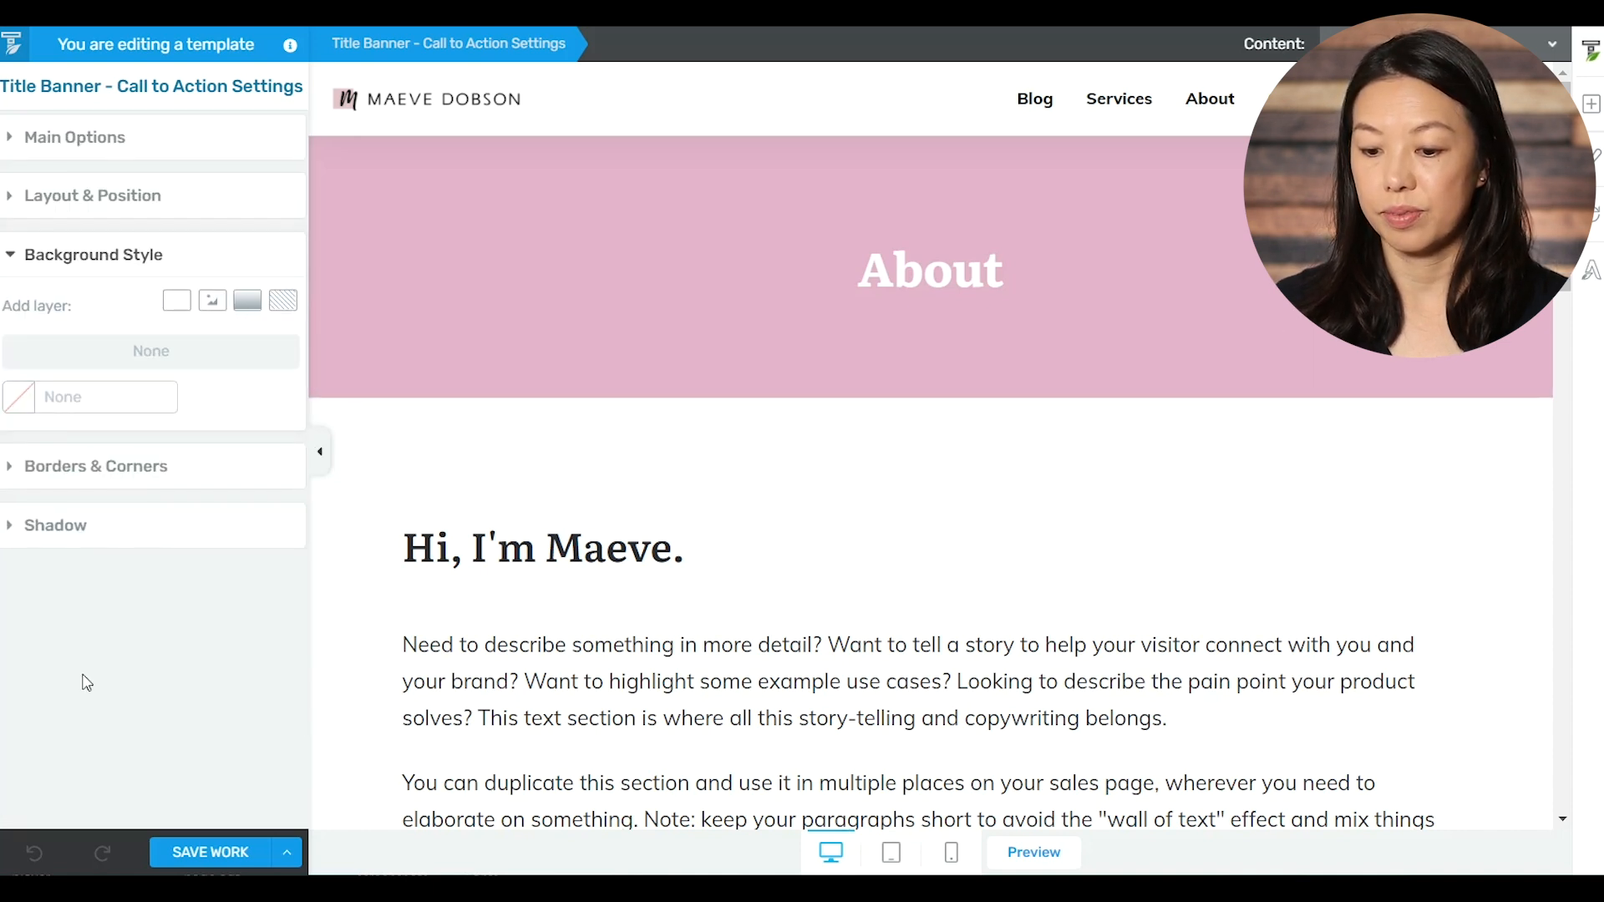
{"action": "left_click", "coordinate": [31, 399]}
{"action": "scroll", "coordinate": [157, 450], "scroll_direction": "down", "scroll_amount": 1}
{"action": "left_click_drag", "start_coordinate": [156, 450], "coordinate": [12, 379]}
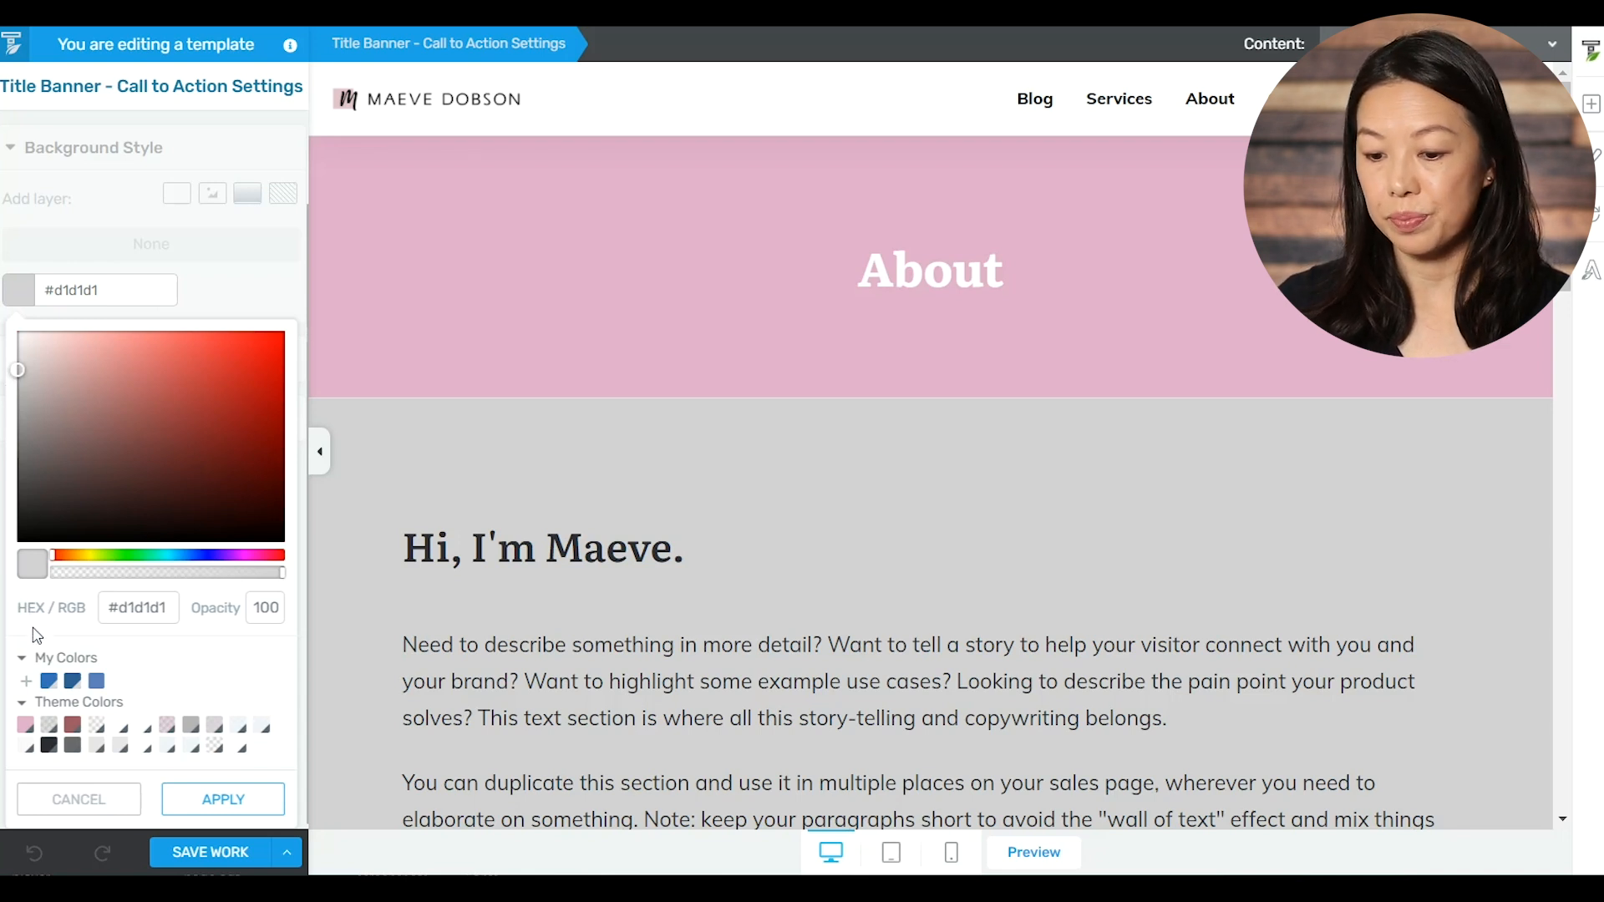
Save the grey as a global color, apply it to the template background, and save the template.
{"action": "left_click", "coordinate": [27, 686]}
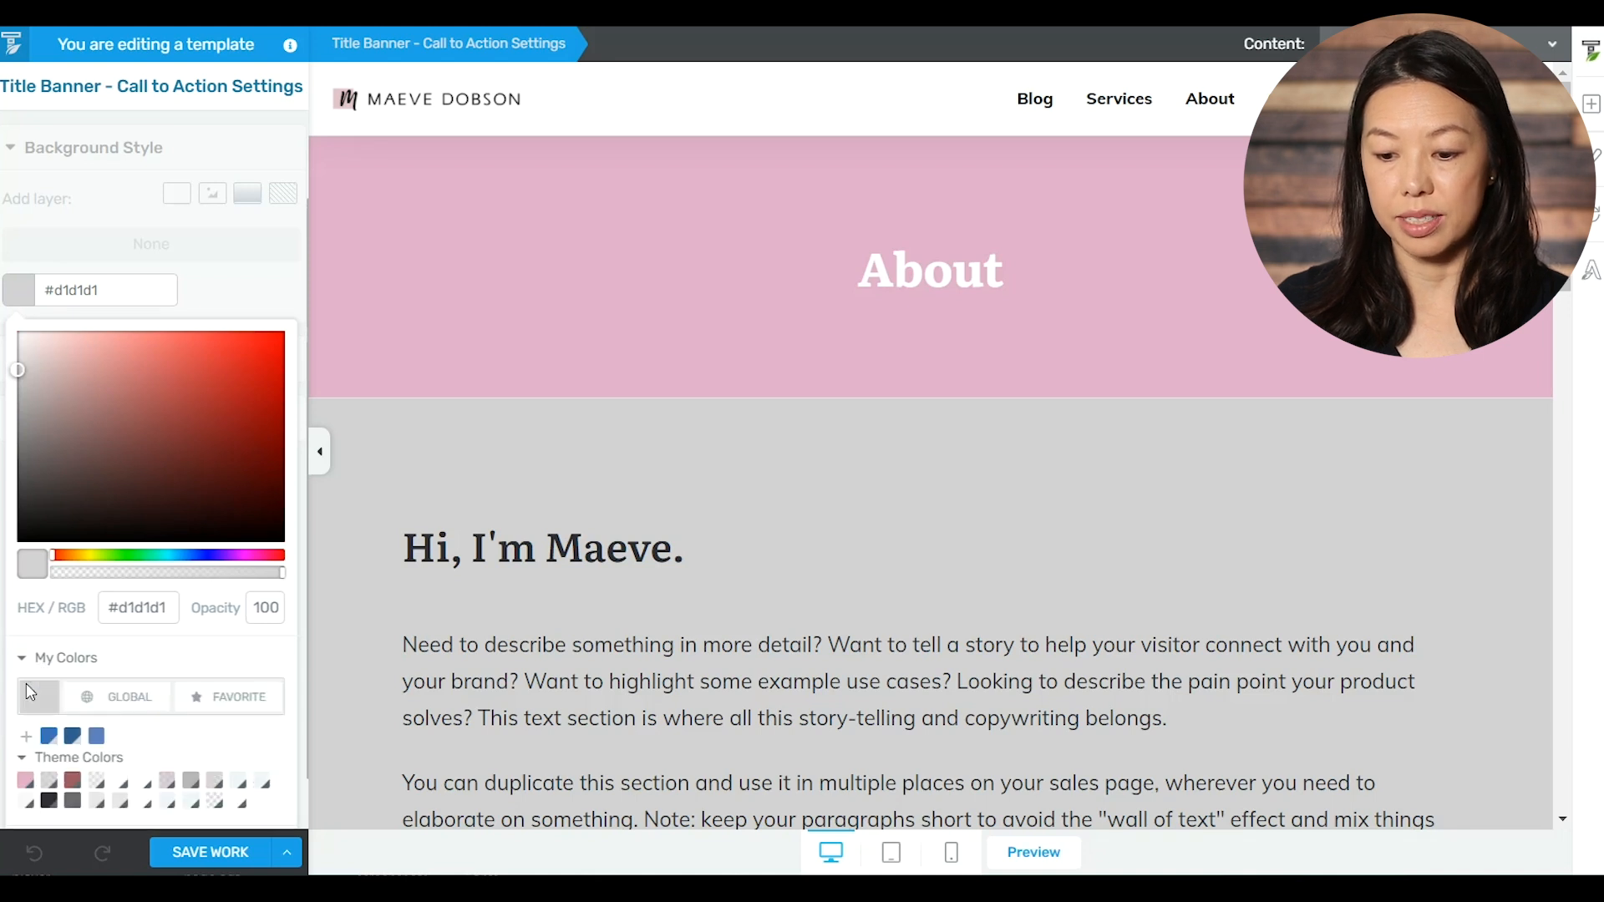
{"action": "left_click", "coordinate": [112, 710]}
{"action": "scroll", "coordinate": [191, 747], "scroll_direction": "down", "scroll_amount": 1}
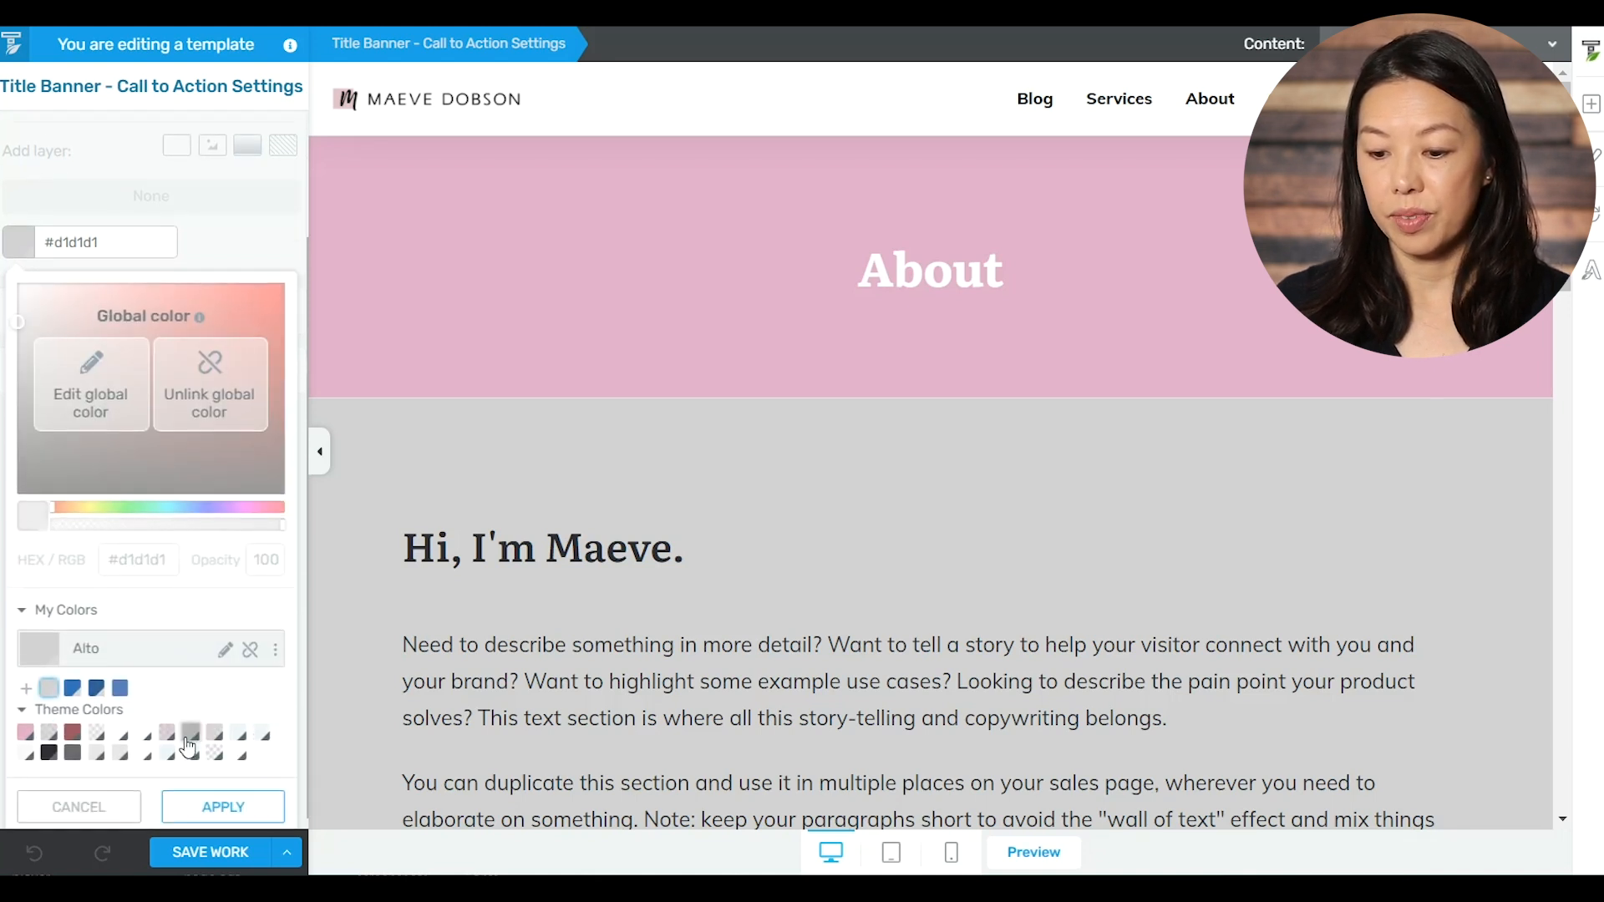
{"action": "left_click", "coordinate": [211, 801]}
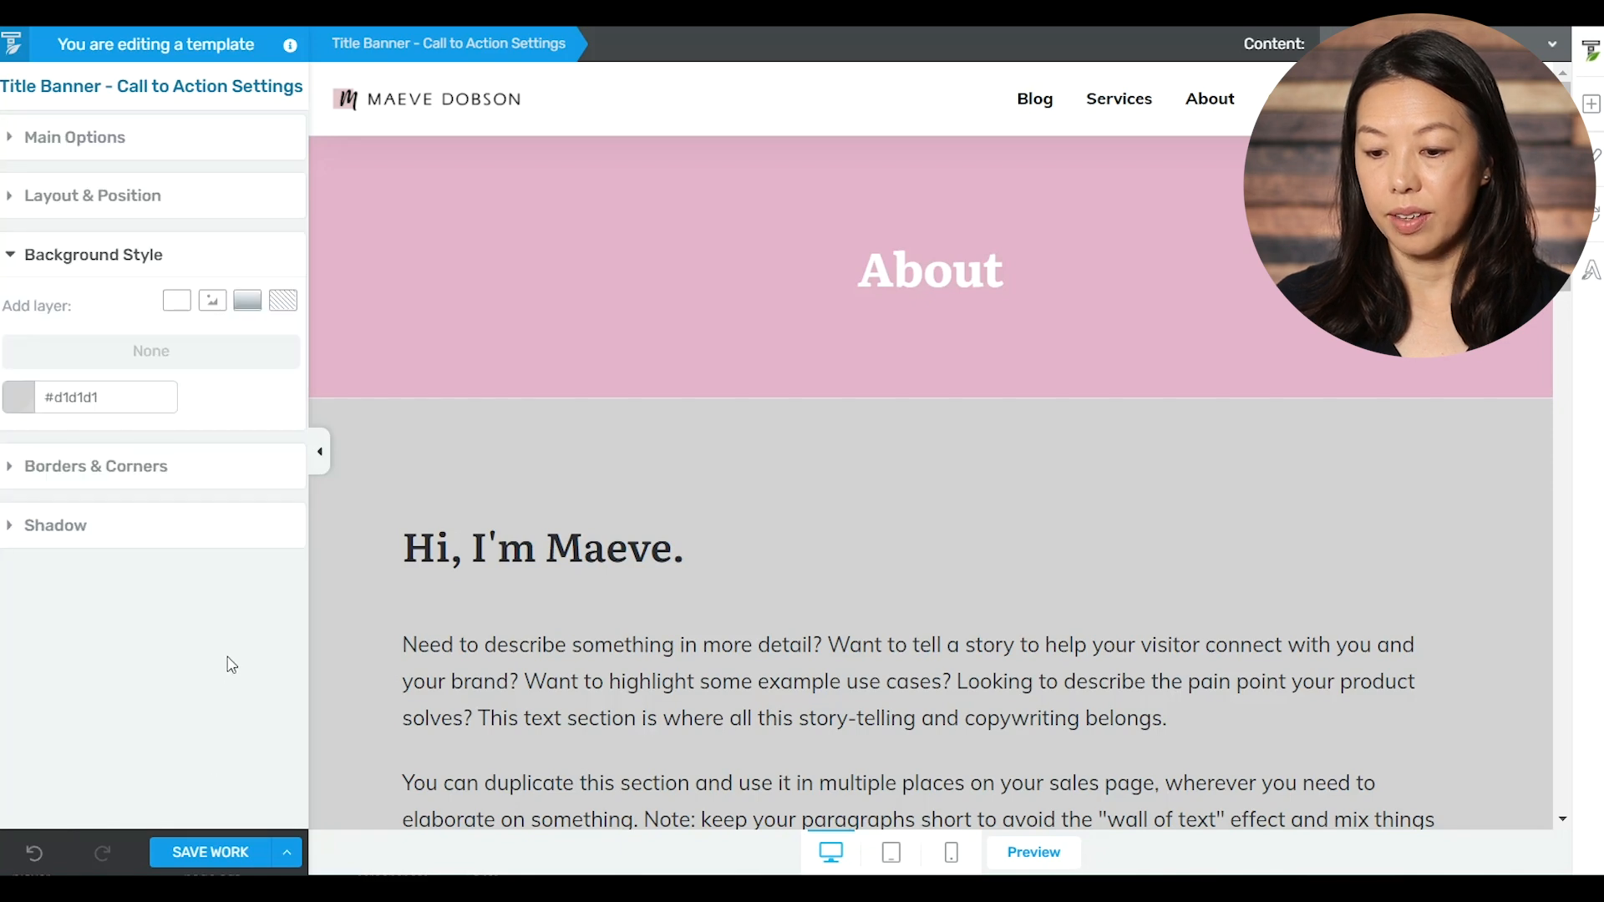
{"action": "left_click", "coordinate": [210, 852]}
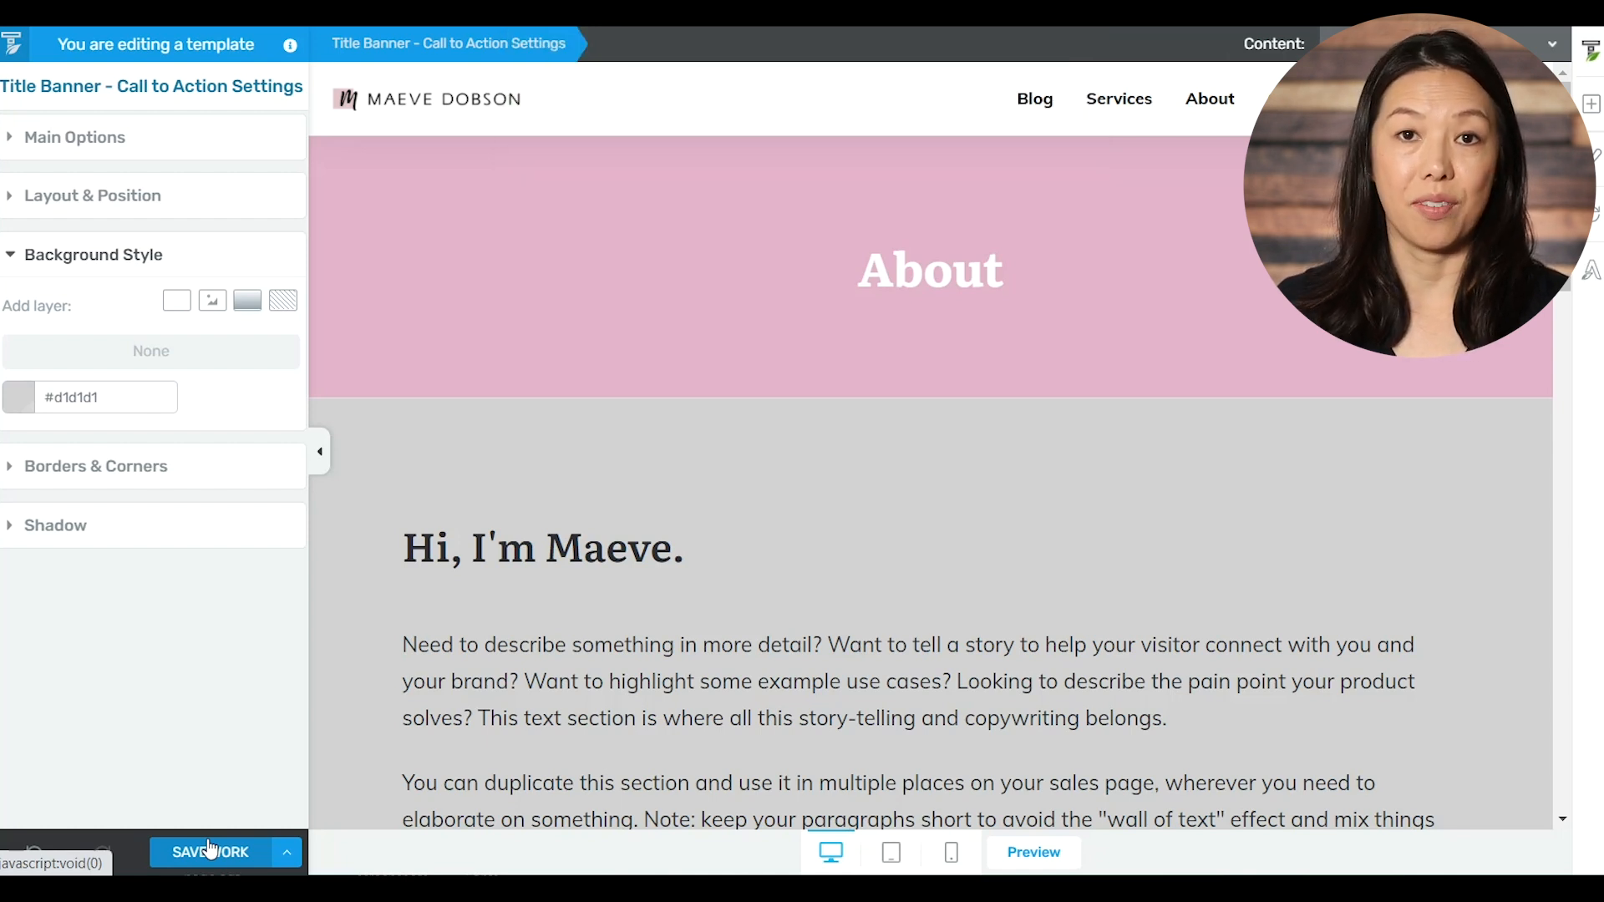
Reload the live About and Contact pages and examine the template background color along their full length.
{"action": "left_click", "coordinate": [351, 10]}
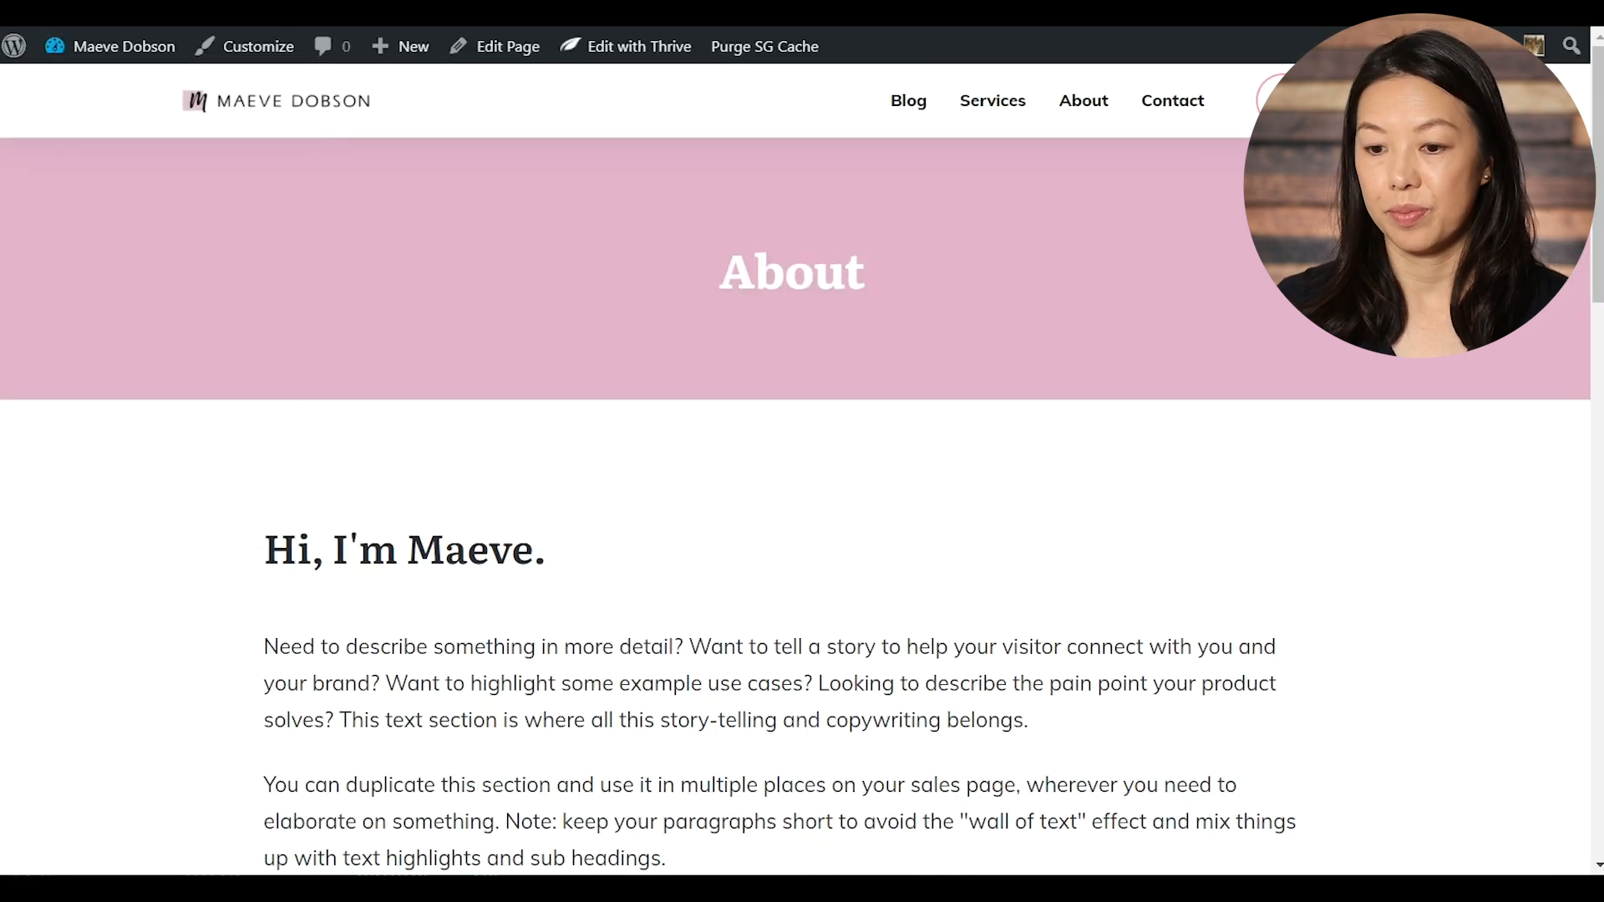
{"action": "key", "text": "F5"}
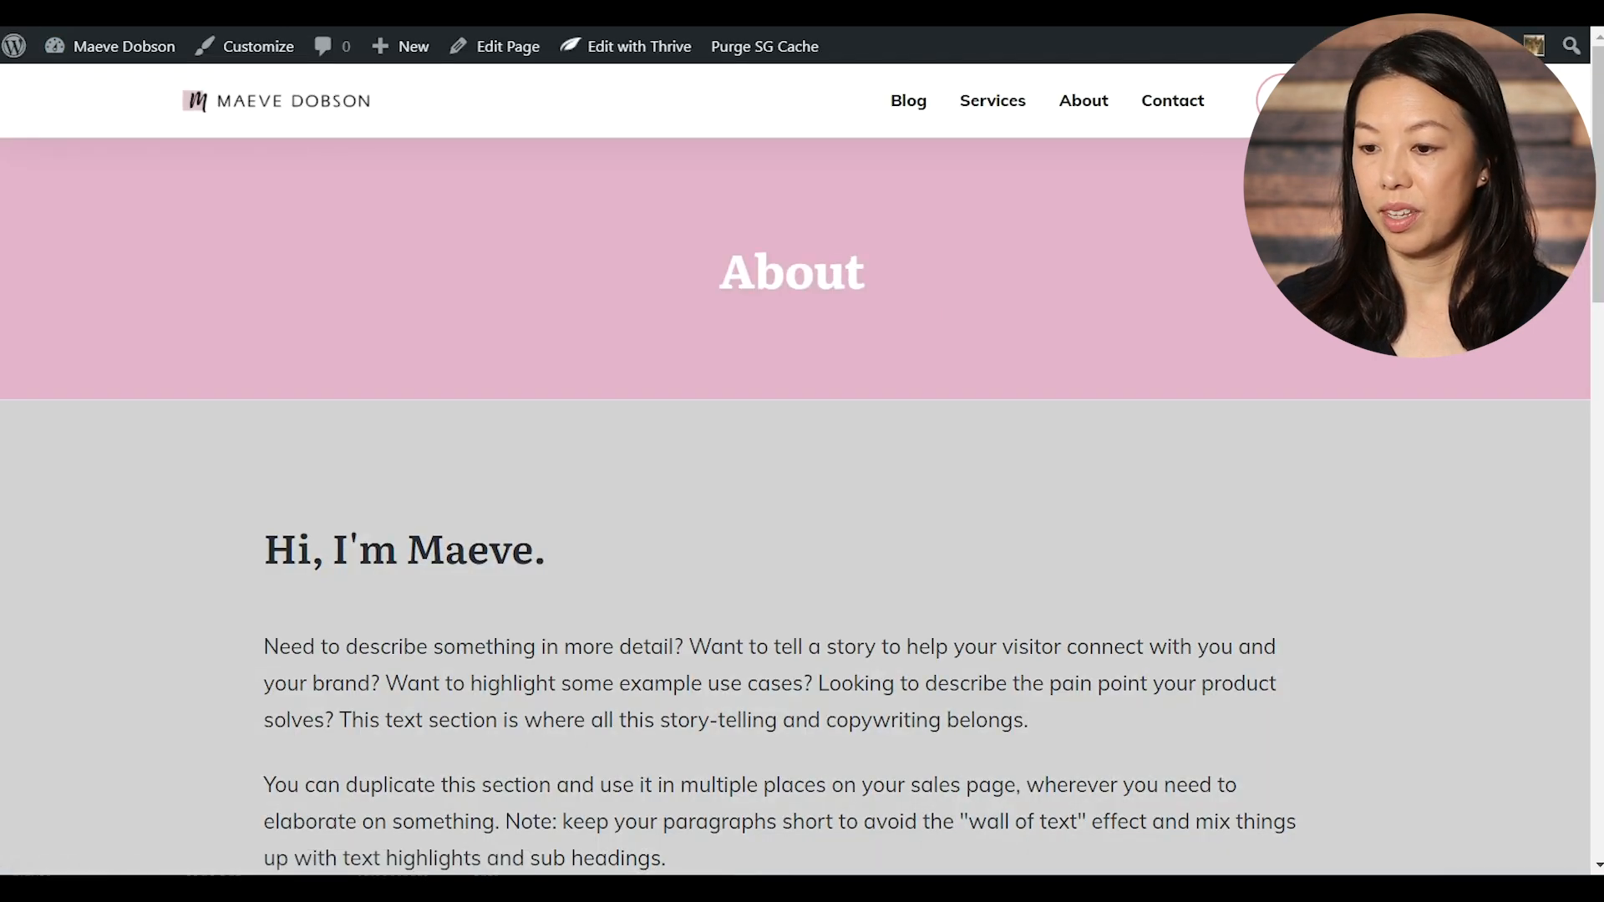
{"action": "key", "text": "ctrl+Tab"}
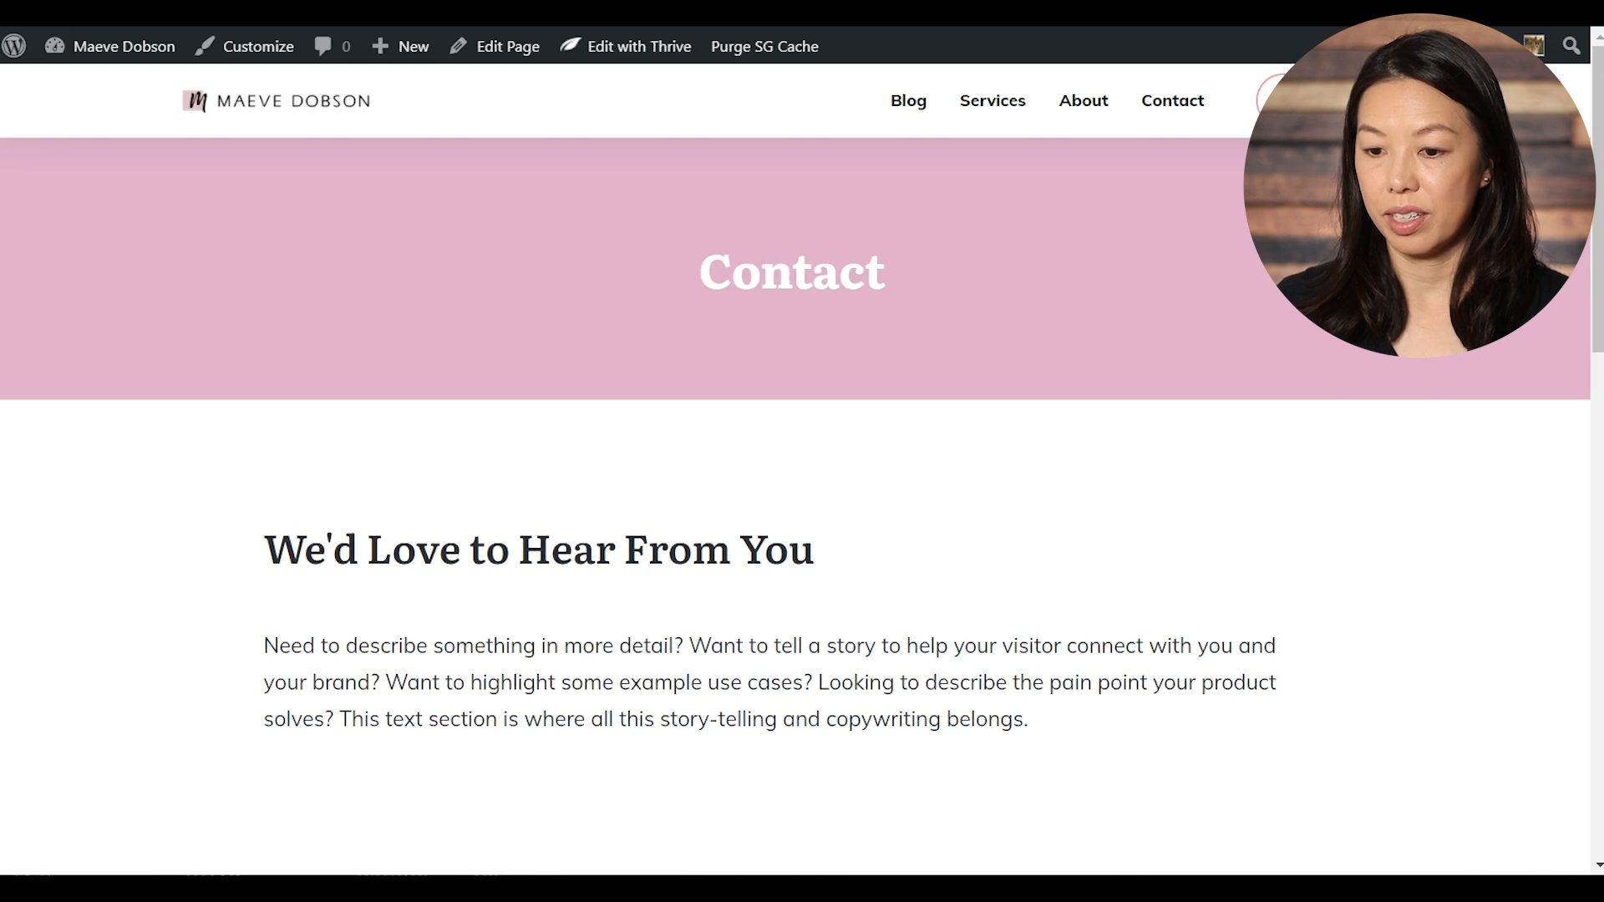
{"action": "key", "text": "F5"}
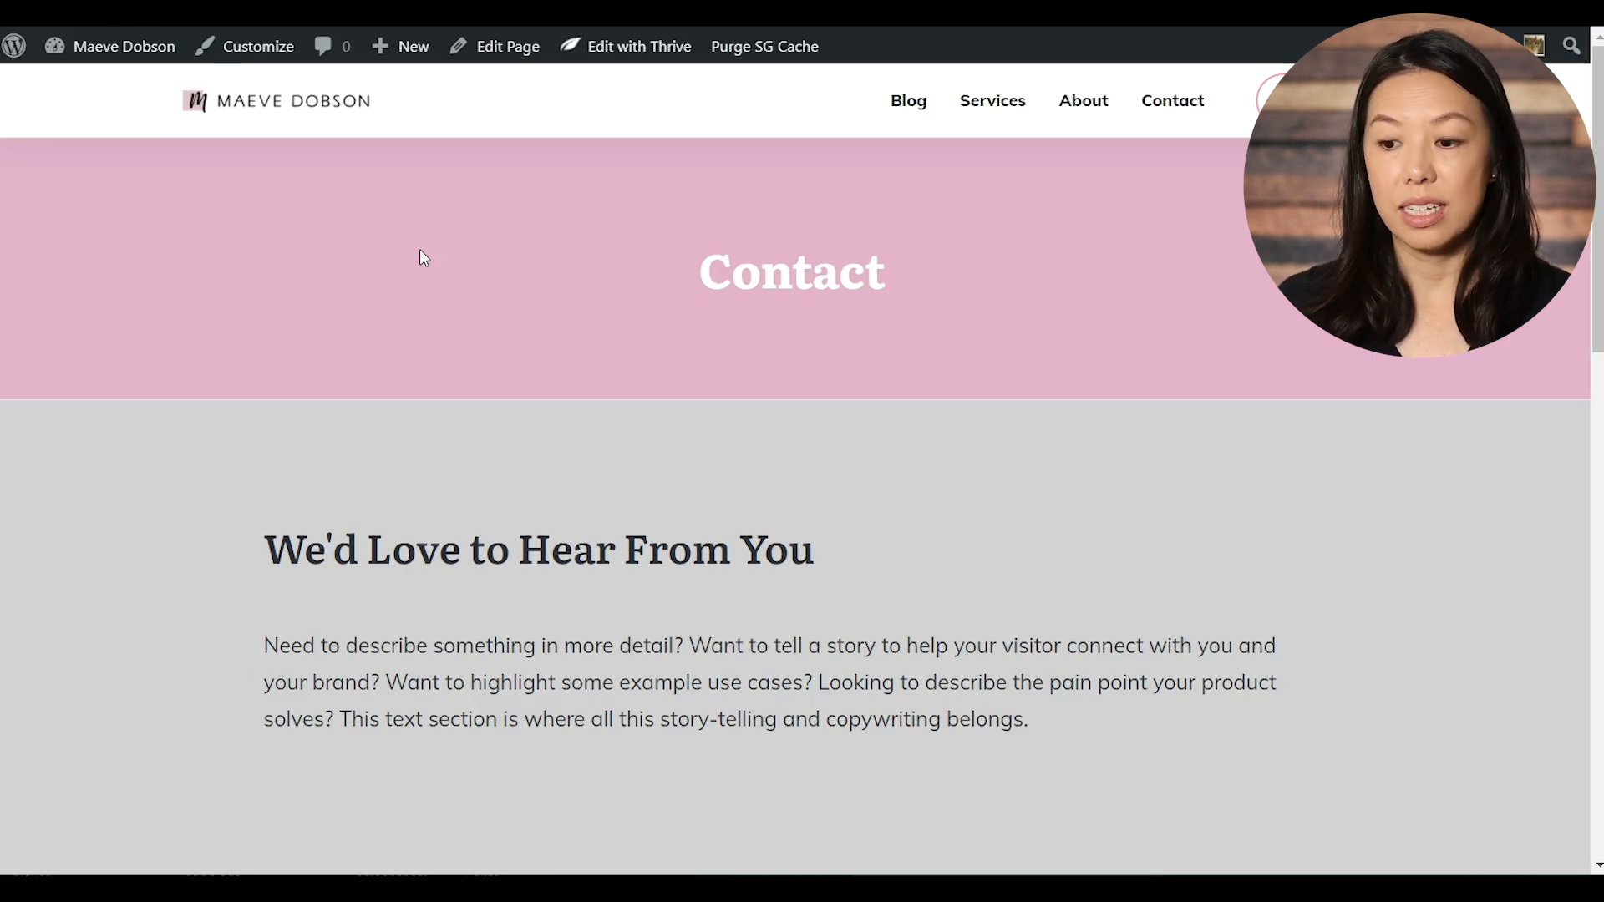
{"action": "scroll", "coordinate": [419, 317], "scroll_direction": "down", "scroll_amount": 10}
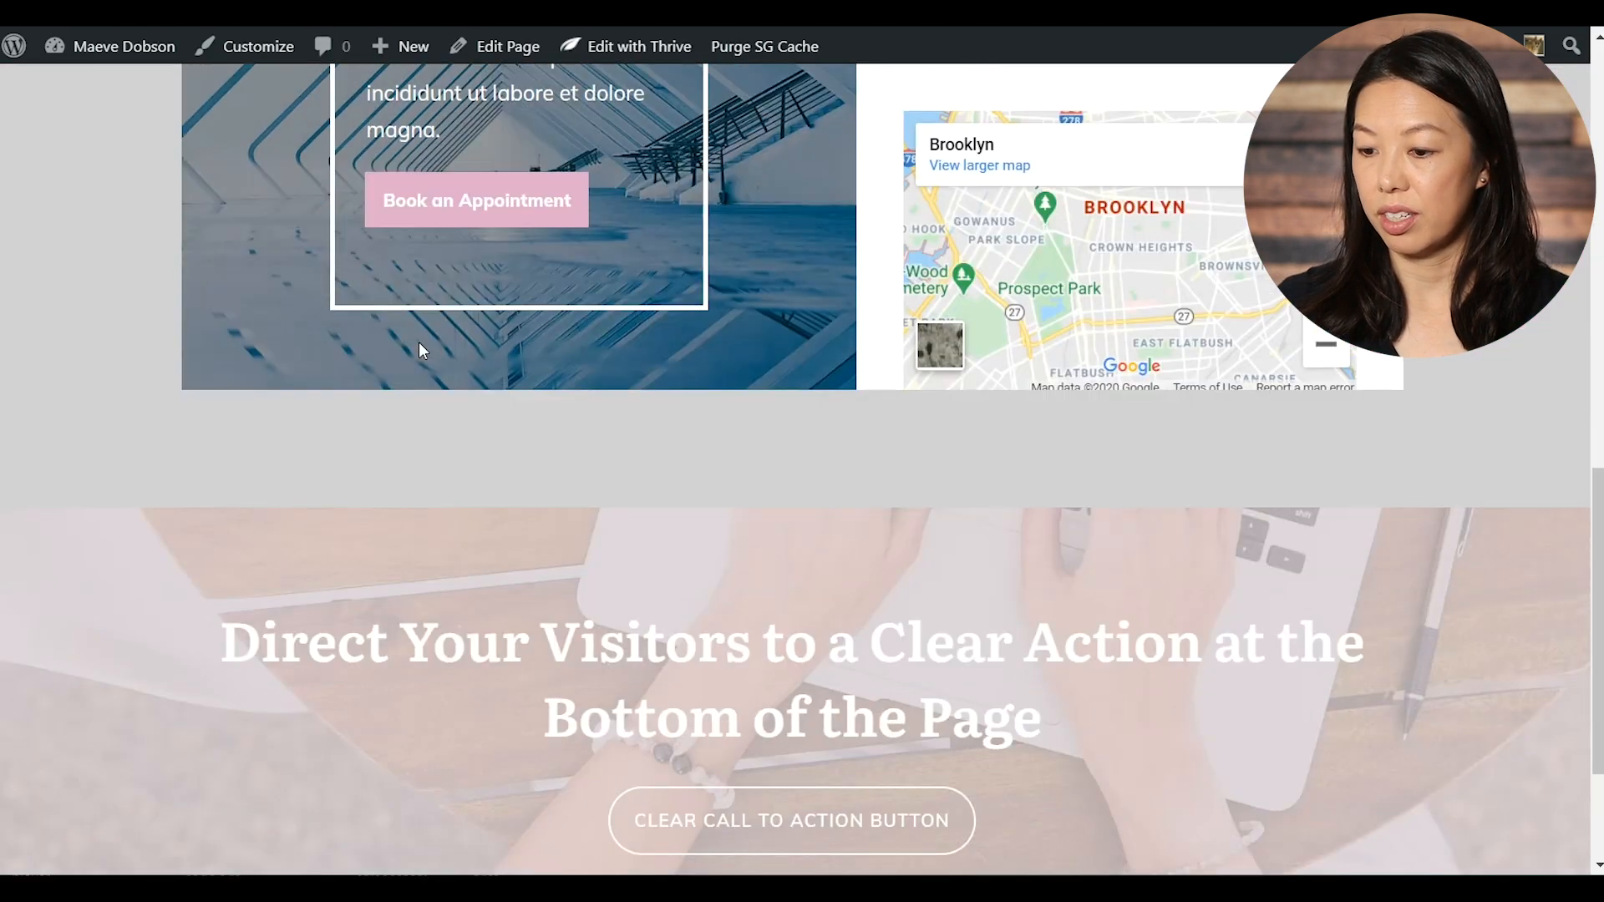
{"action": "scroll", "coordinate": [418, 350], "scroll_direction": "up", "scroll_amount": 10}
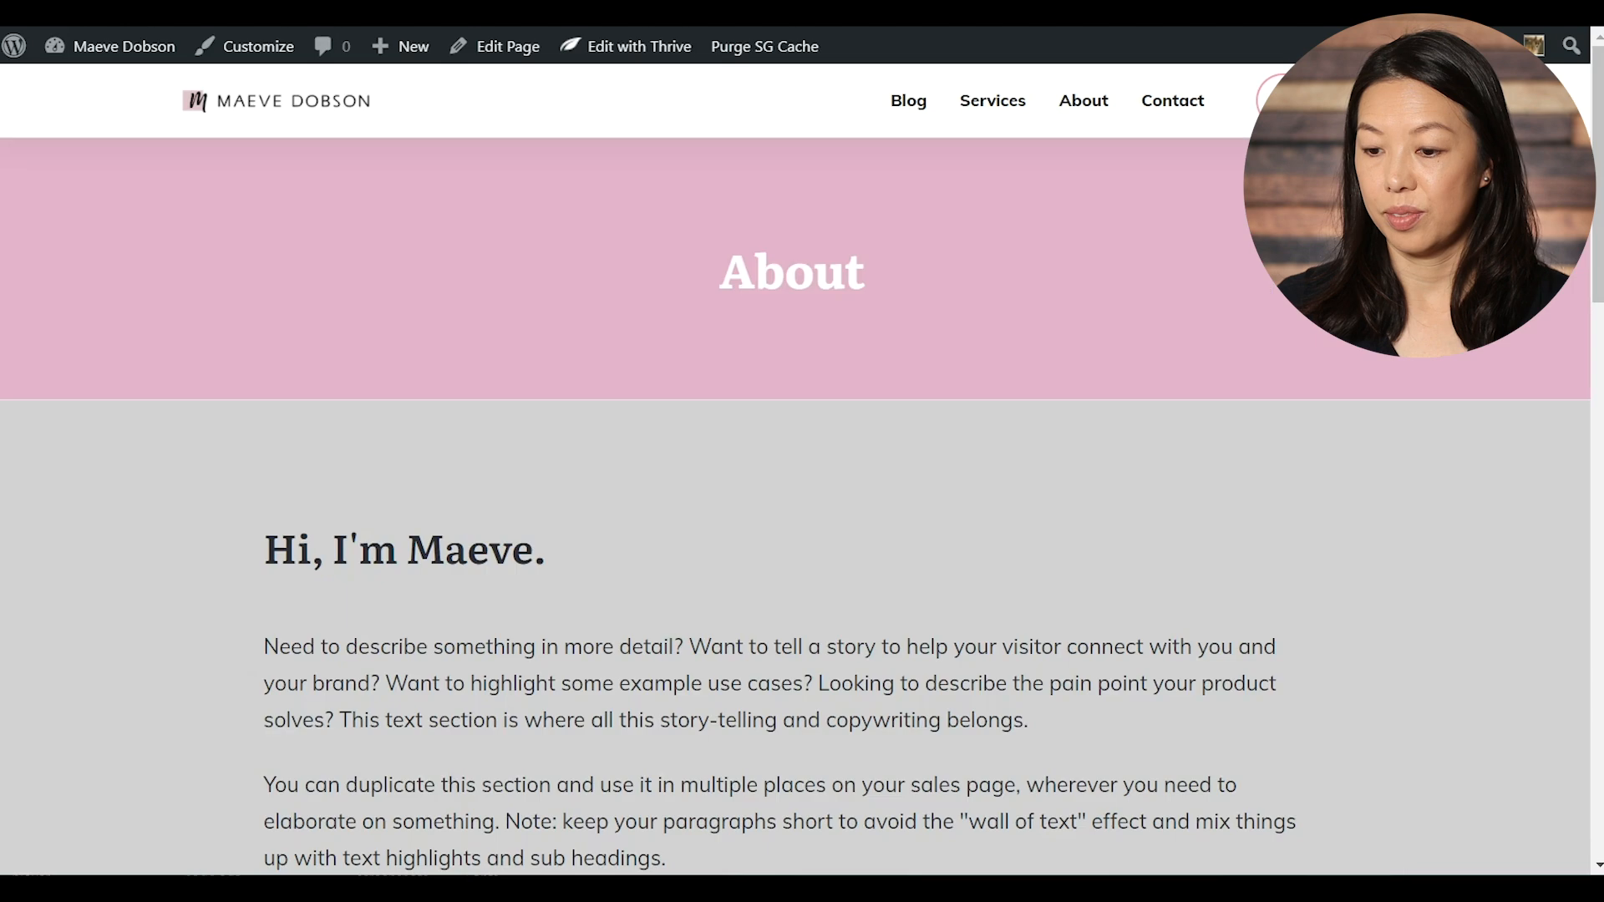
{"action": "scroll", "coordinate": [349, 464], "scroll_direction": "down", "scroll_amount": 15}
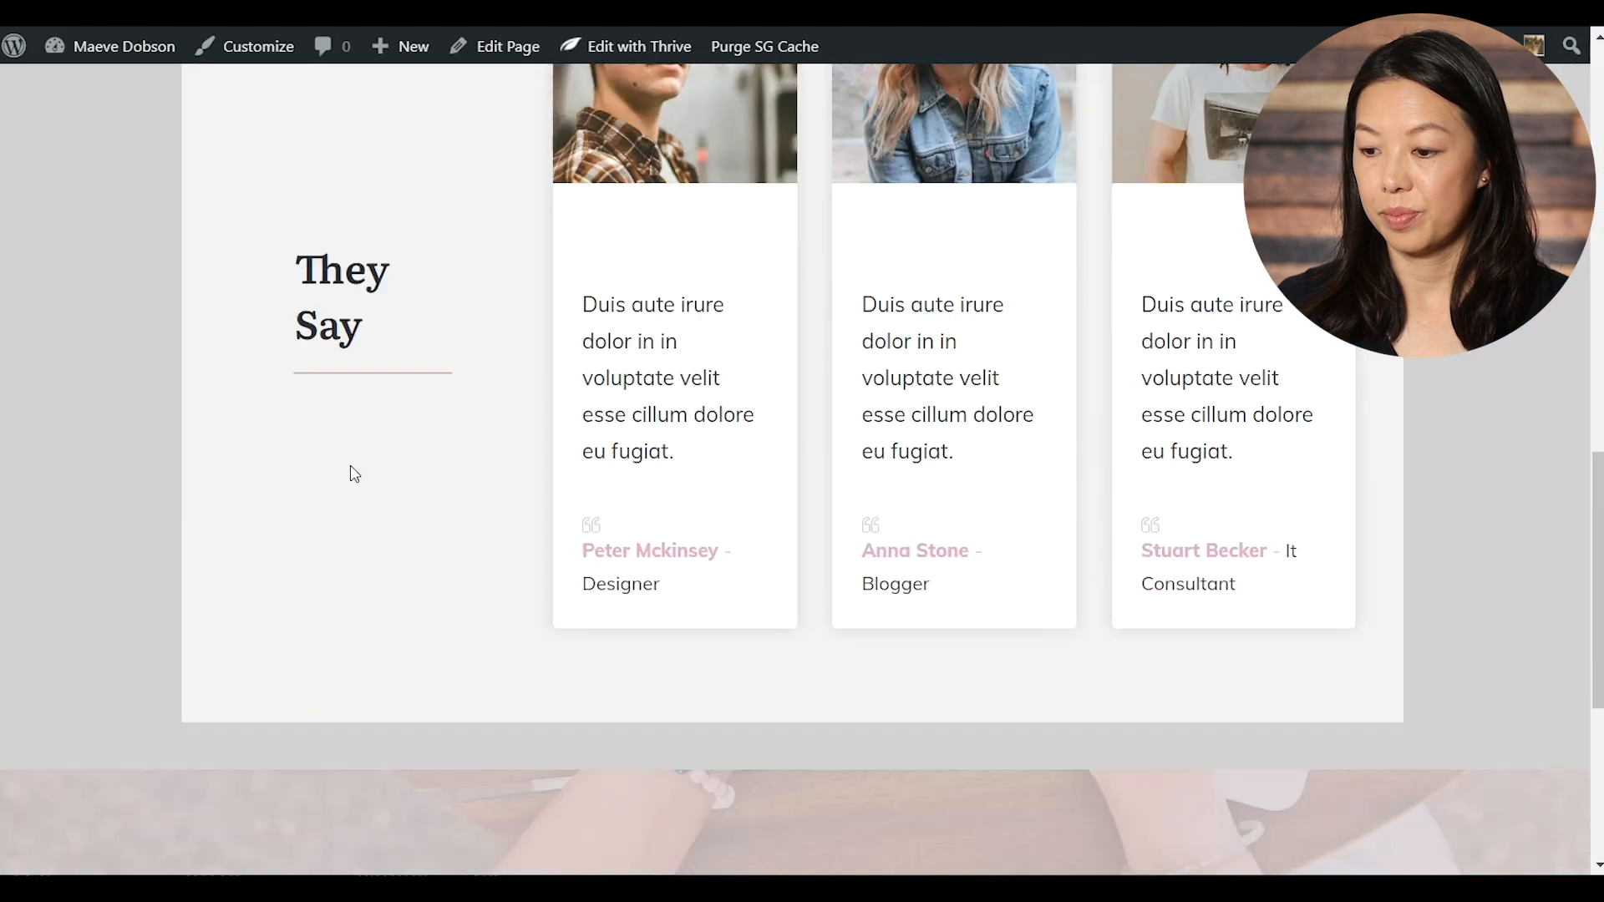
{"action": "scroll", "coordinate": [350, 466], "scroll_direction": "up", "scroll_amount": 5}
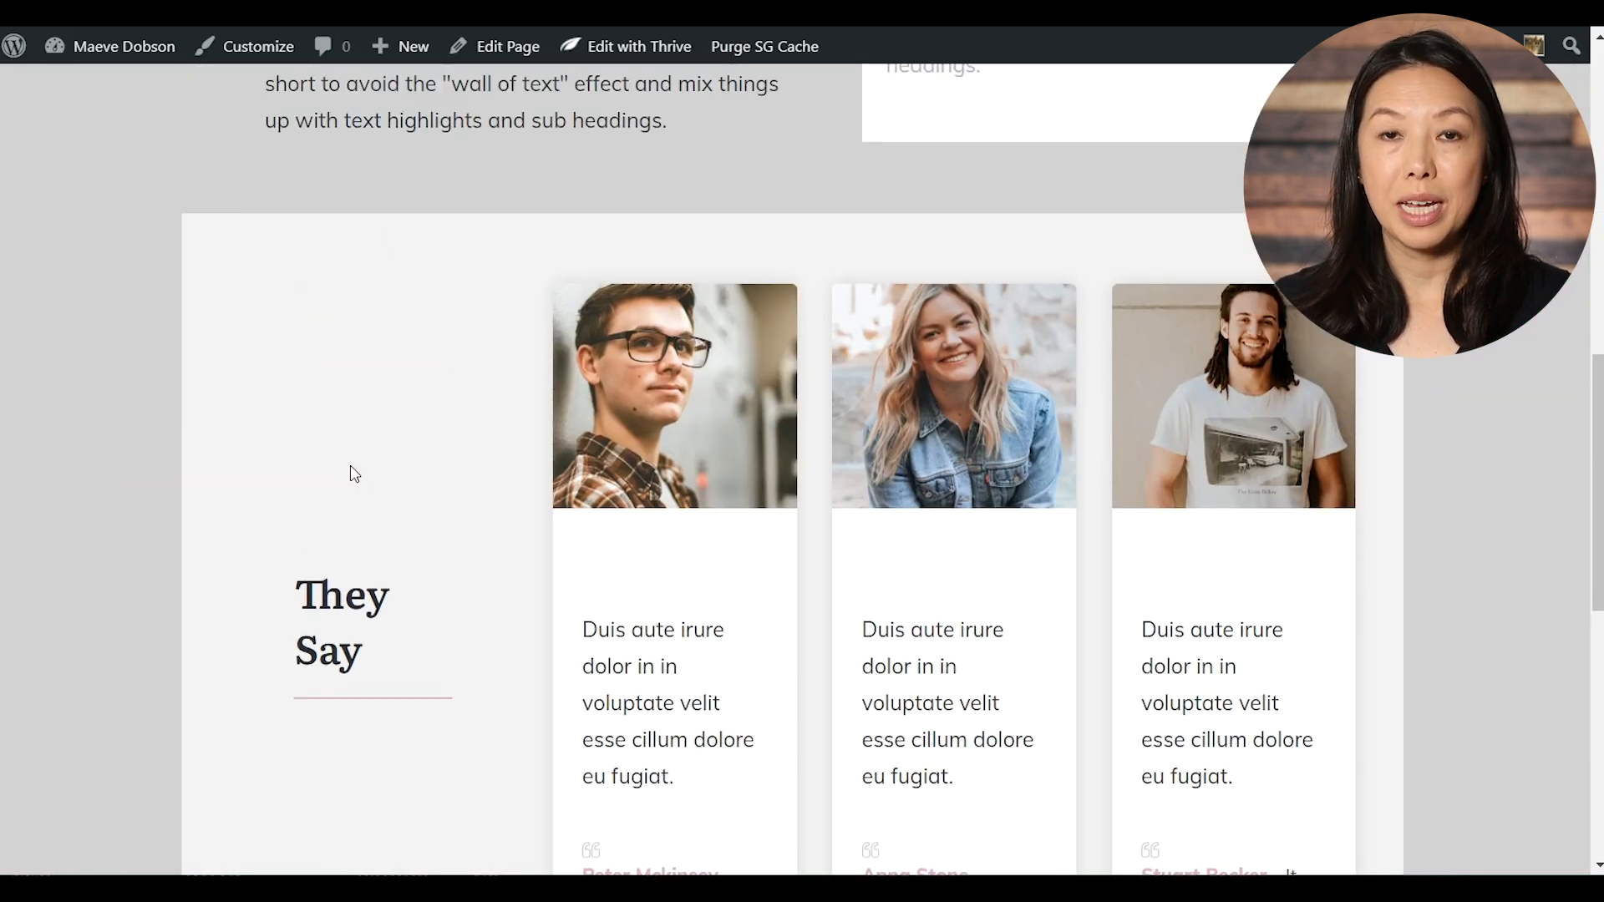
{"action": "scroll", "coordinate": [354, 474], "scroll_direction": "up", "scroll_amount": 2}
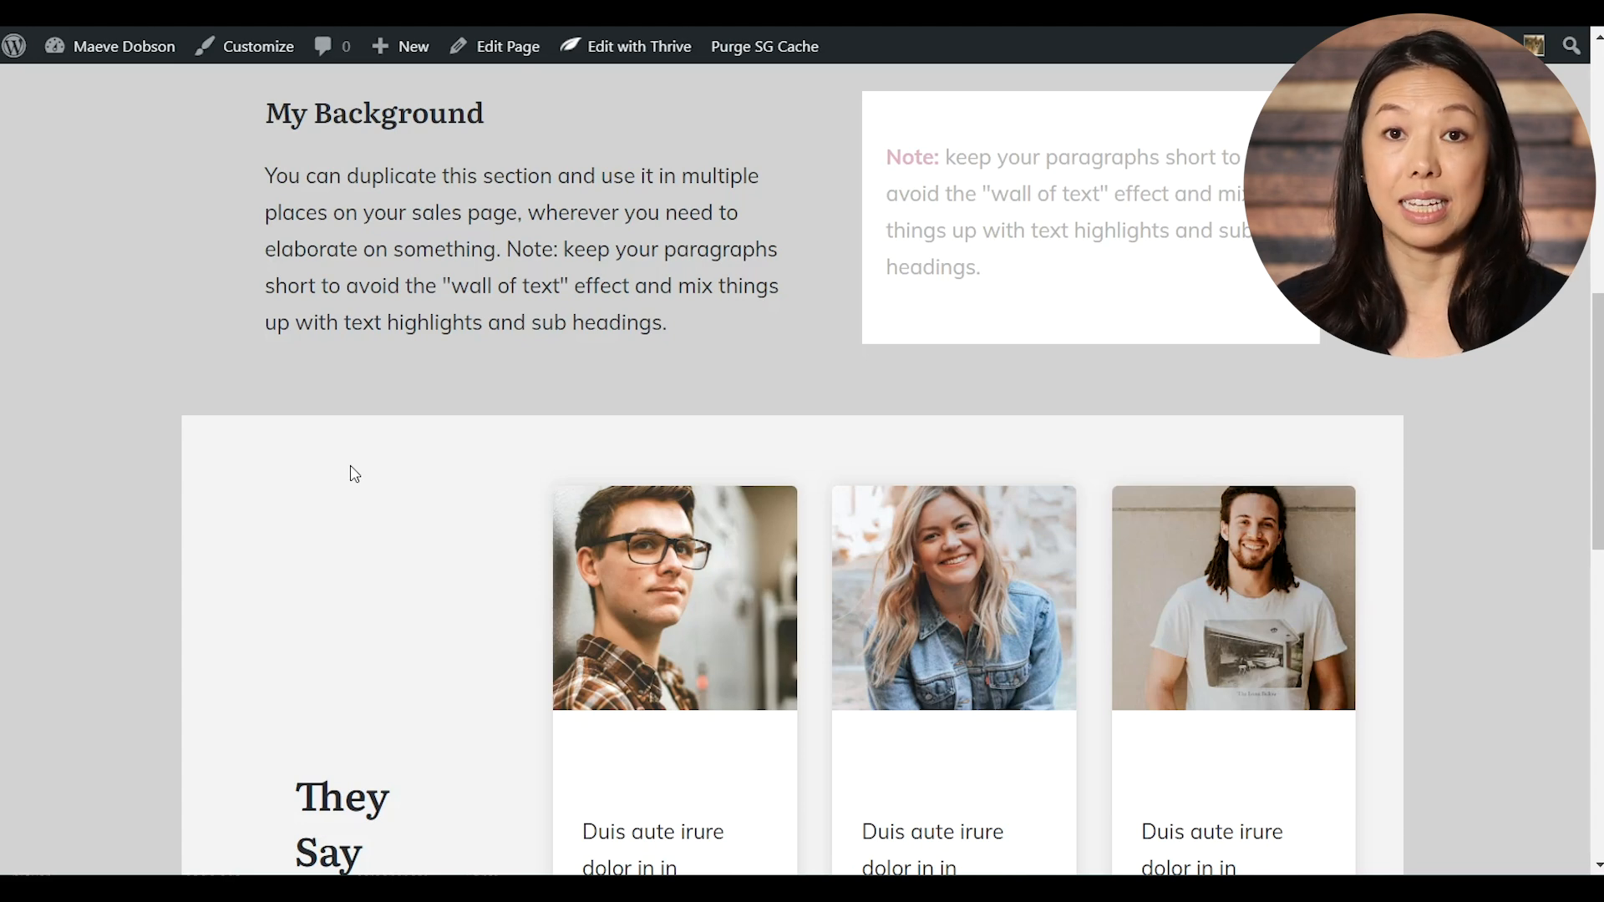
{"action": "scroll", "coordinate": [355, 468], "scroll_direction": "down", "scroll_amount": 5}
{"action": "scroll", "coordinate": [340, 584], "scroll_direction": "up", "scroll_amount": 6}
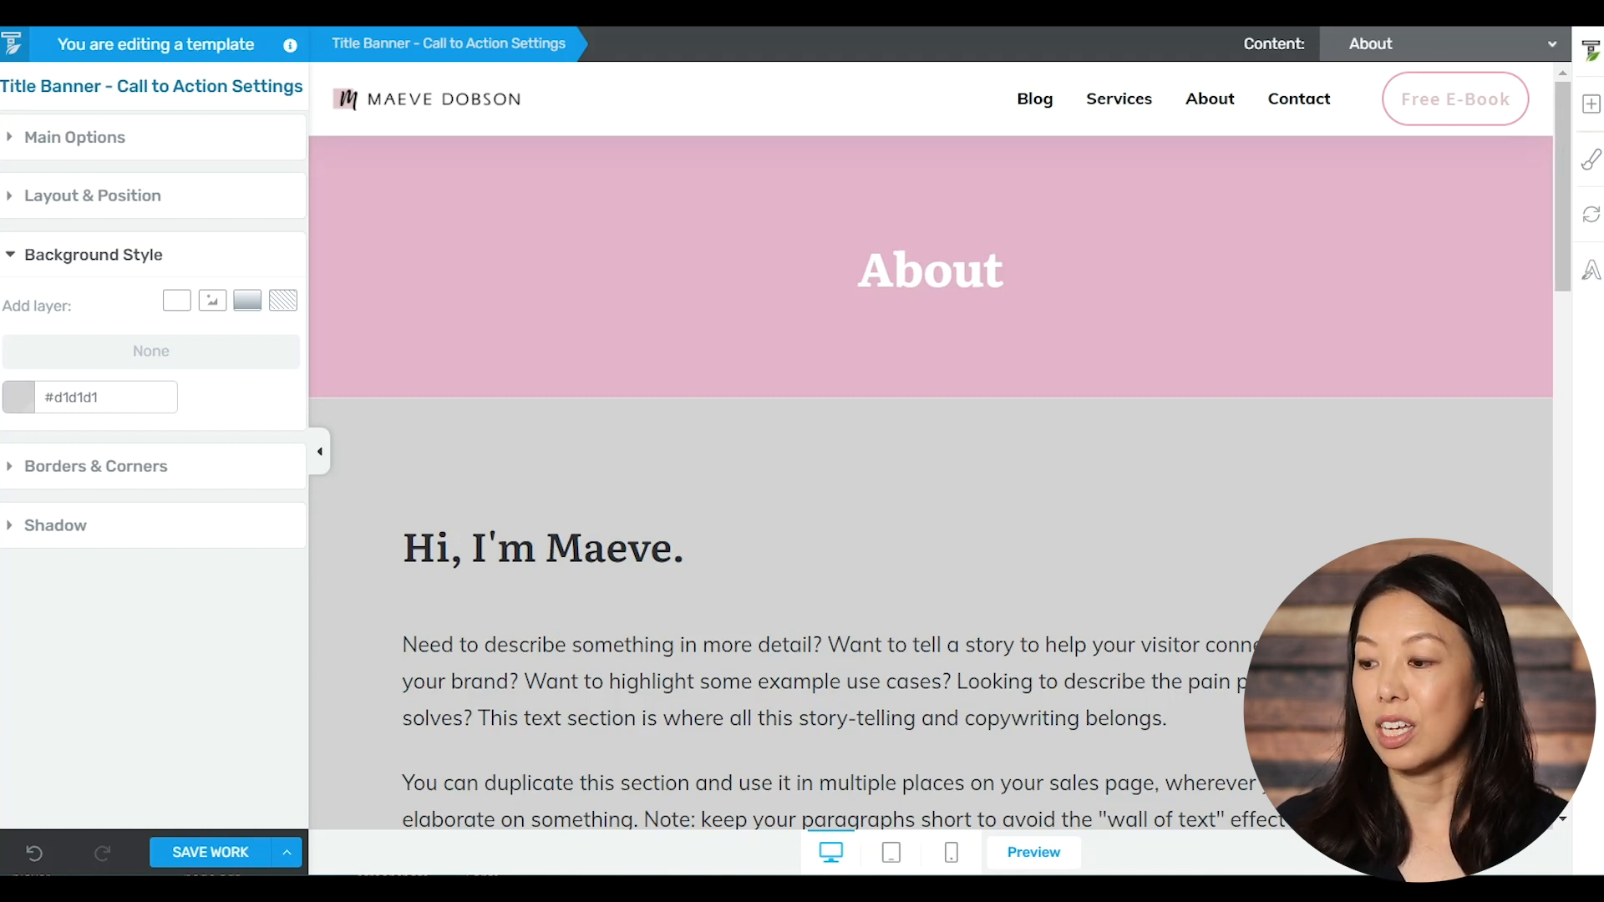
Change the saved theme color Alto to #e2e1bb in the theme's branding settings and save it.
{"action": "left_click", "coordinate": [1591, 159]}
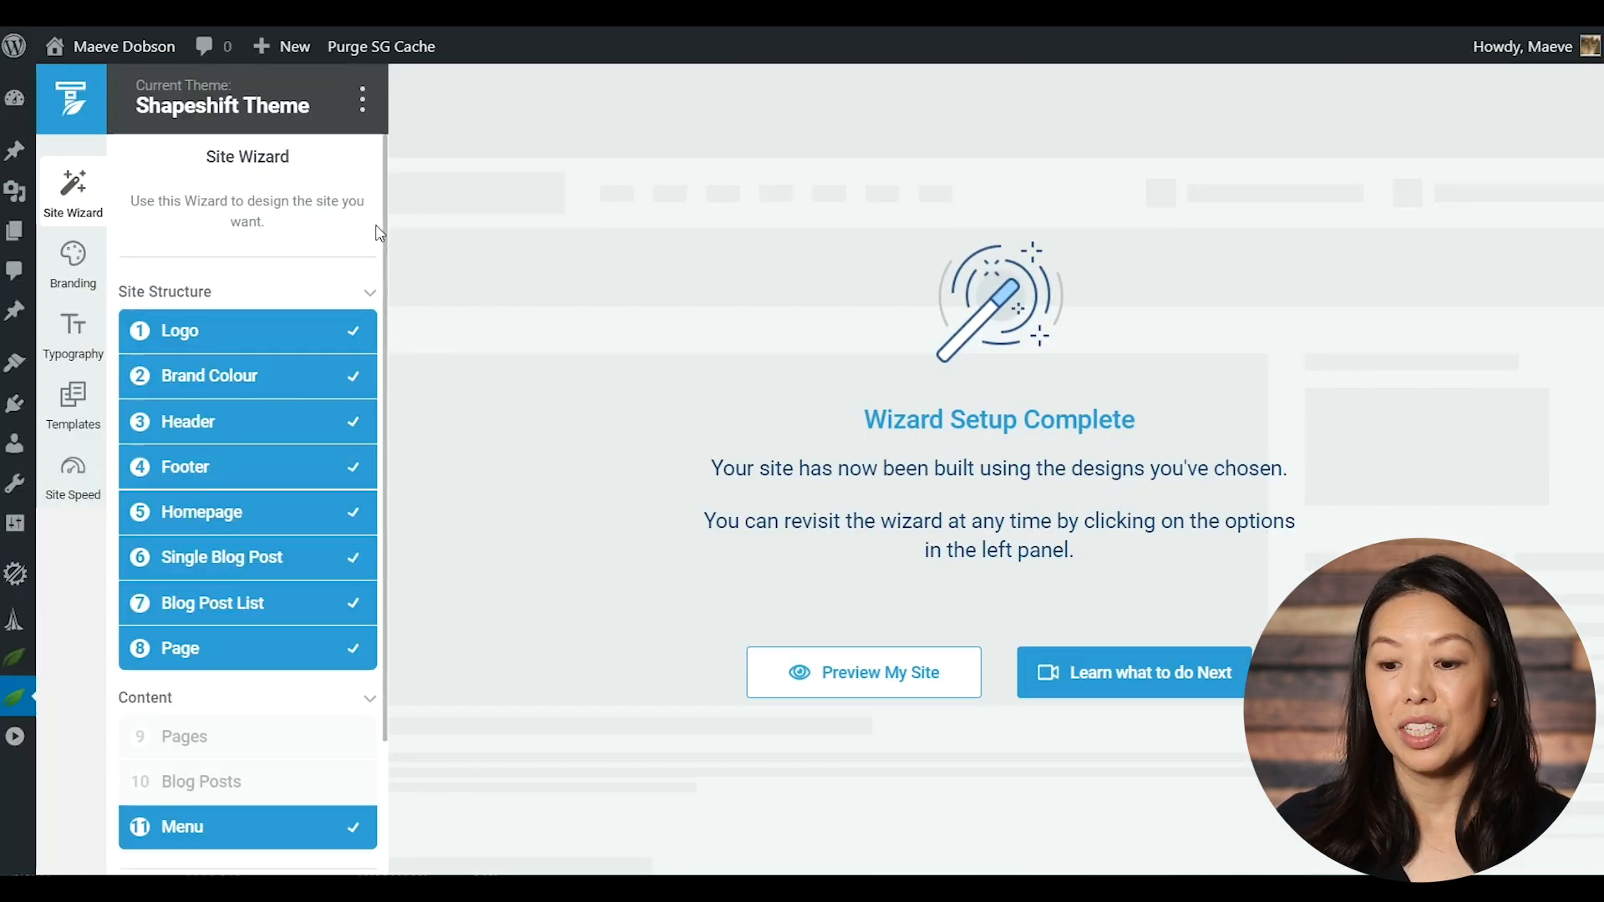
{"action": "left_click", "coordinate": [61, 269]}
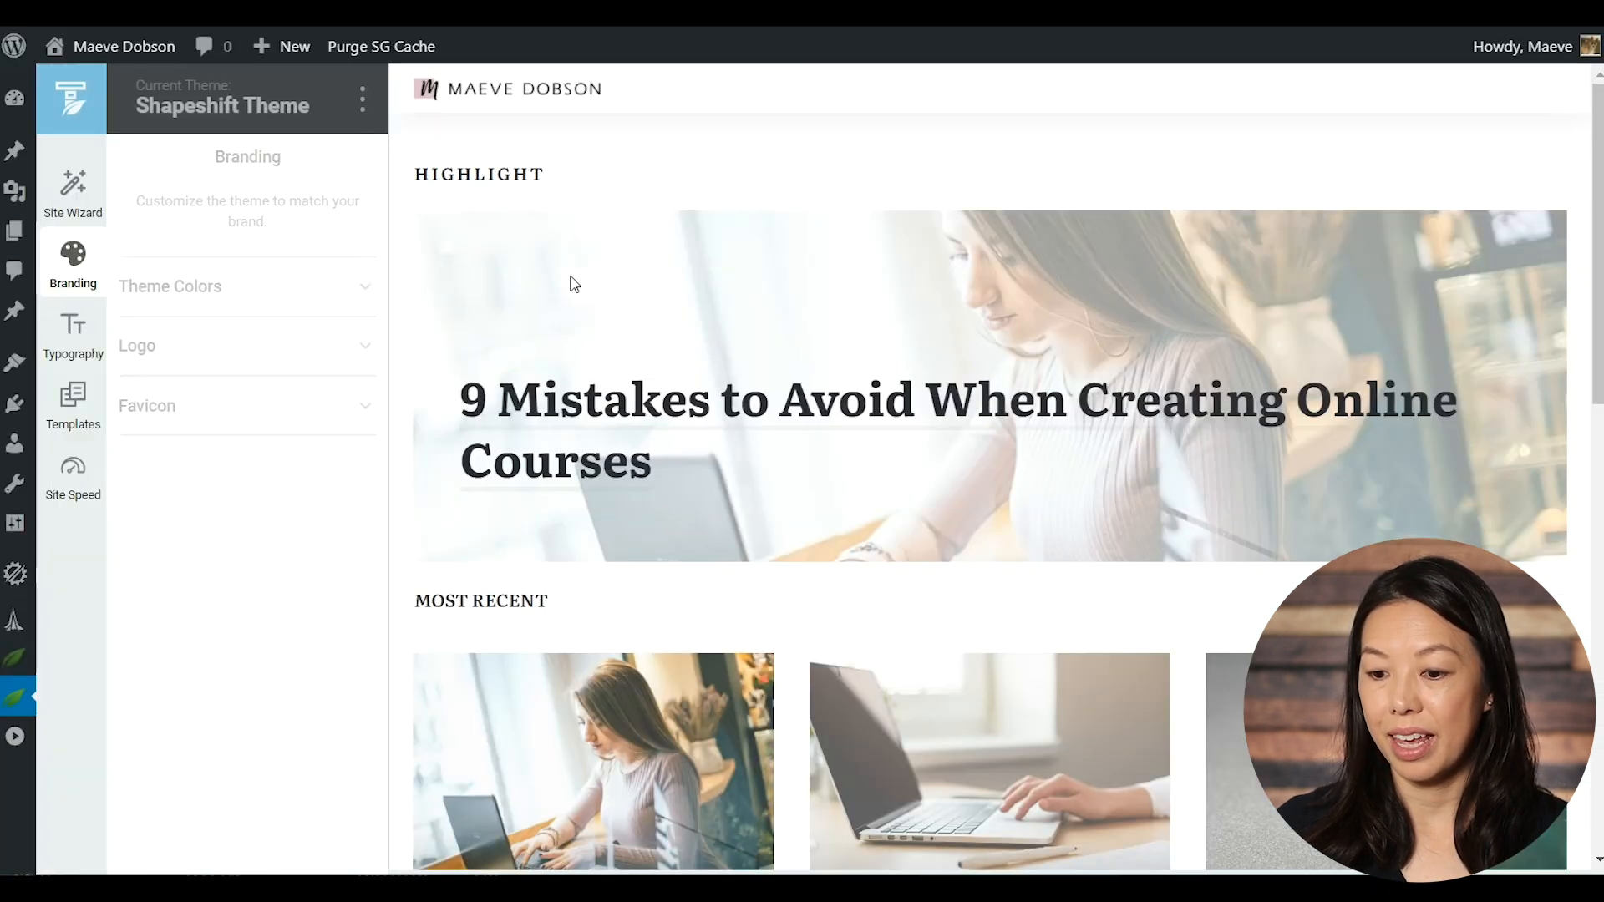
{"action": "left_click", "coordinate": [338, 293]}
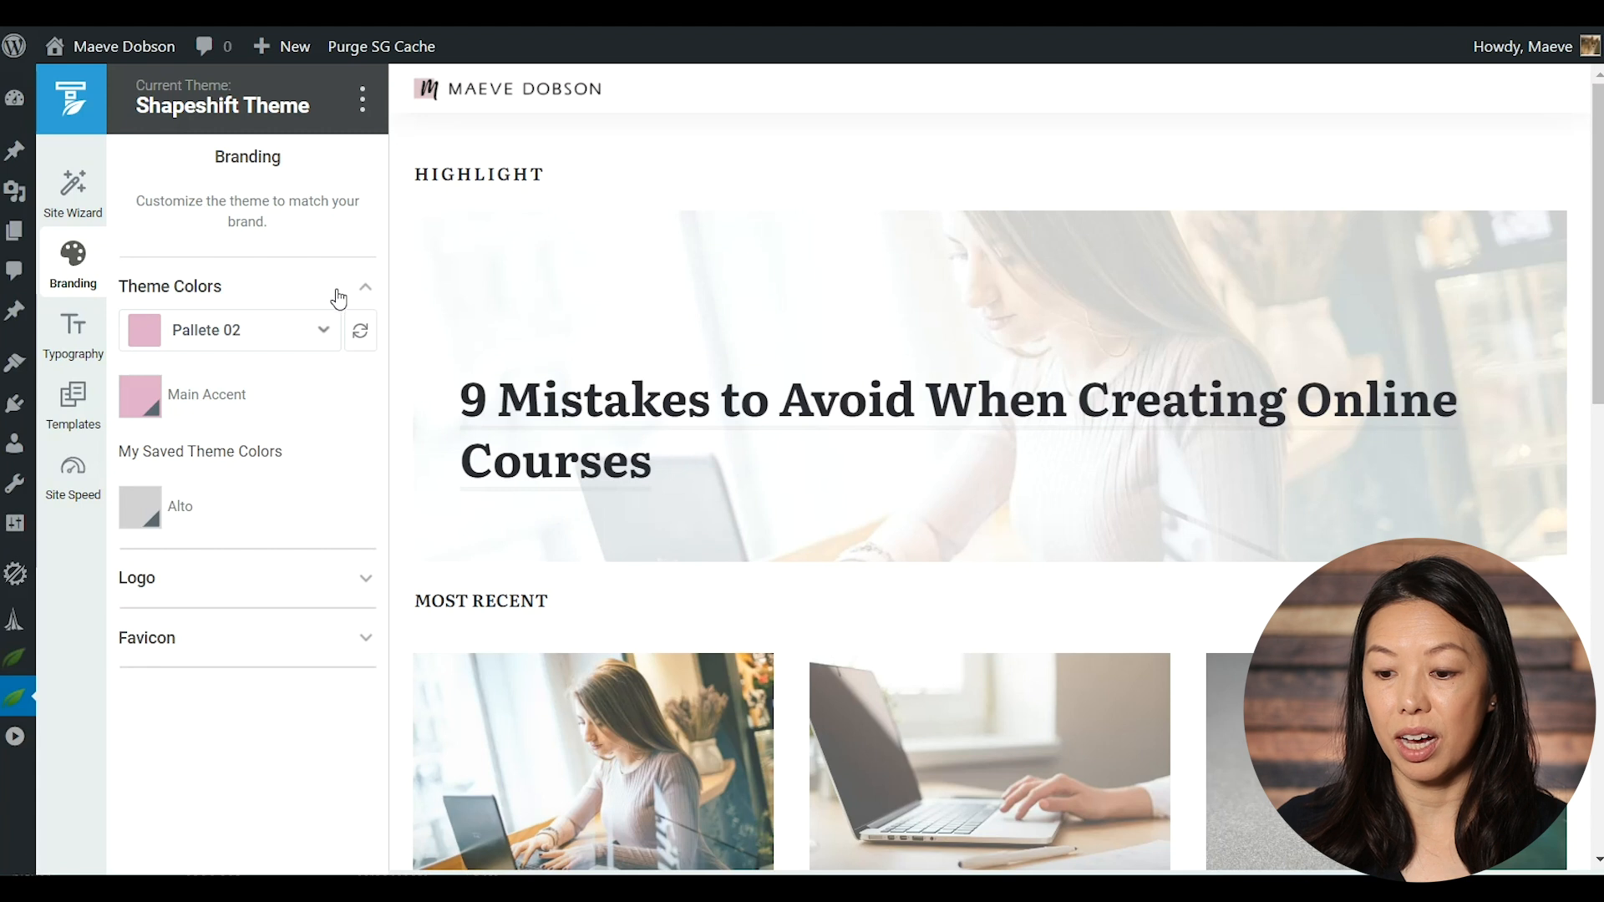
{"action": "left_click", "coordinate": [140, 507]}
{"action": "left_click", "coordinate": [193, 776]}
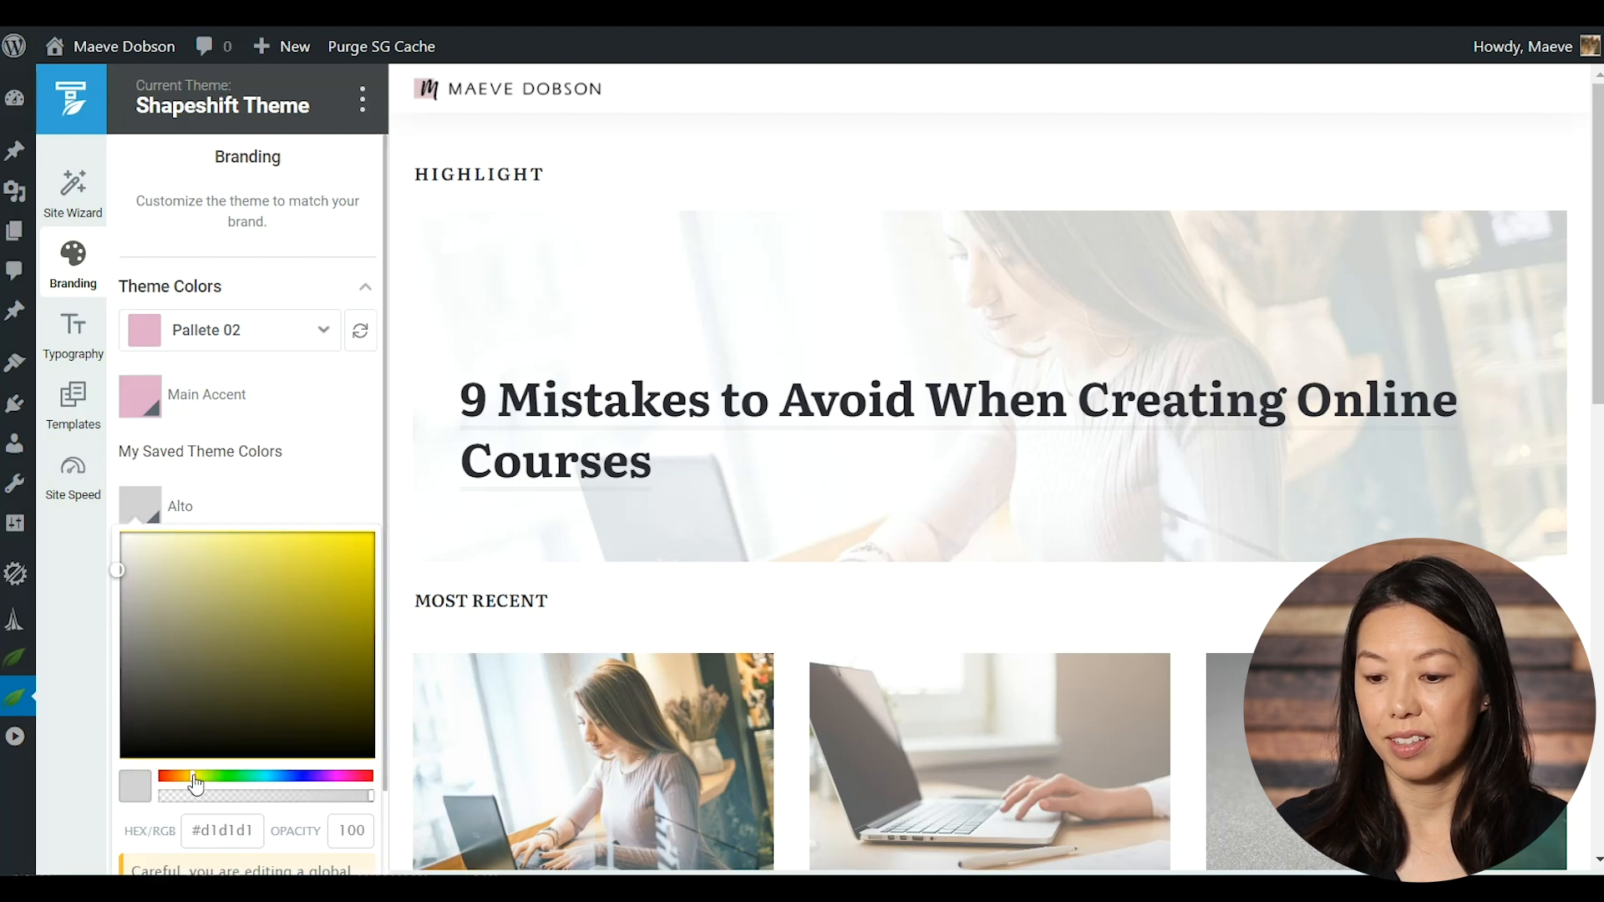
{"action": "left_click", "coordinate": [156, 551]}
{"action": "left_click_drag", "start_coordinate": [157, 553], "coordinate": [163, 557]}
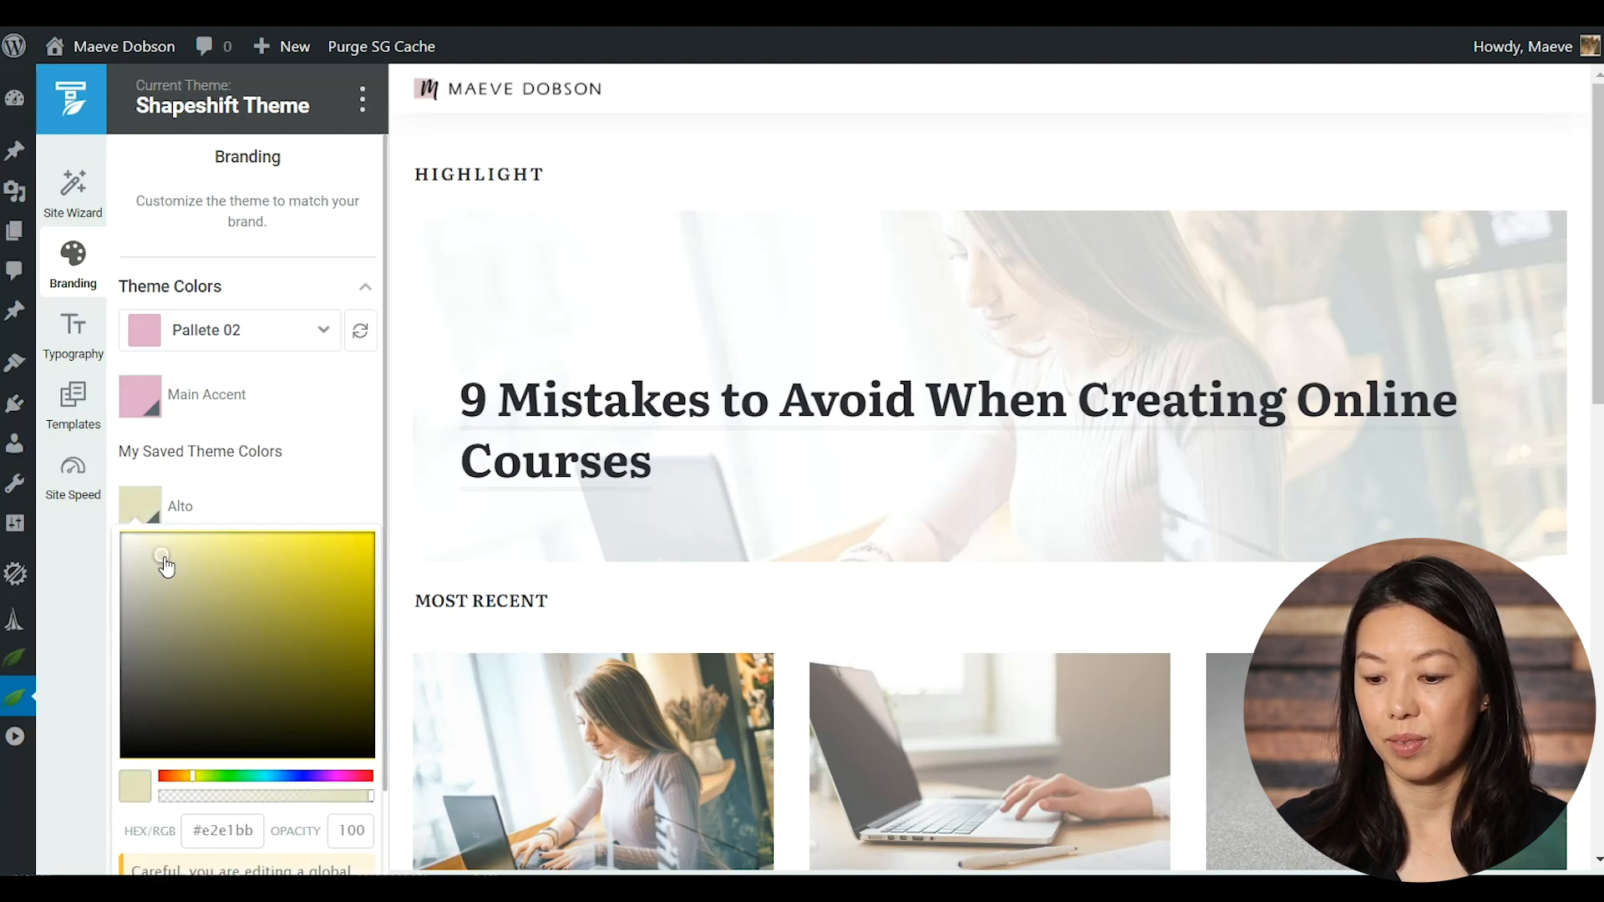
{"action": "scroll", "coordinate": [250, 751], "scroll_direction": "down", "scroll_amount": 2}
{"action": "left_click", "coordinate": [325, 856]}
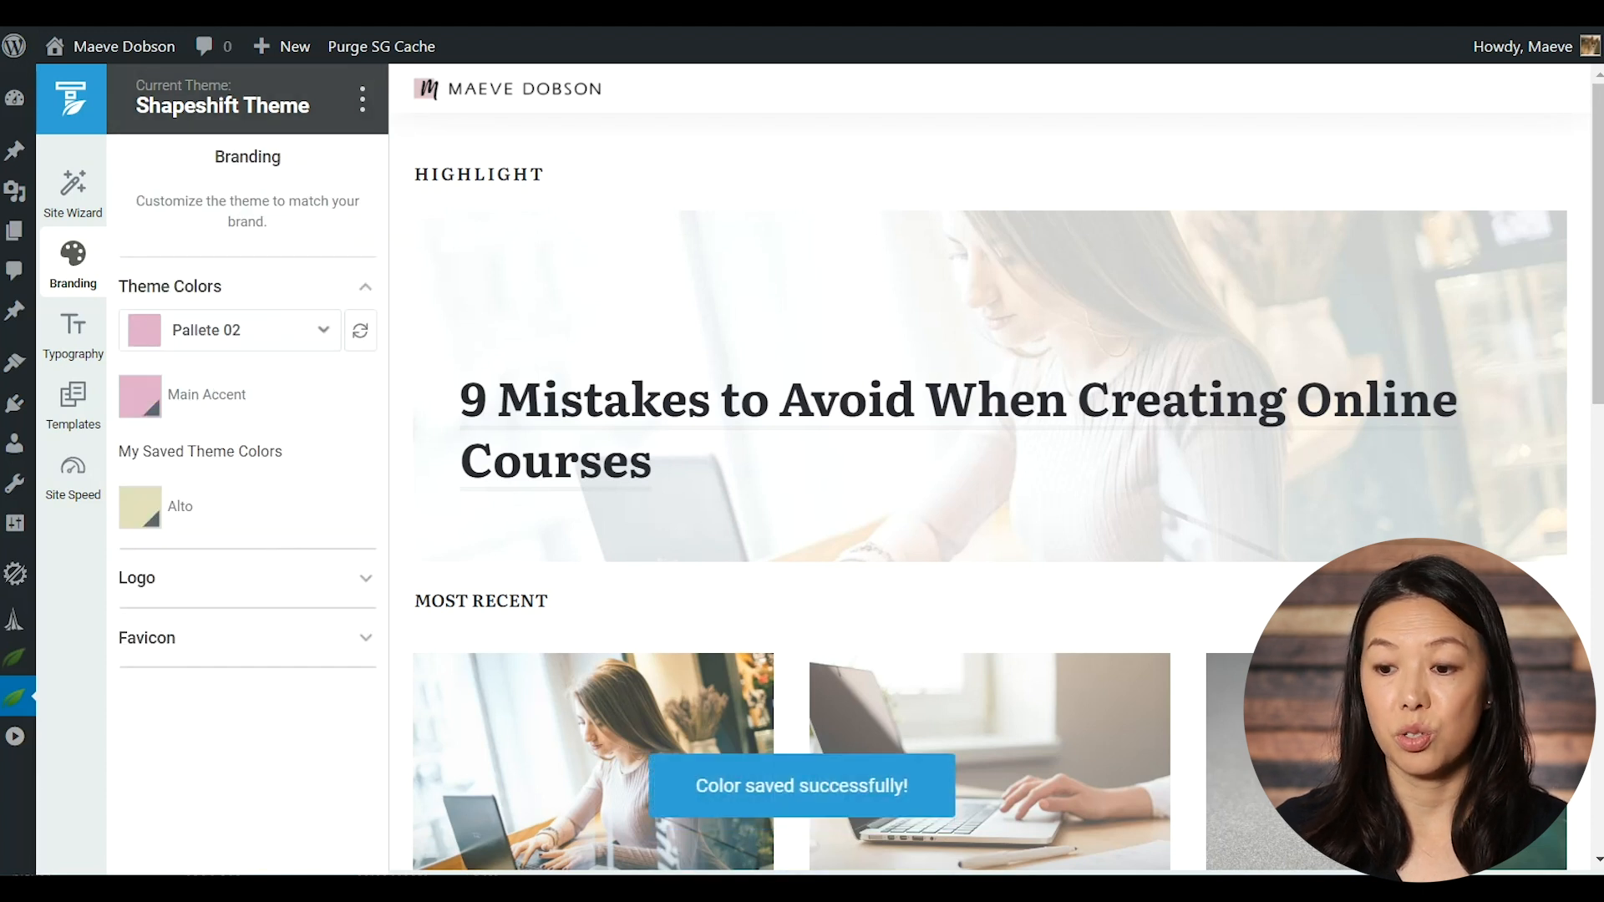
Reload the live About page and check its background up to the page's beginning.
{"action": "left_click", "coordinate": [376, 8]}
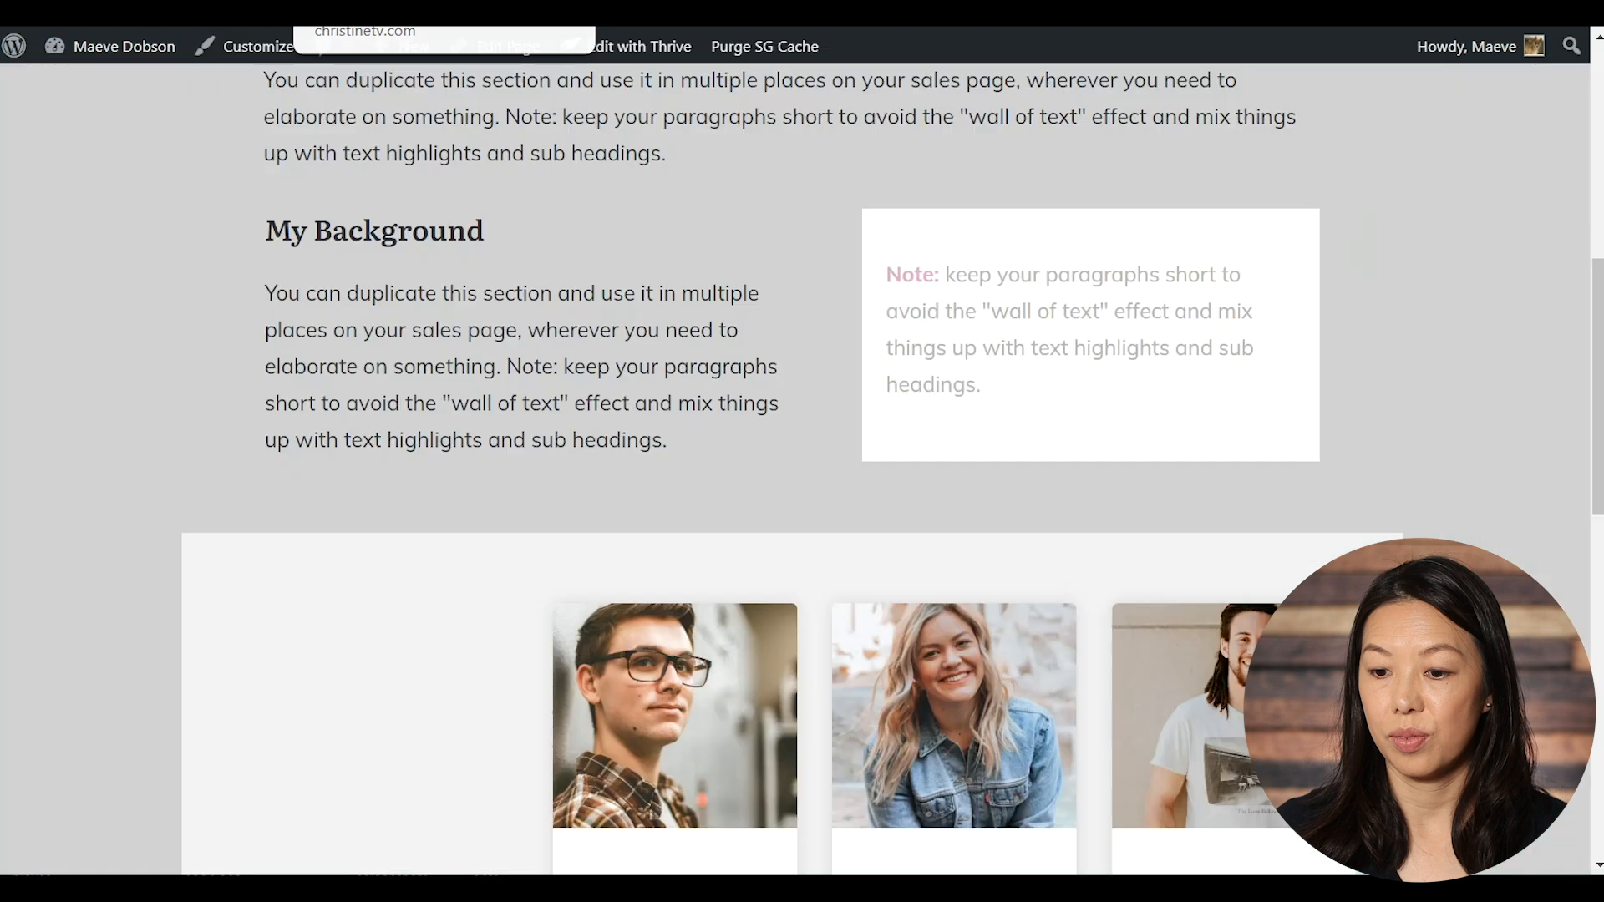
{"action": "key", "text": "F5"}
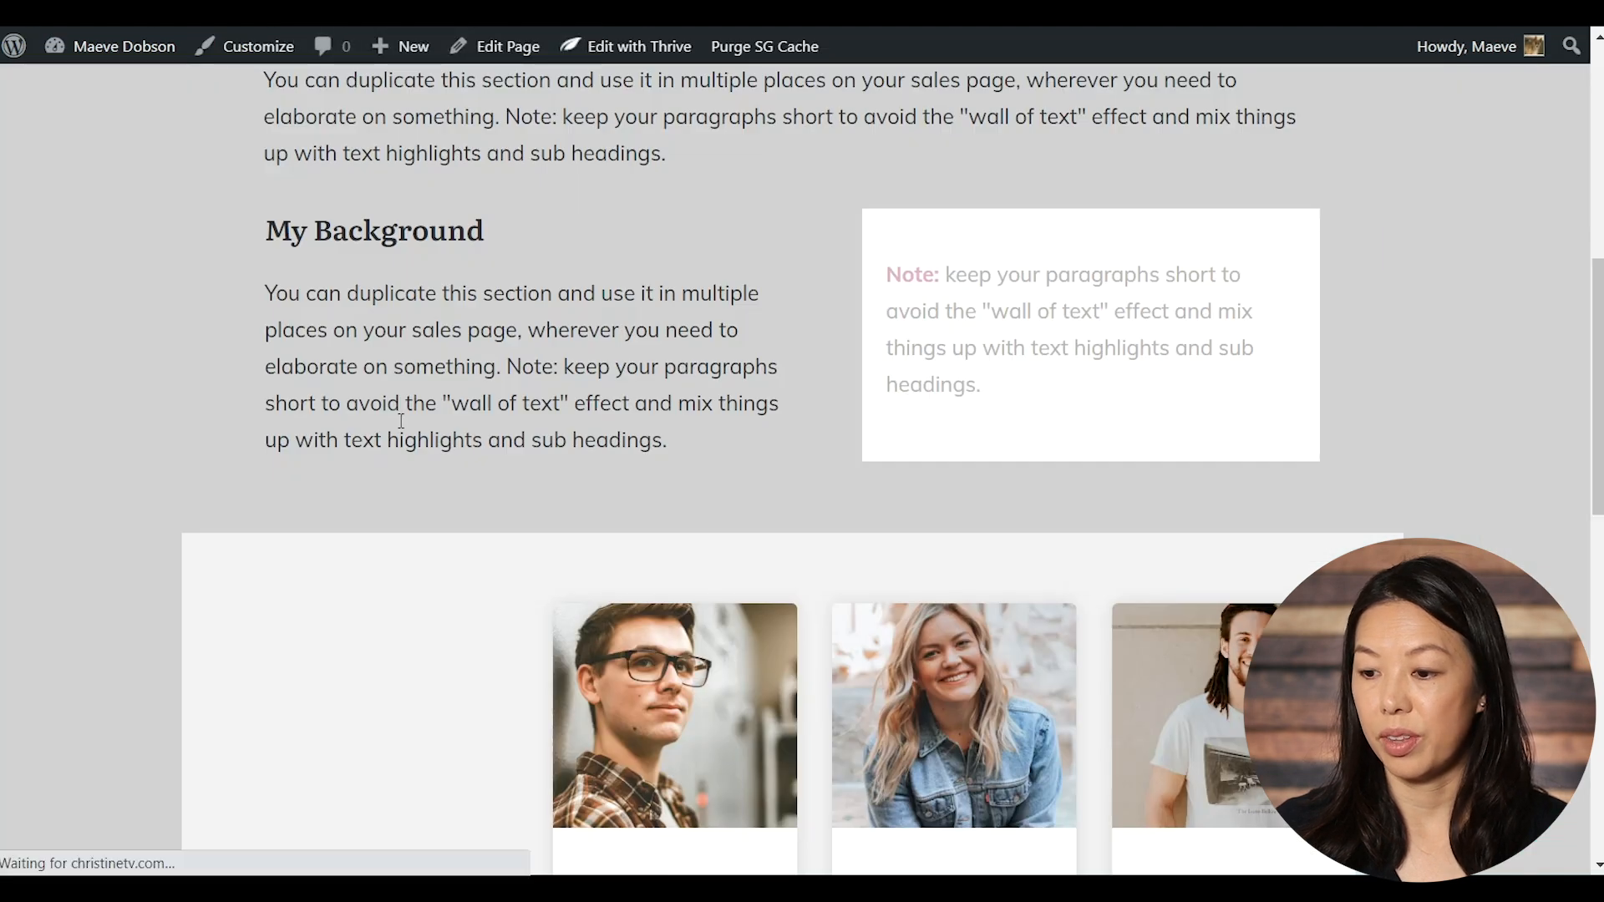
{"action": "scroll", "coordinate": [237, 333], "scroll_direction": "up", "scroll_amount": 5}
{"action": "scroll", "coordinate": [237, 333], "scroll_direction": "up", "scroll_amount": 1}
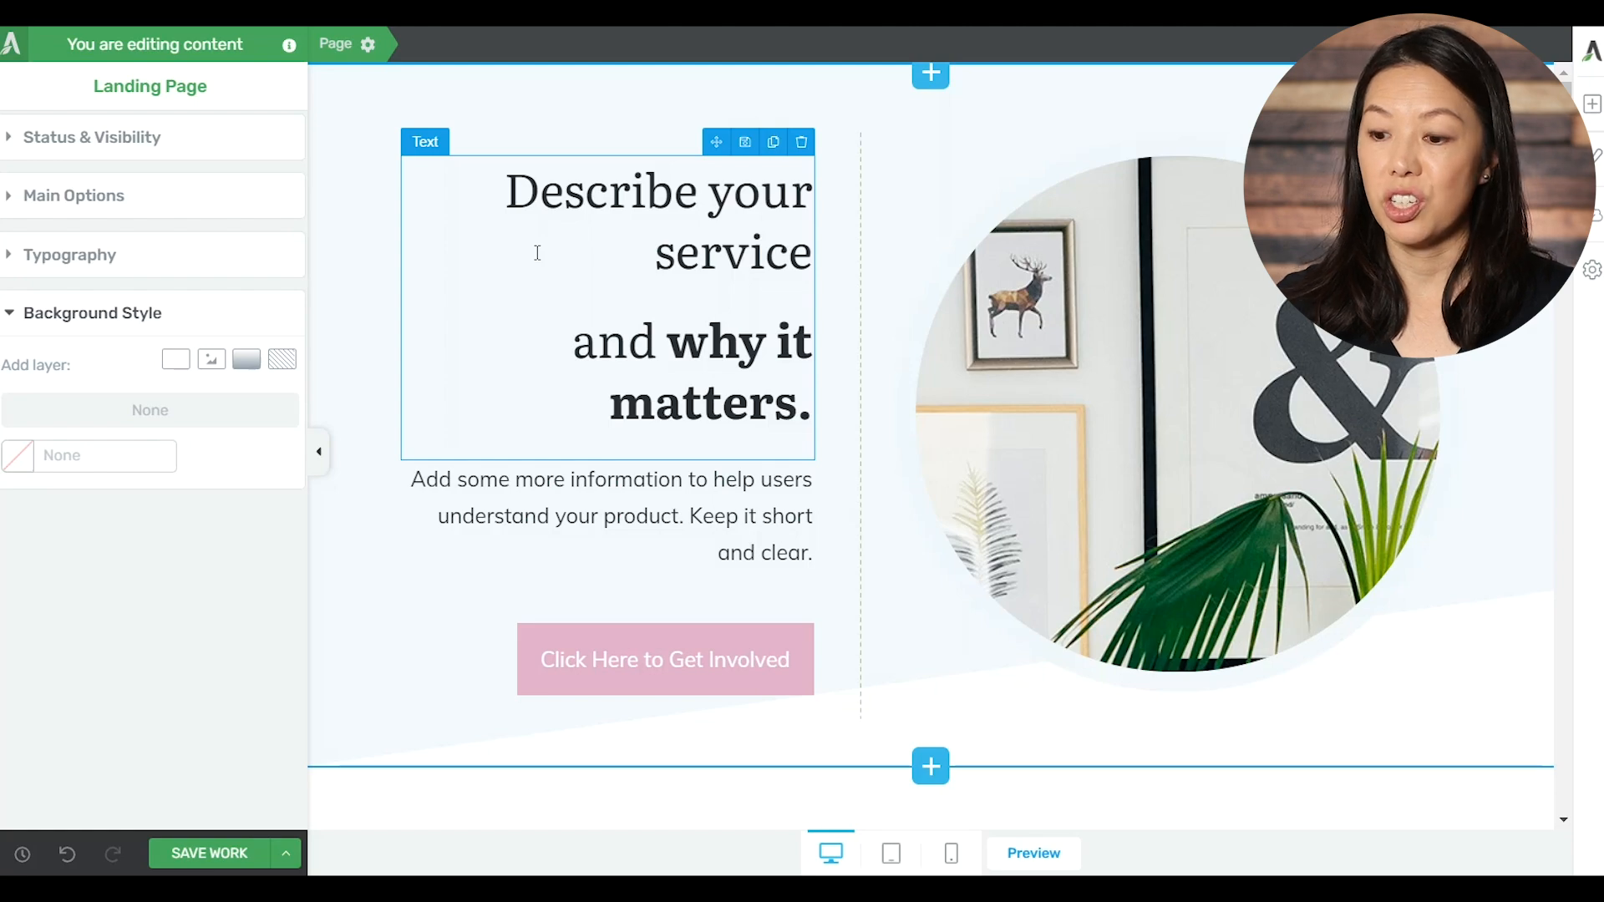
Add a solid color background layer of #c2bebe at 50 opacity to the whole landing page.
{"action": "scroll", "coordinate": [537, 253], "scroll_direction": "down", "scroll_amount": 15}
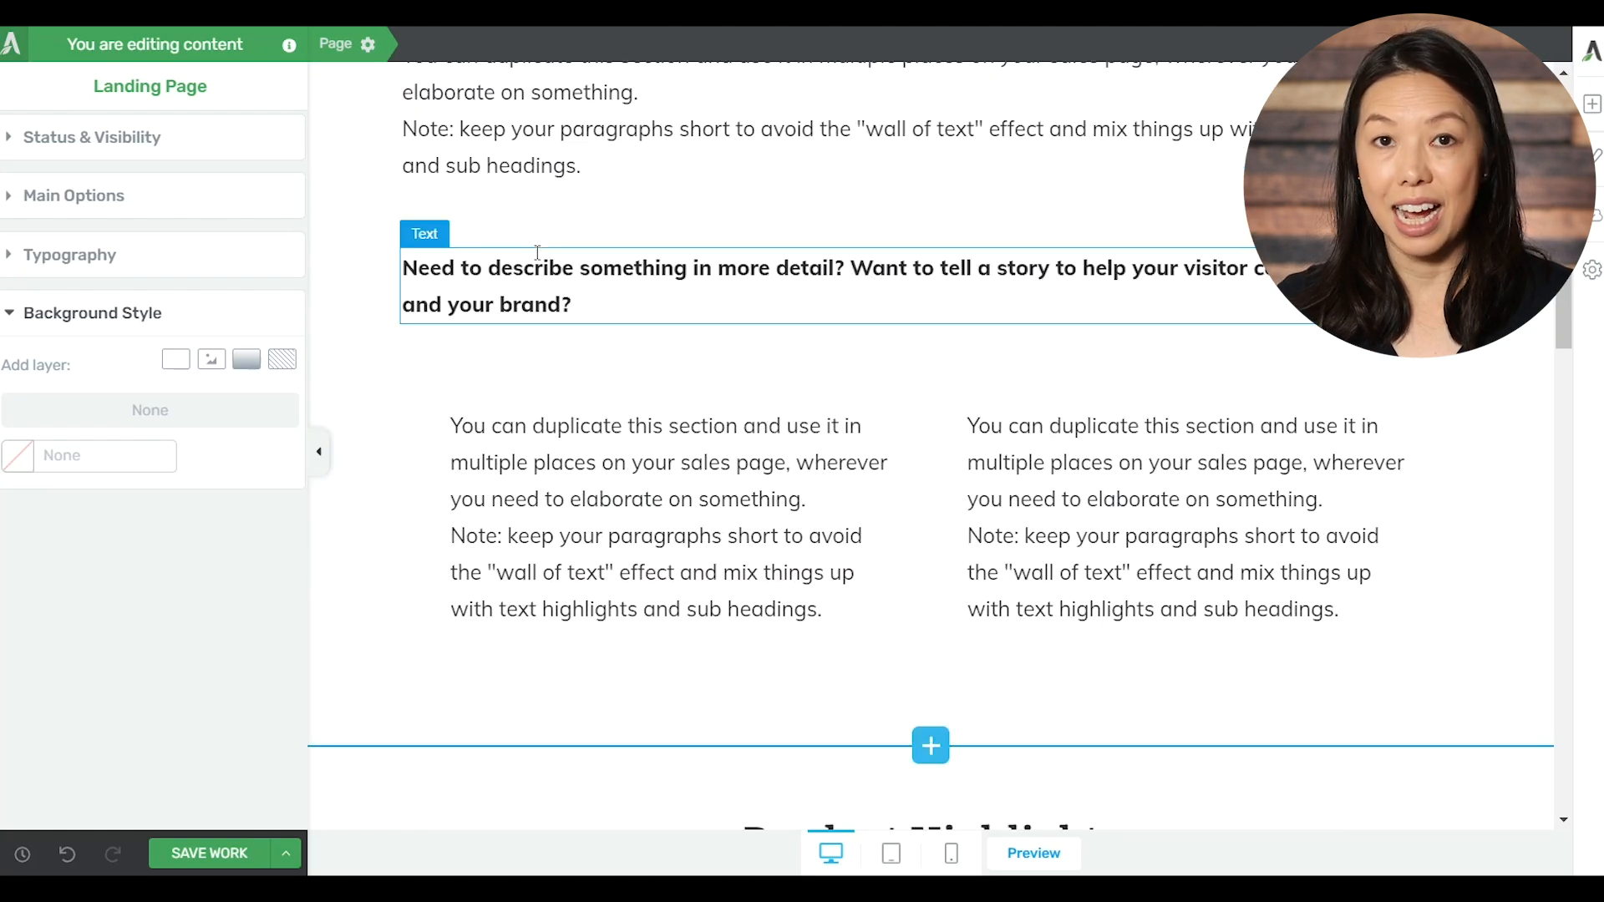
{"action": "scroll", "coordinate": [537, 252], "scroll_direction": "down", "scroll_amount": 15}
{"action": "scroll", "coordinate": [537, 252], "scroll_direction": "up", "scroll_amount": 15}
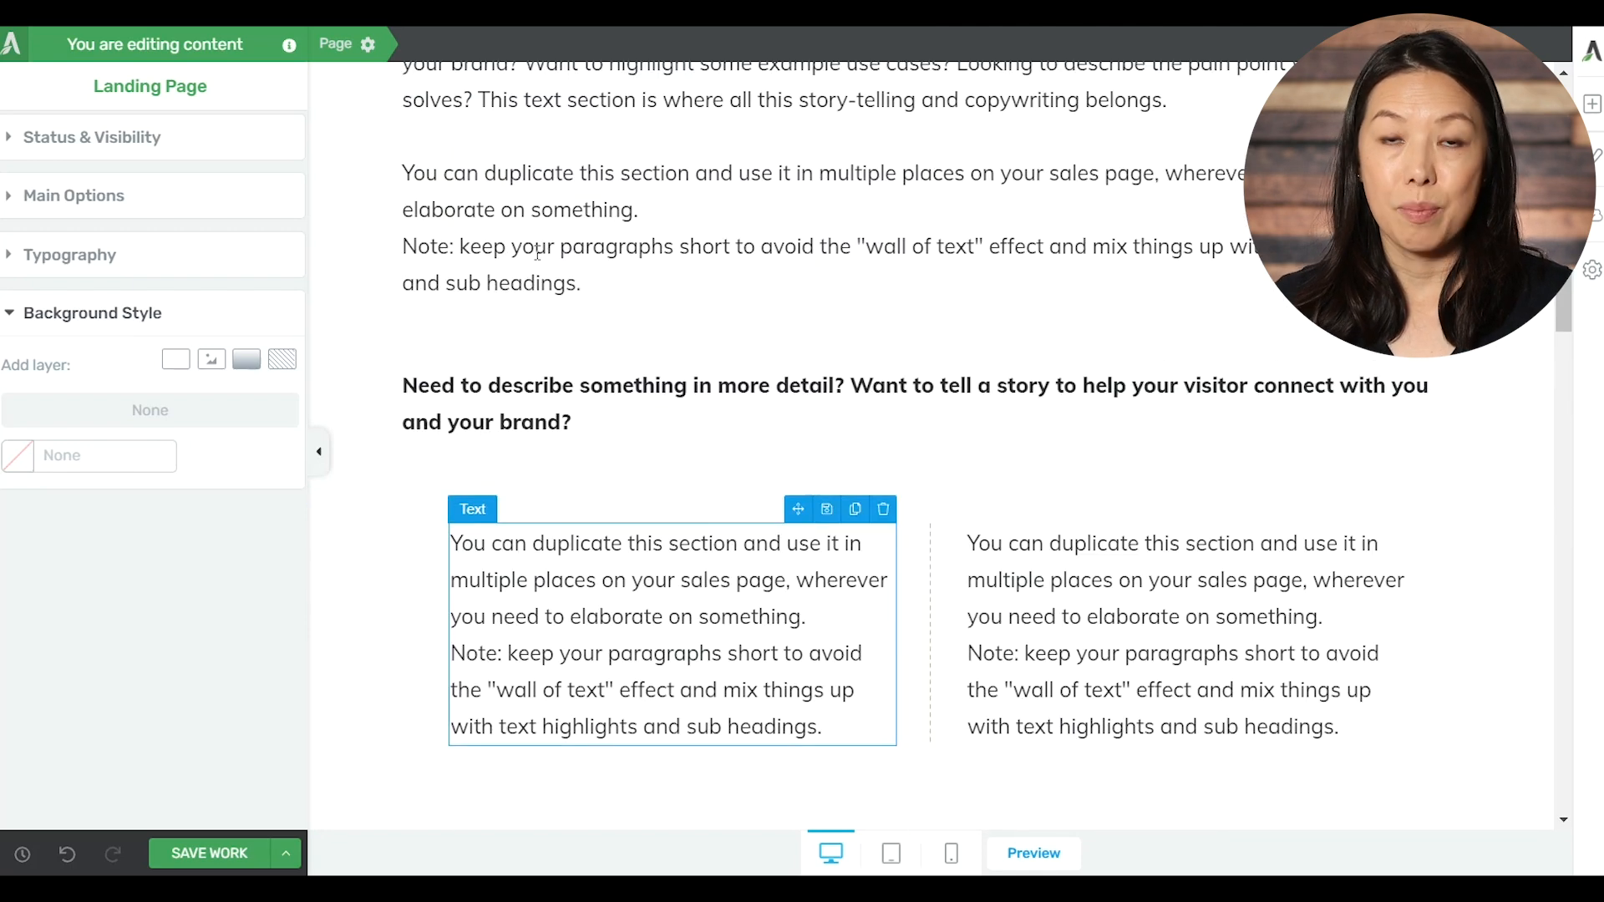
{"action": "scroll", "coordinate": [537, 252], "scroll_direction": "up", "scroll_amount": 10}
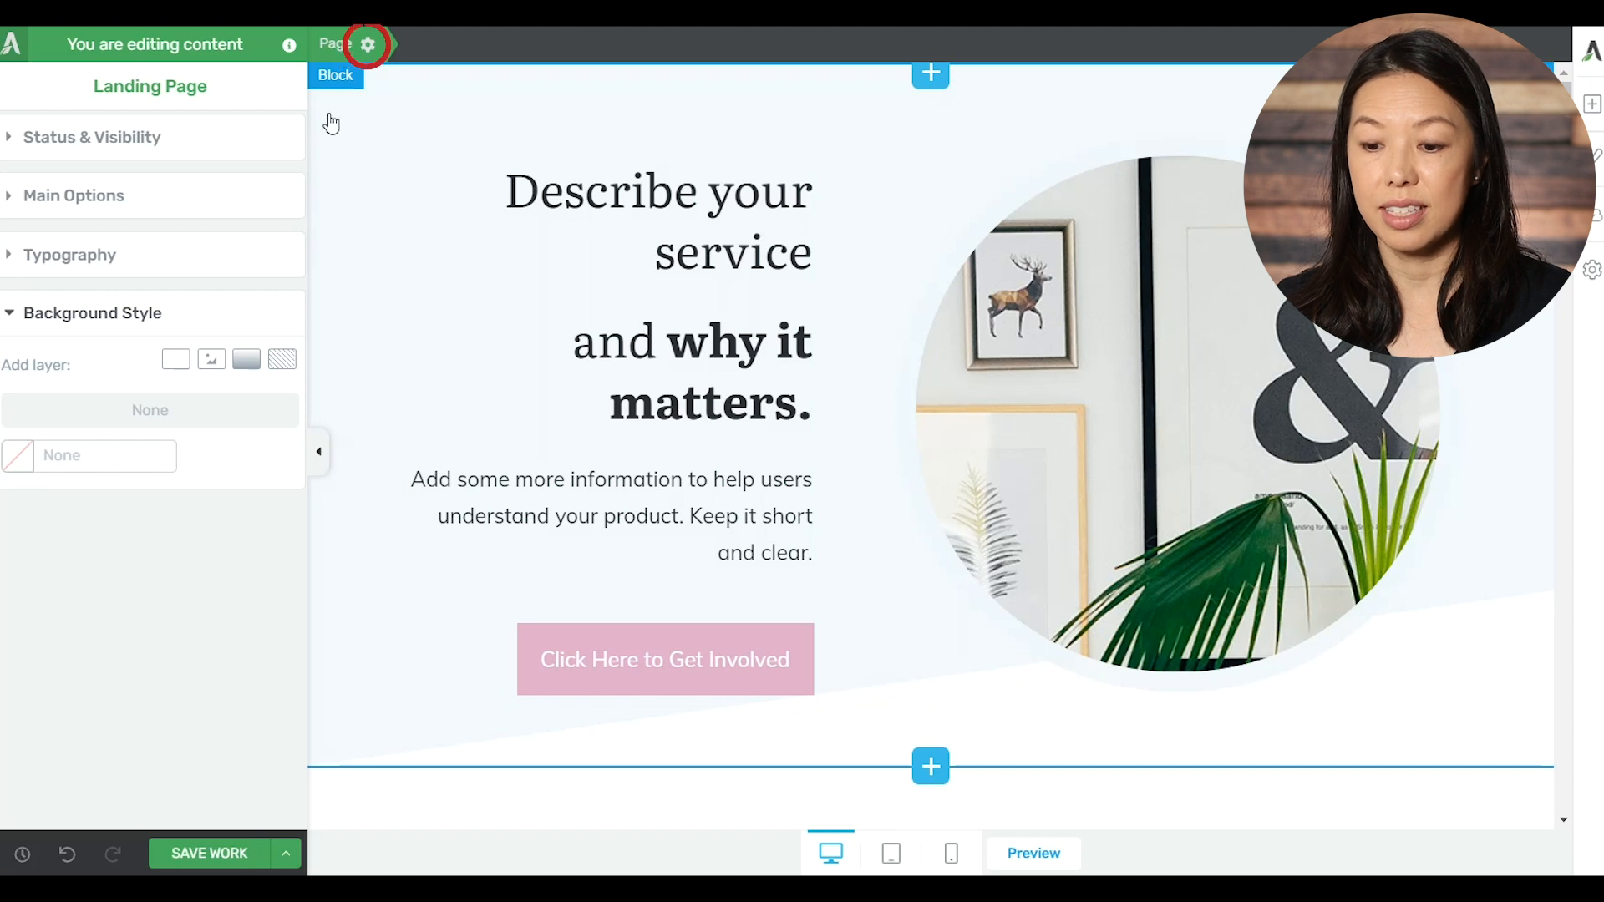
{"action": "double_click", "coordinate": [165, 318]}
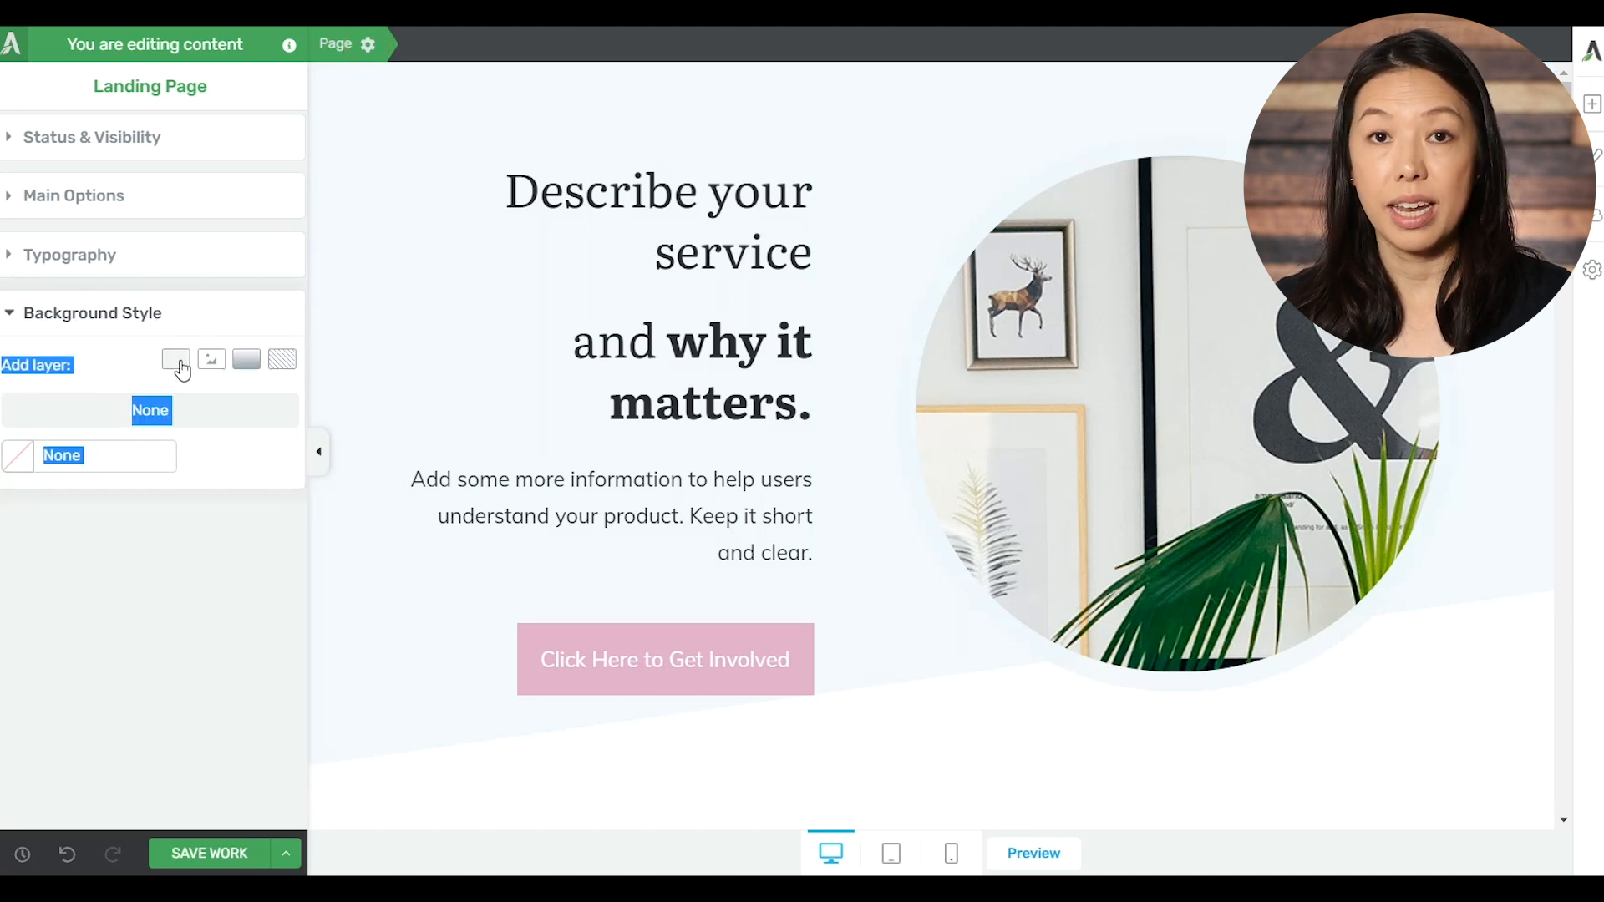
{"action": "left_click", "coordinate": [183, 370]}
{"action": "left_click_drag", "start_coordinate": [89, 389], "coordinate": [23, 393]}
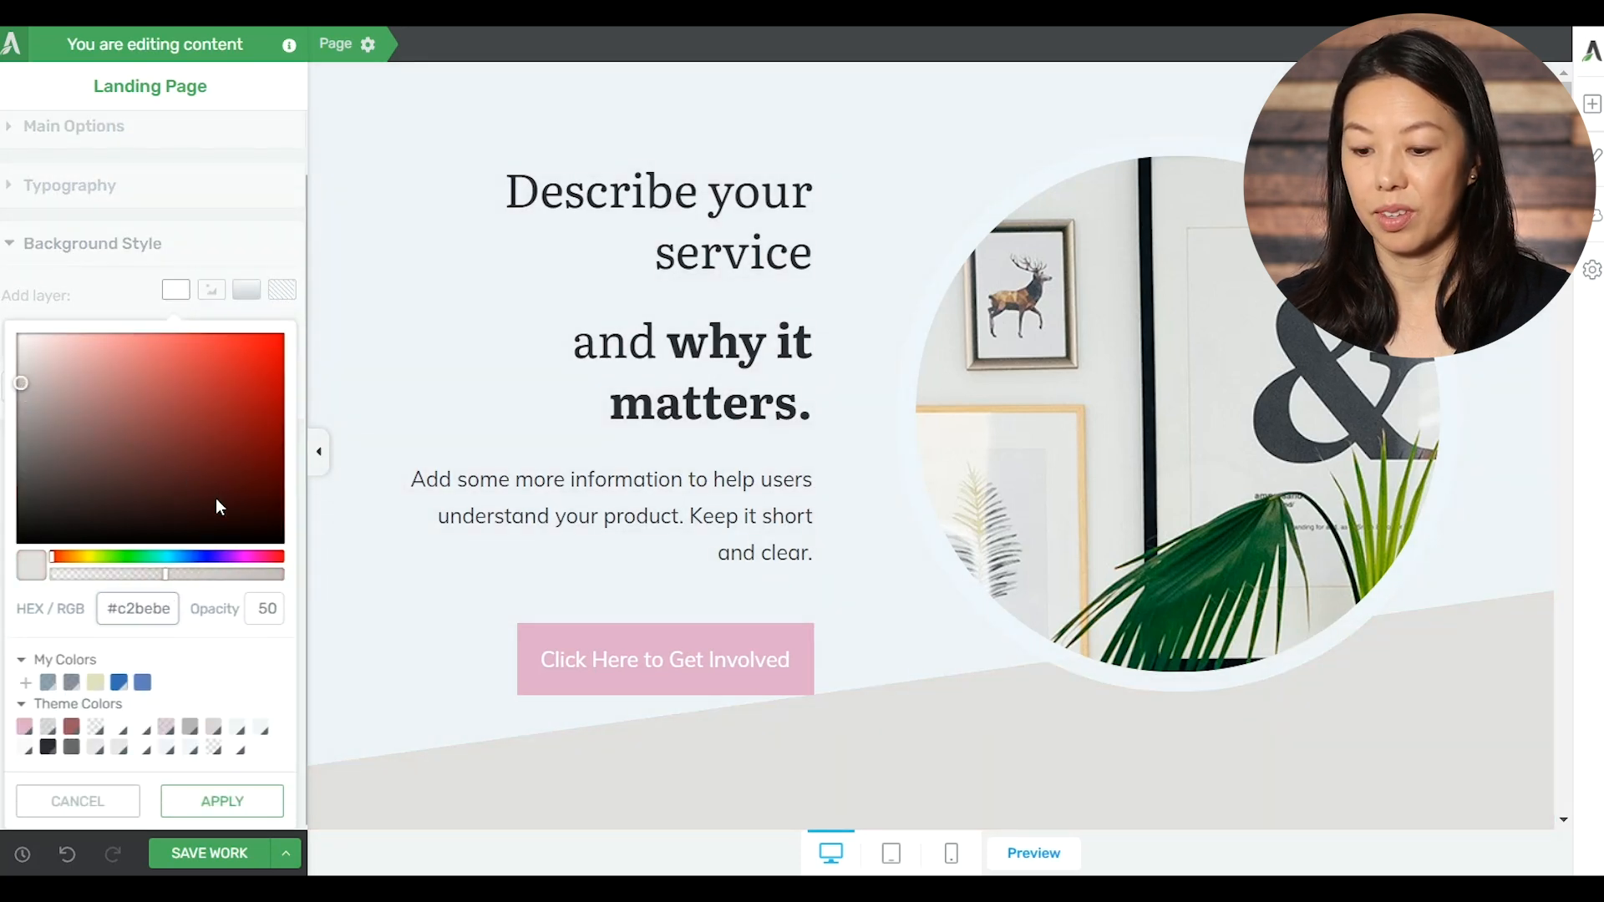
{"action": "left_click", "coordinate": [204, 798]}
Review the background color across the landing page's sections, from the text blocks to the testimonials and product highlights.
{"action": "scroll", "coordinate": [563, 500], "scroll_direction": "down", "scroll_amount": 12}
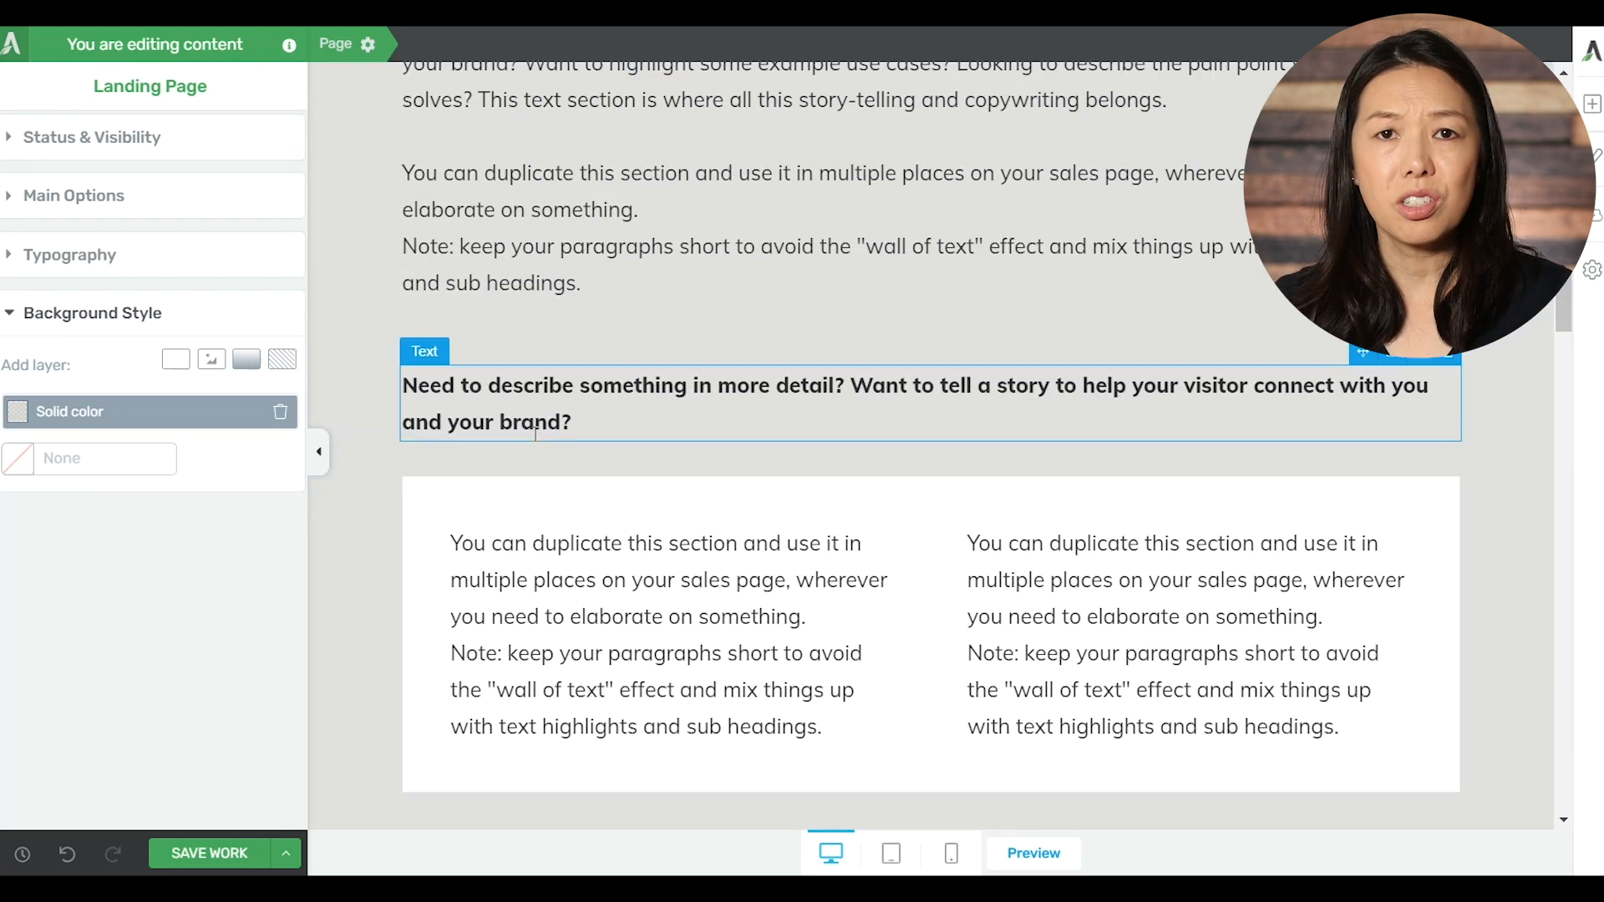
{"action": "scroll", "coordinate": [535, 413], "scroll_direction": "down", "scroll_amount": 5}
{"action": "scroll", "coordinate": [536, 414], "scroll_direction": "down", "scroll_amount": 10}
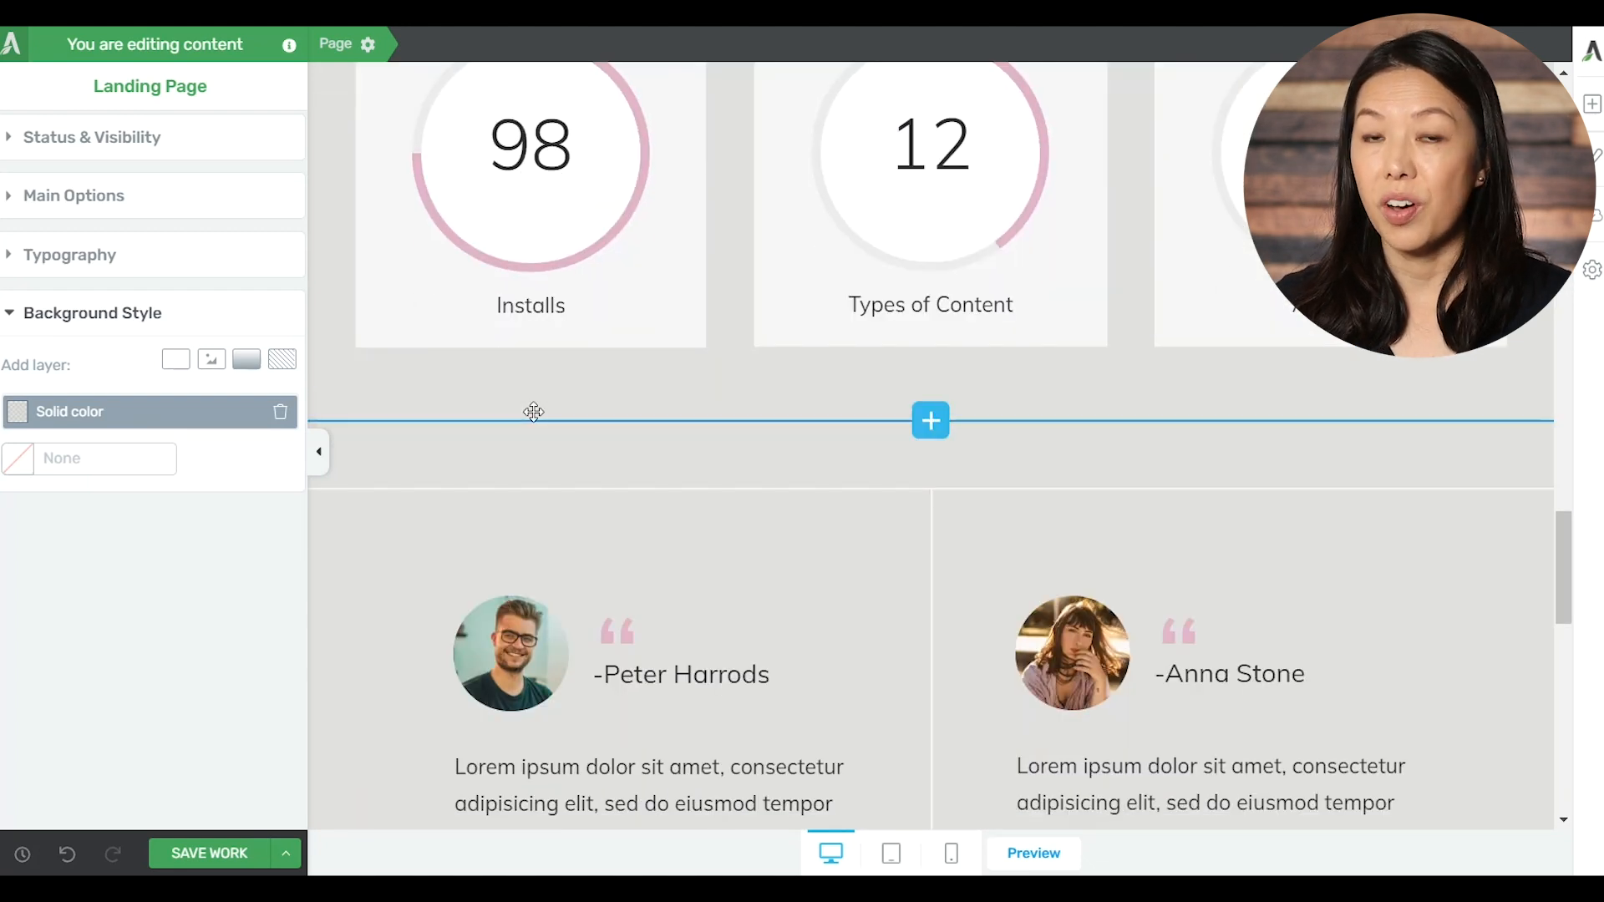
{"action": "scroll", "coordinate": [534, 411], "scroll_direction": "down", "scroll_amount": 5}
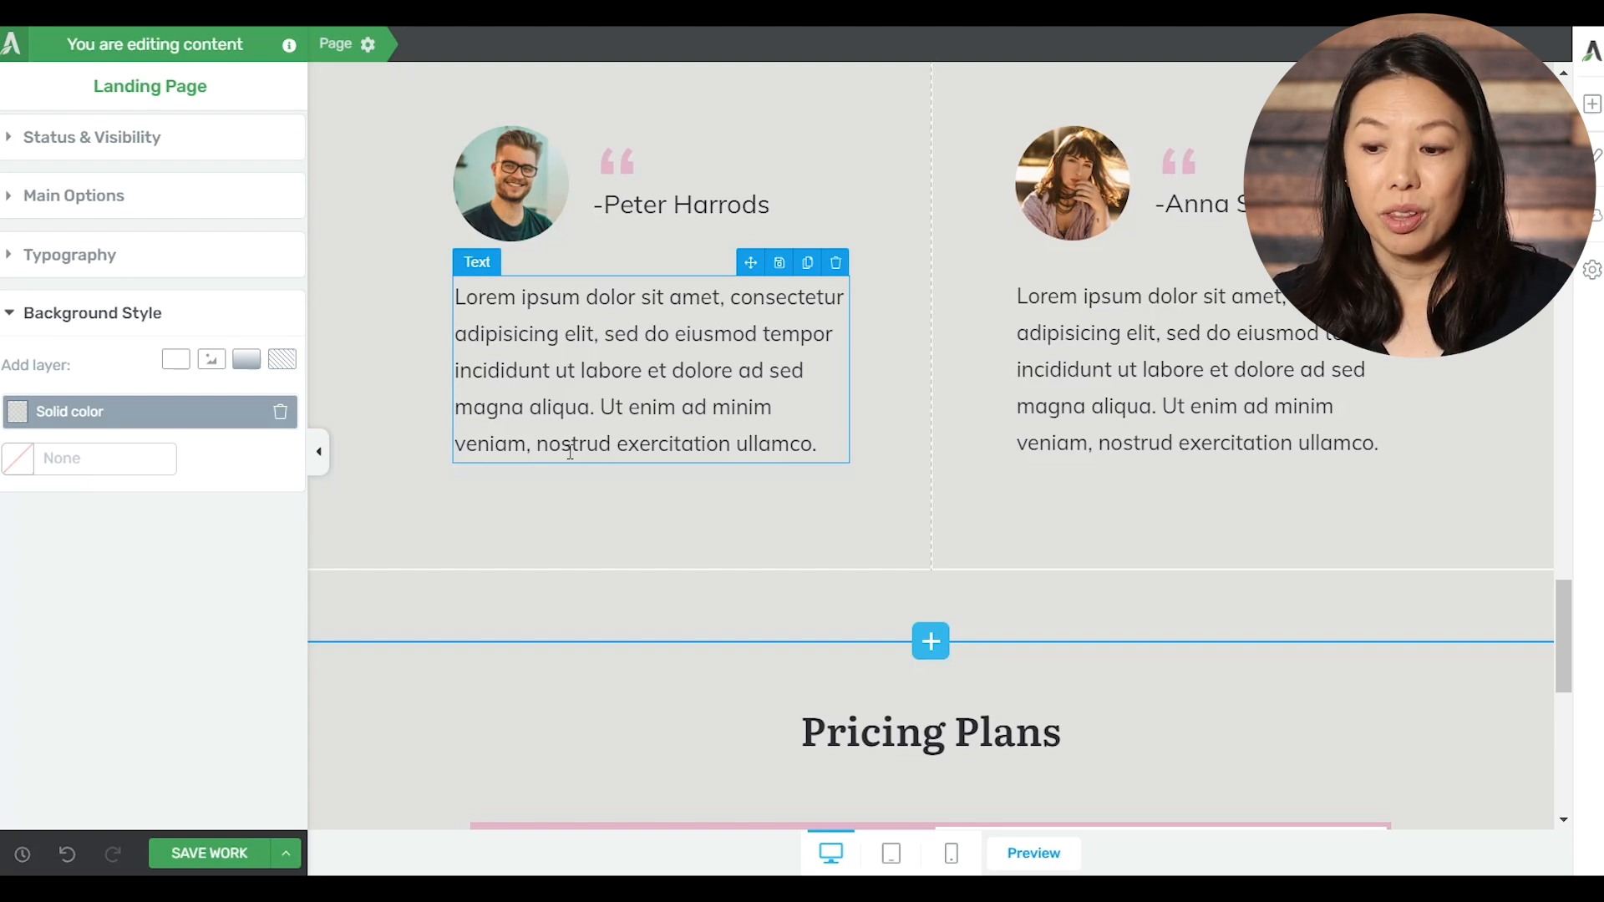
{"action": "scroll", "coordinate": [658, 421], "scroll_direction": "up", "scroll_amount": 10}
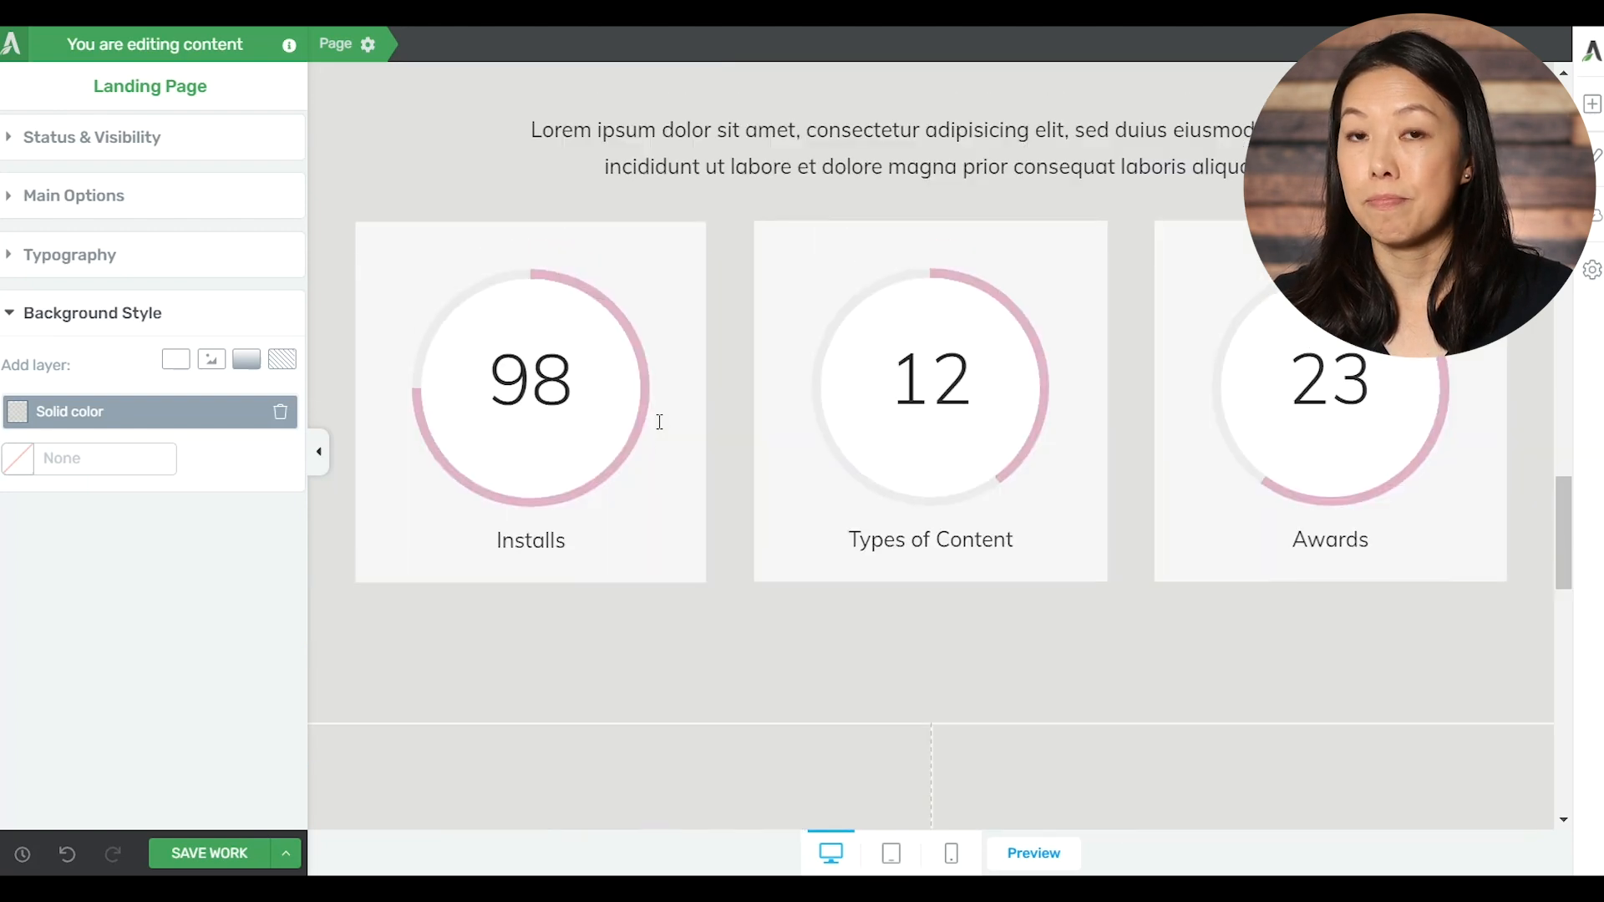
{"action": "scroll", "coordinate": [657, 420], "scroll_direction": "up", "scroll_amount": 7}
{"action": "scroll", "coordinate": [655, 418], "scroll_direction": "down", "scroll_amount": 3}
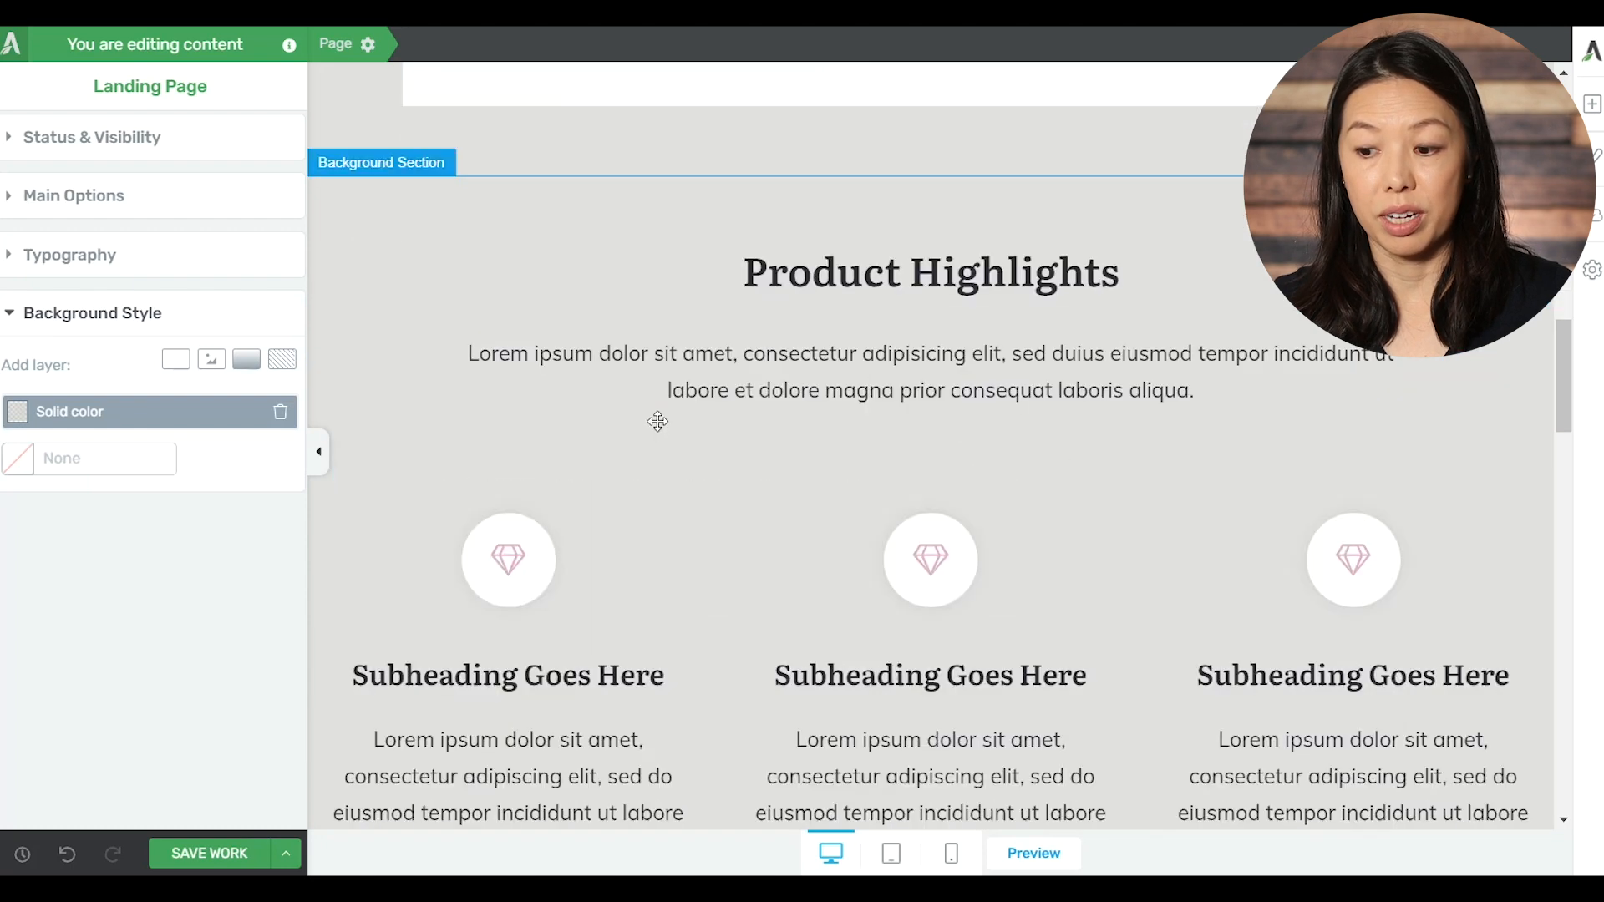
Add a solid color background layer of #1d3565 at 50 opacity to the Product Highlights background section.
{"action": "left_click", "coordinate": [640, 209]}
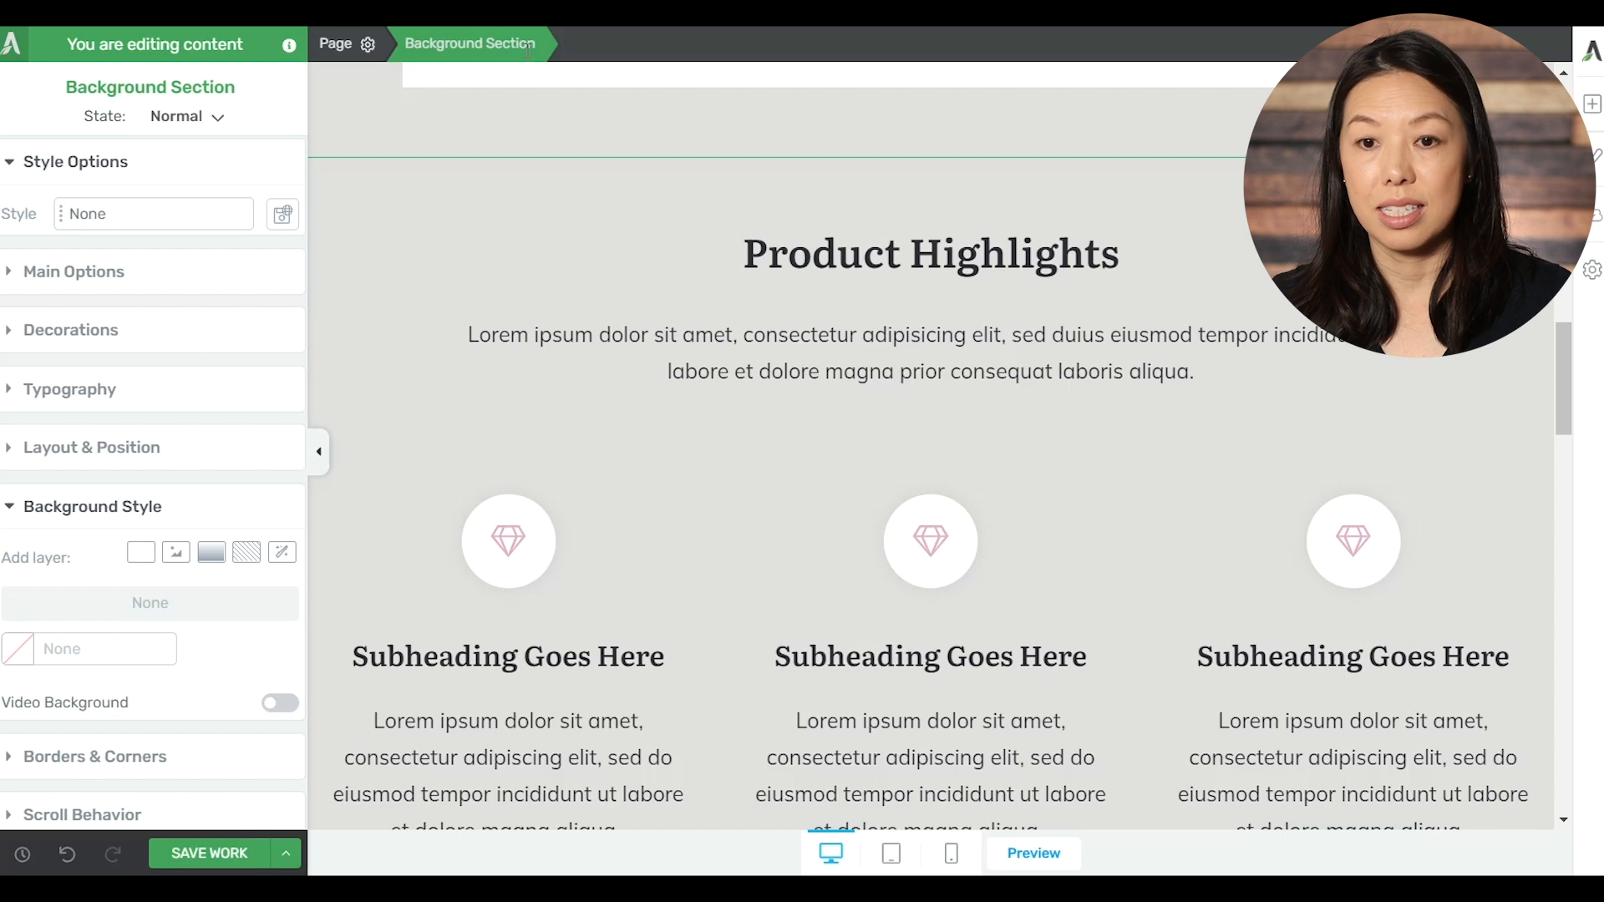
{"action": "left_click", "coordinate": [180, 510]}
{"action": "left_click", "coordinate": [180, 512]}
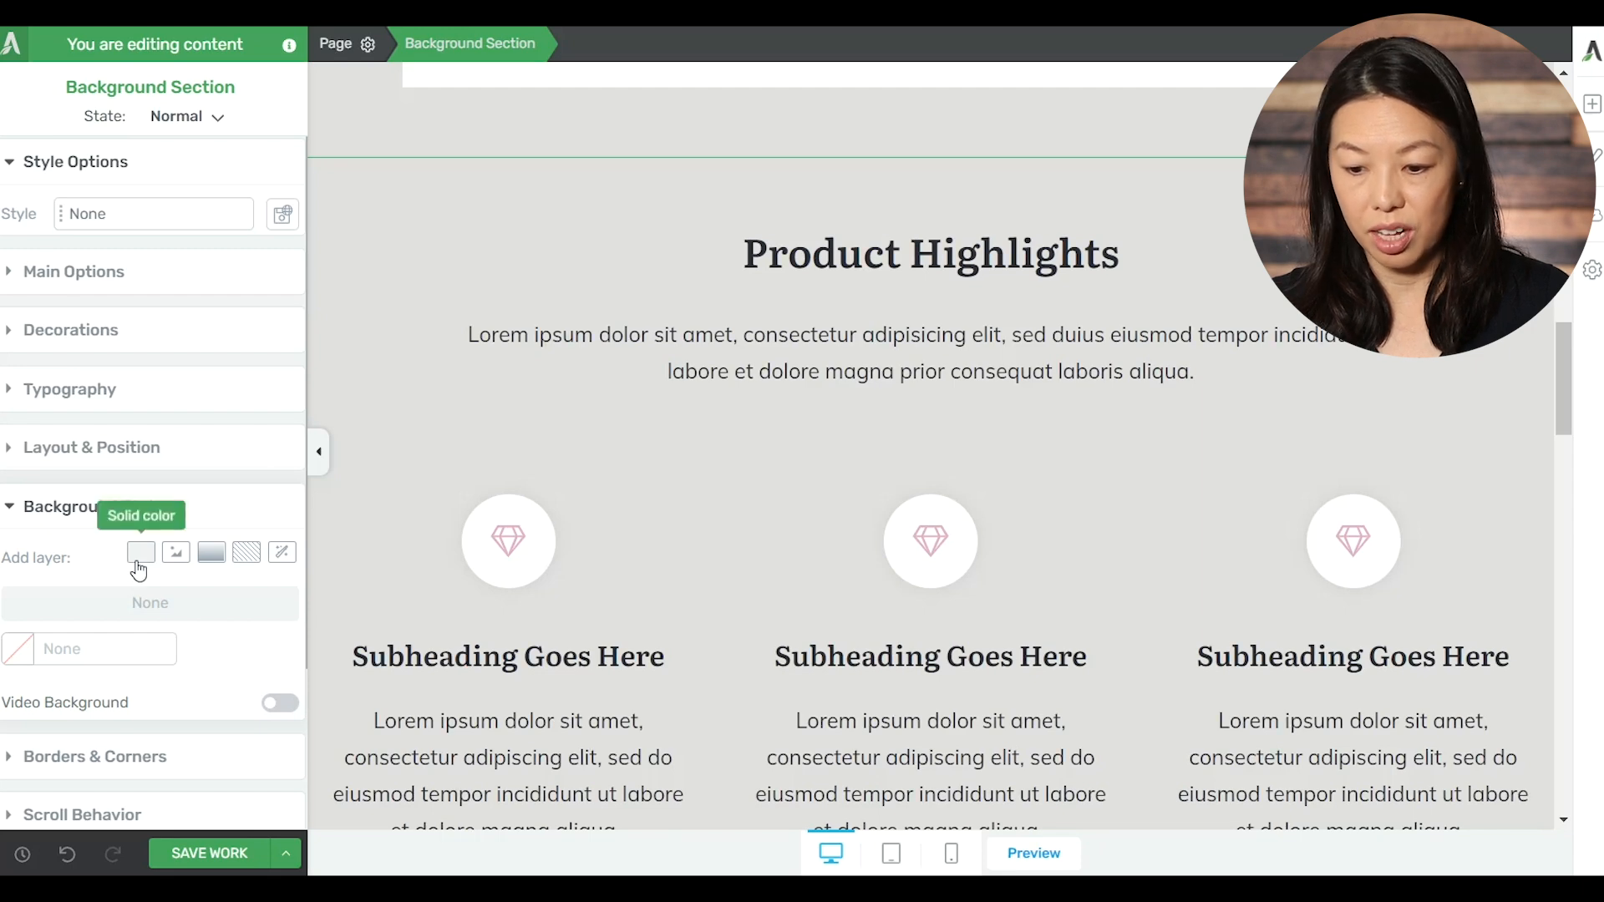
{"action": "left_click", "coordinate": [139, 571]}
{"action": "left_click", "coordinate": [193, 478]}
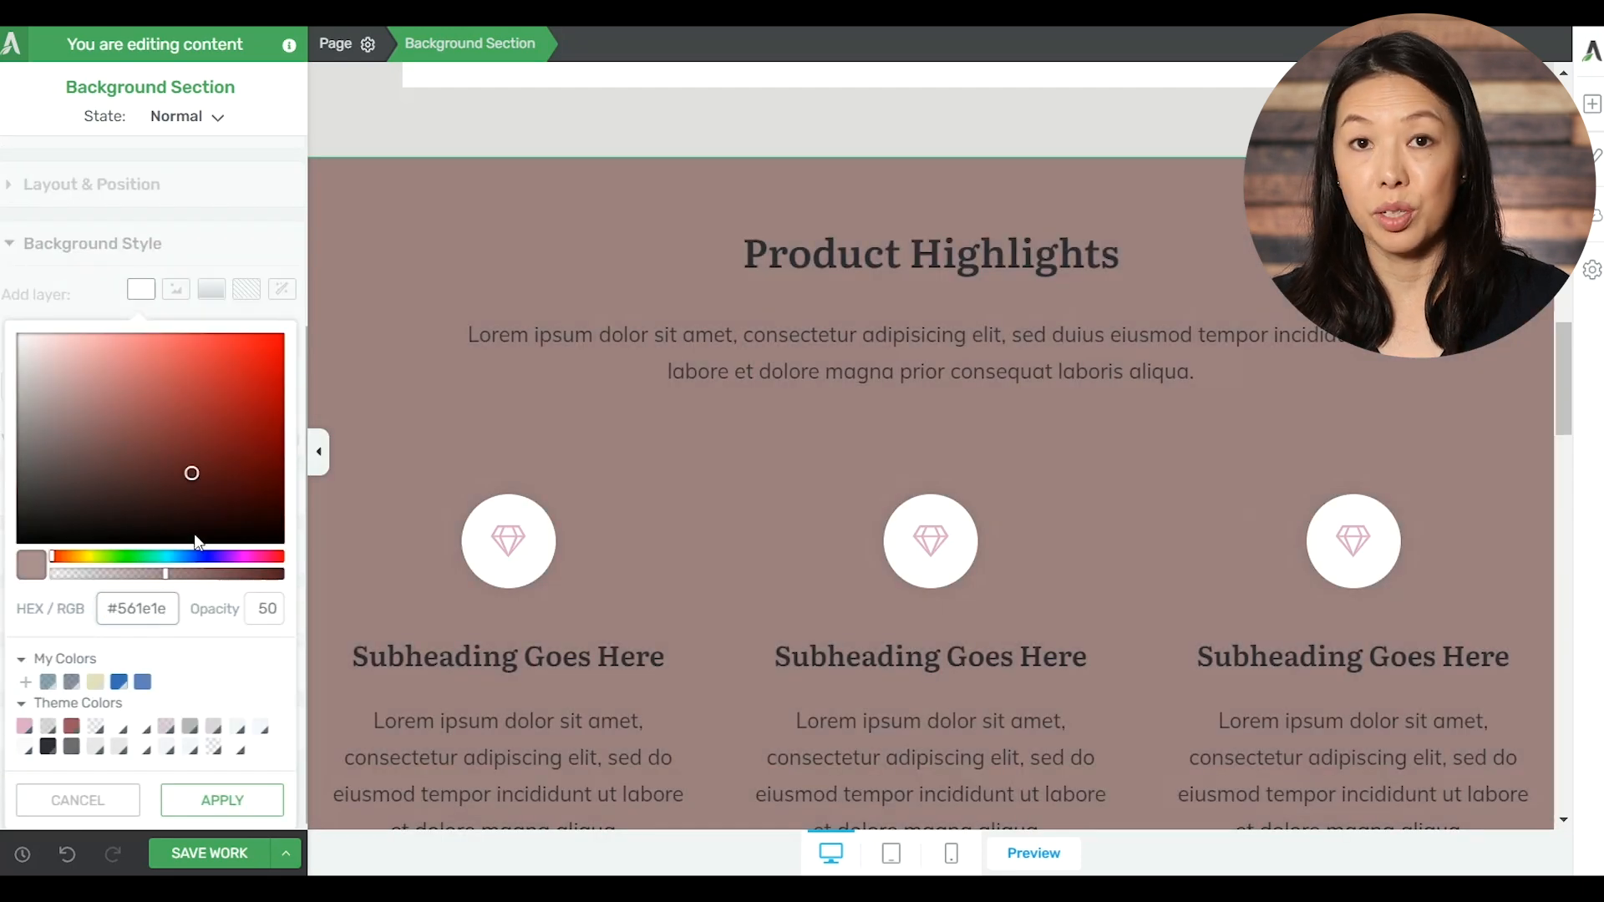
{"action": "left_click_drag", "start_coordinate": [201, 485], "coordinate": [208, 462]}
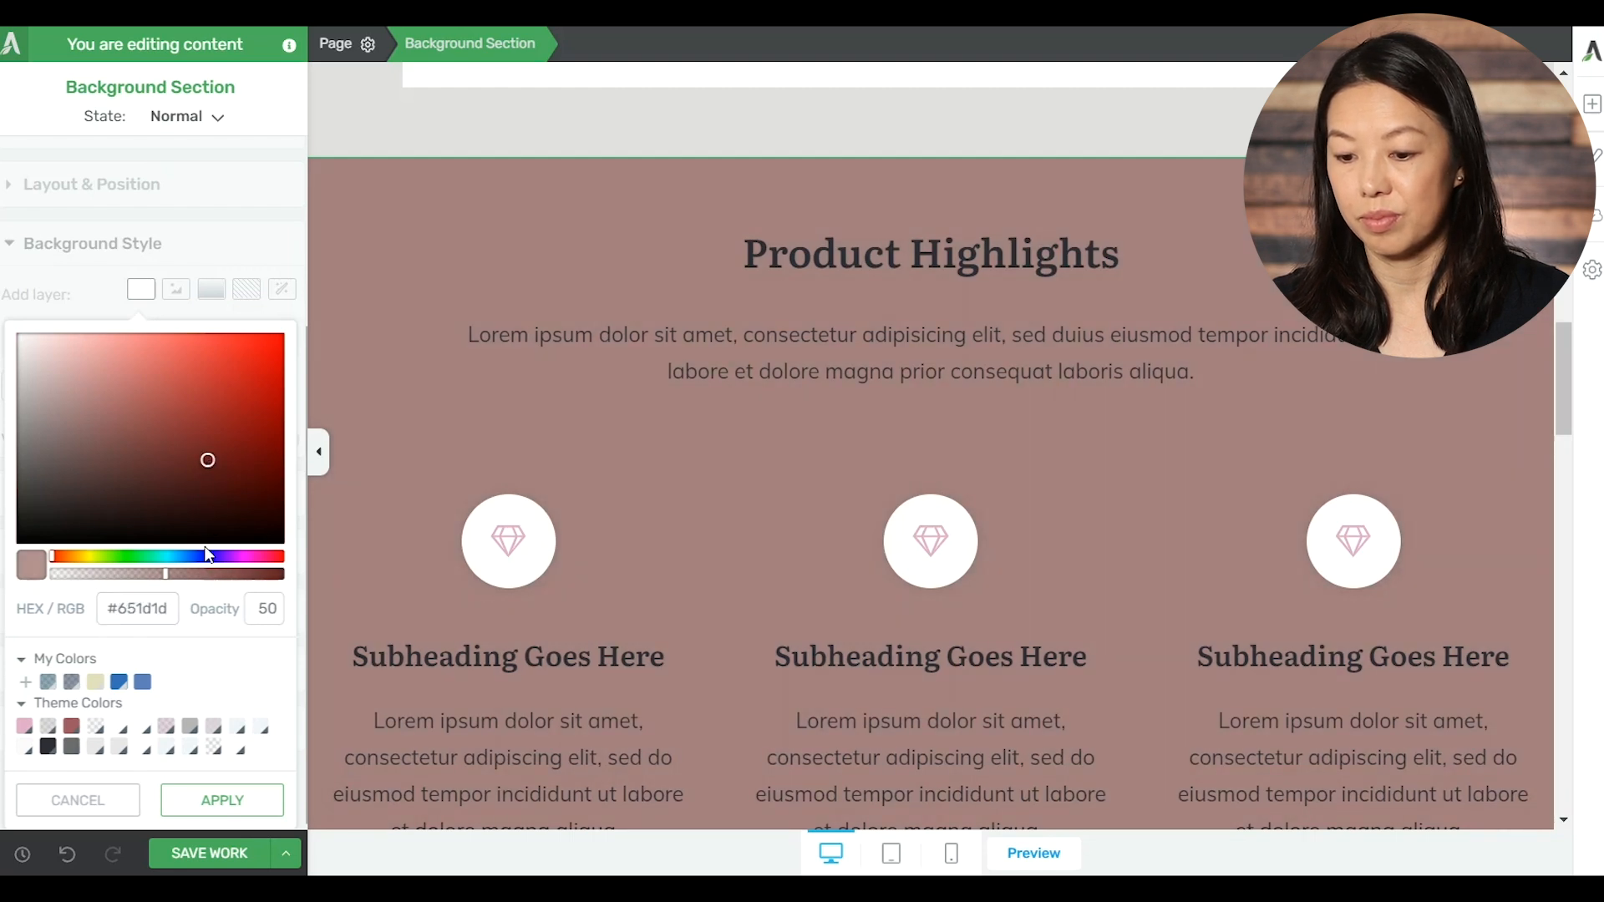
{"action": "left_click_drag", "start_coordinate": [209, 557], "coordinate": [194, 560]}
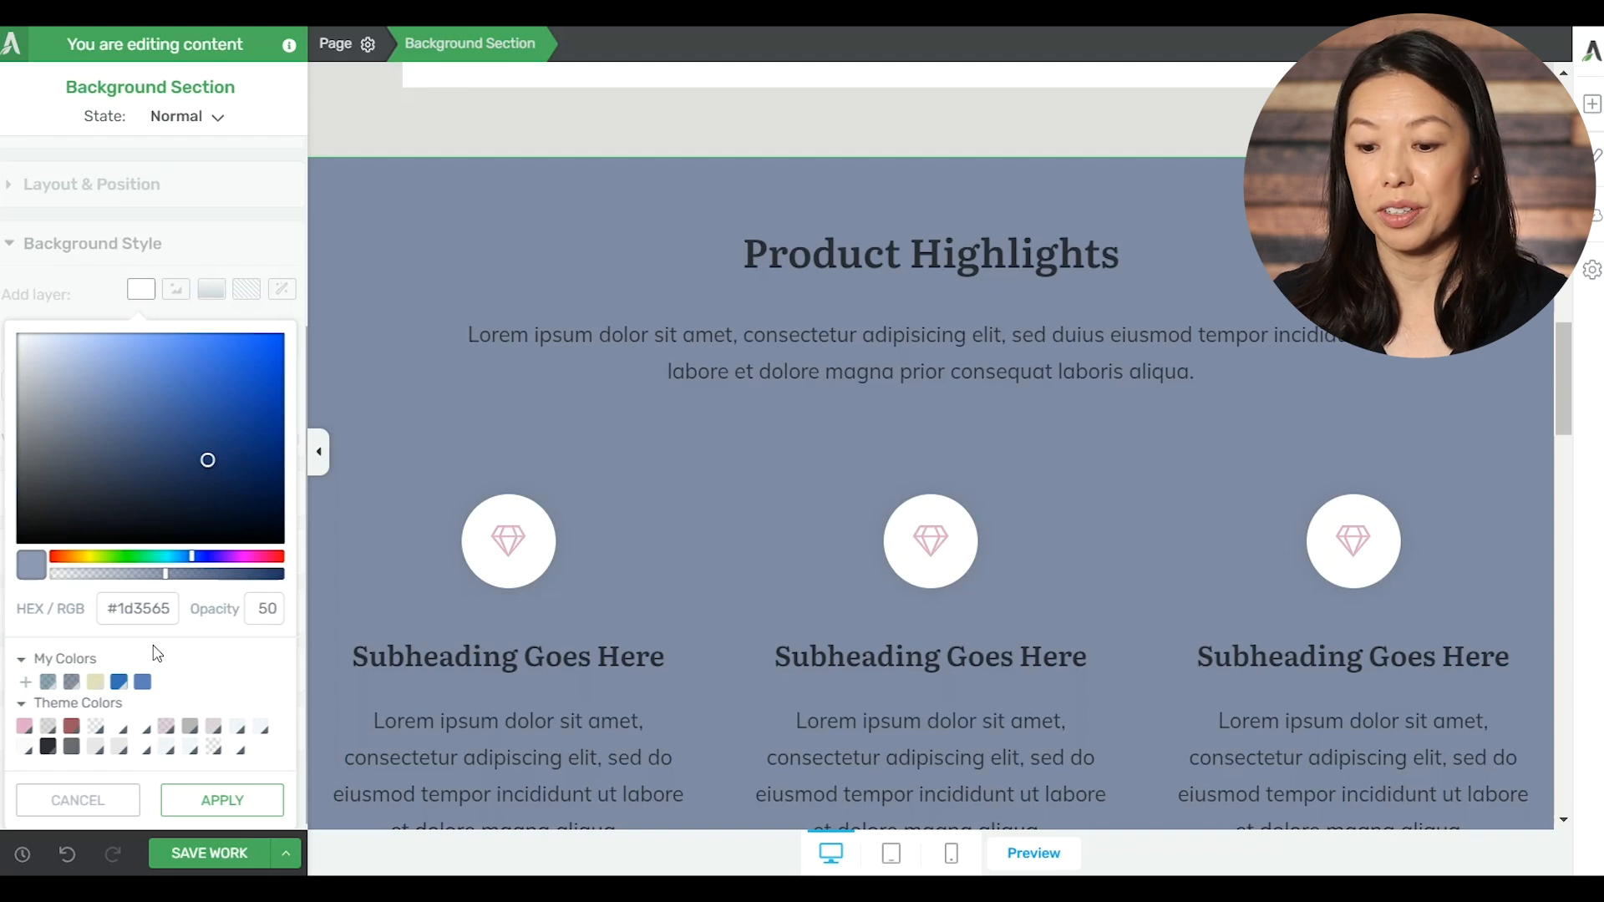
Save the section's background color as a global color named Biscay and apply it to the layer.
{"action": "left_click", "coordinate": [31, 691]}
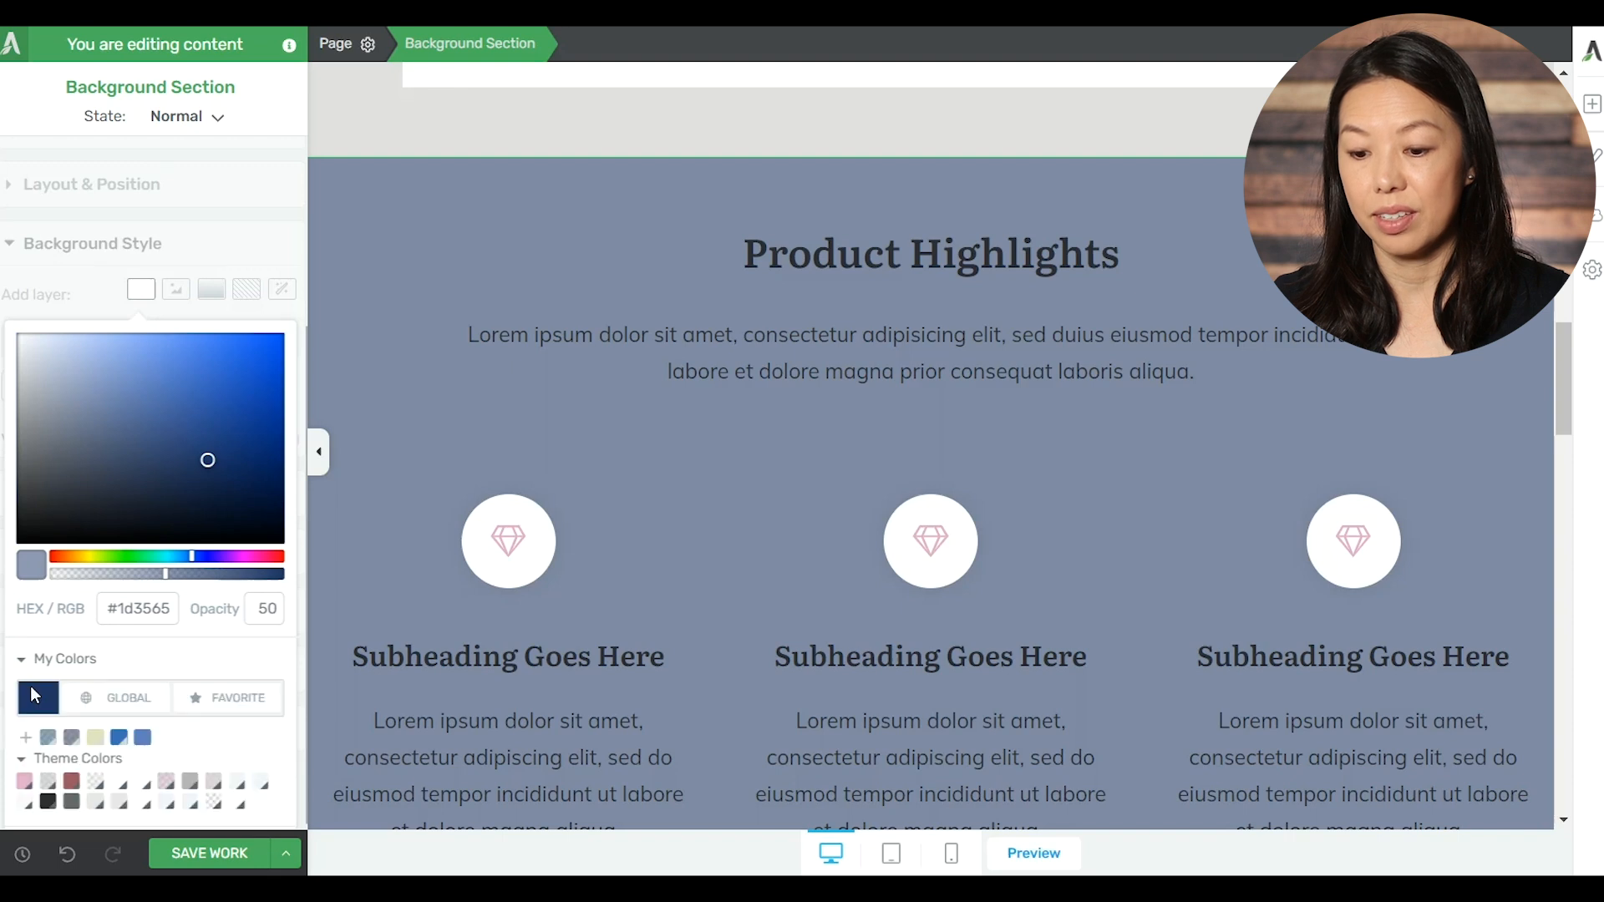
{"action": "left_click", "coordinate": [147, 713]}
{"action": "scroll", "coordinate": [272, 705], "scroll_direction": "down", "scroll_amount": 1}
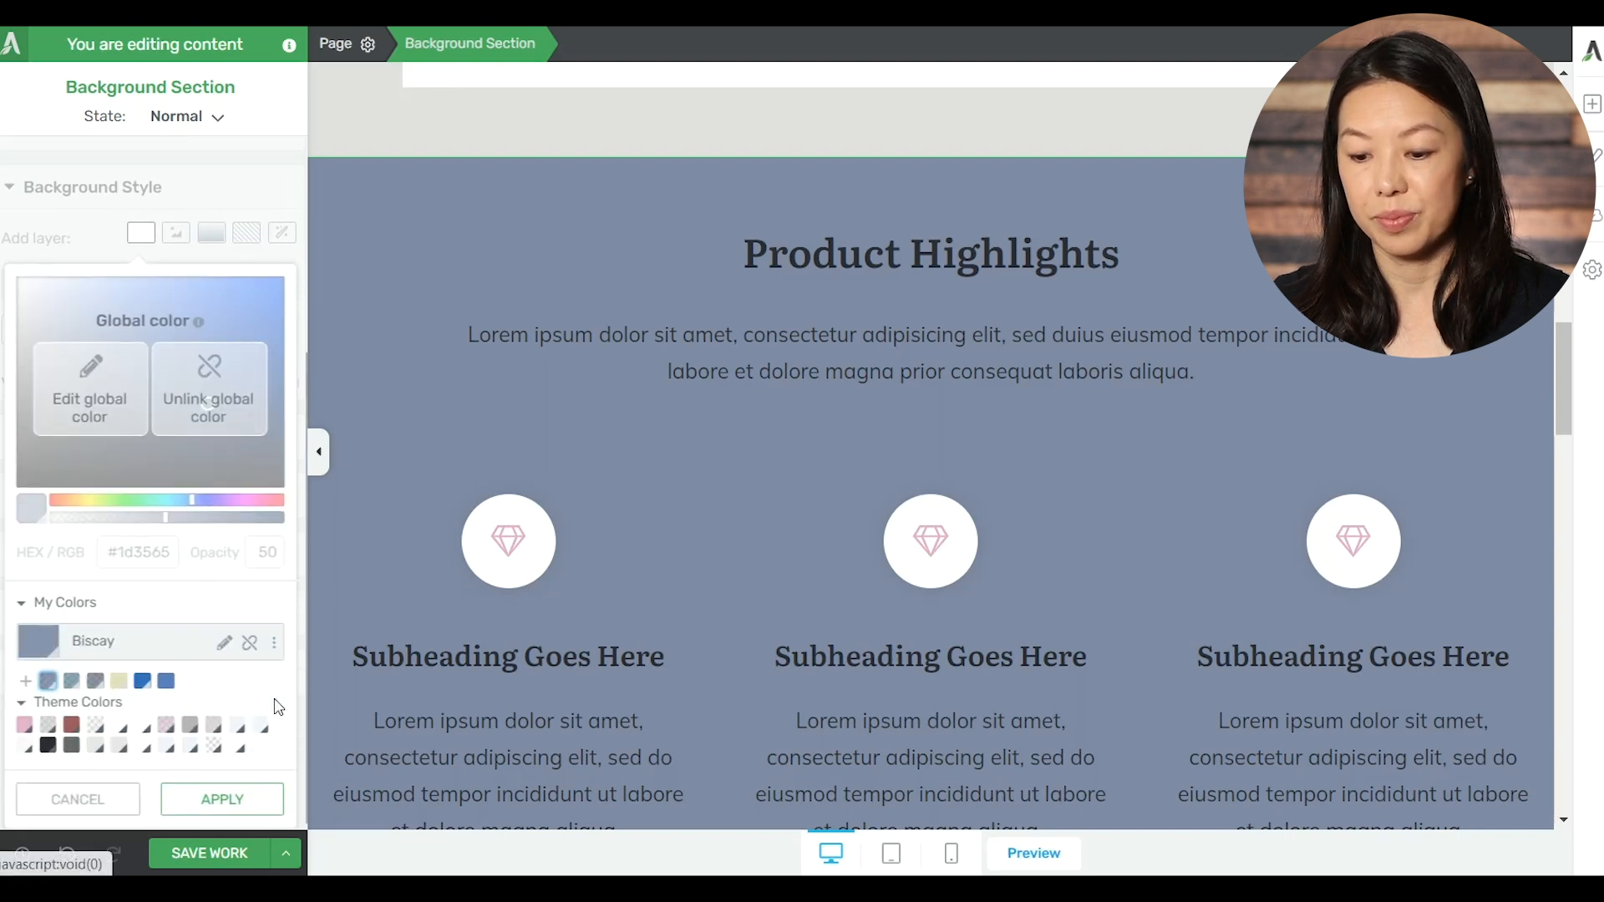
{"action": "left_click", "coordinate": [224, 802]}
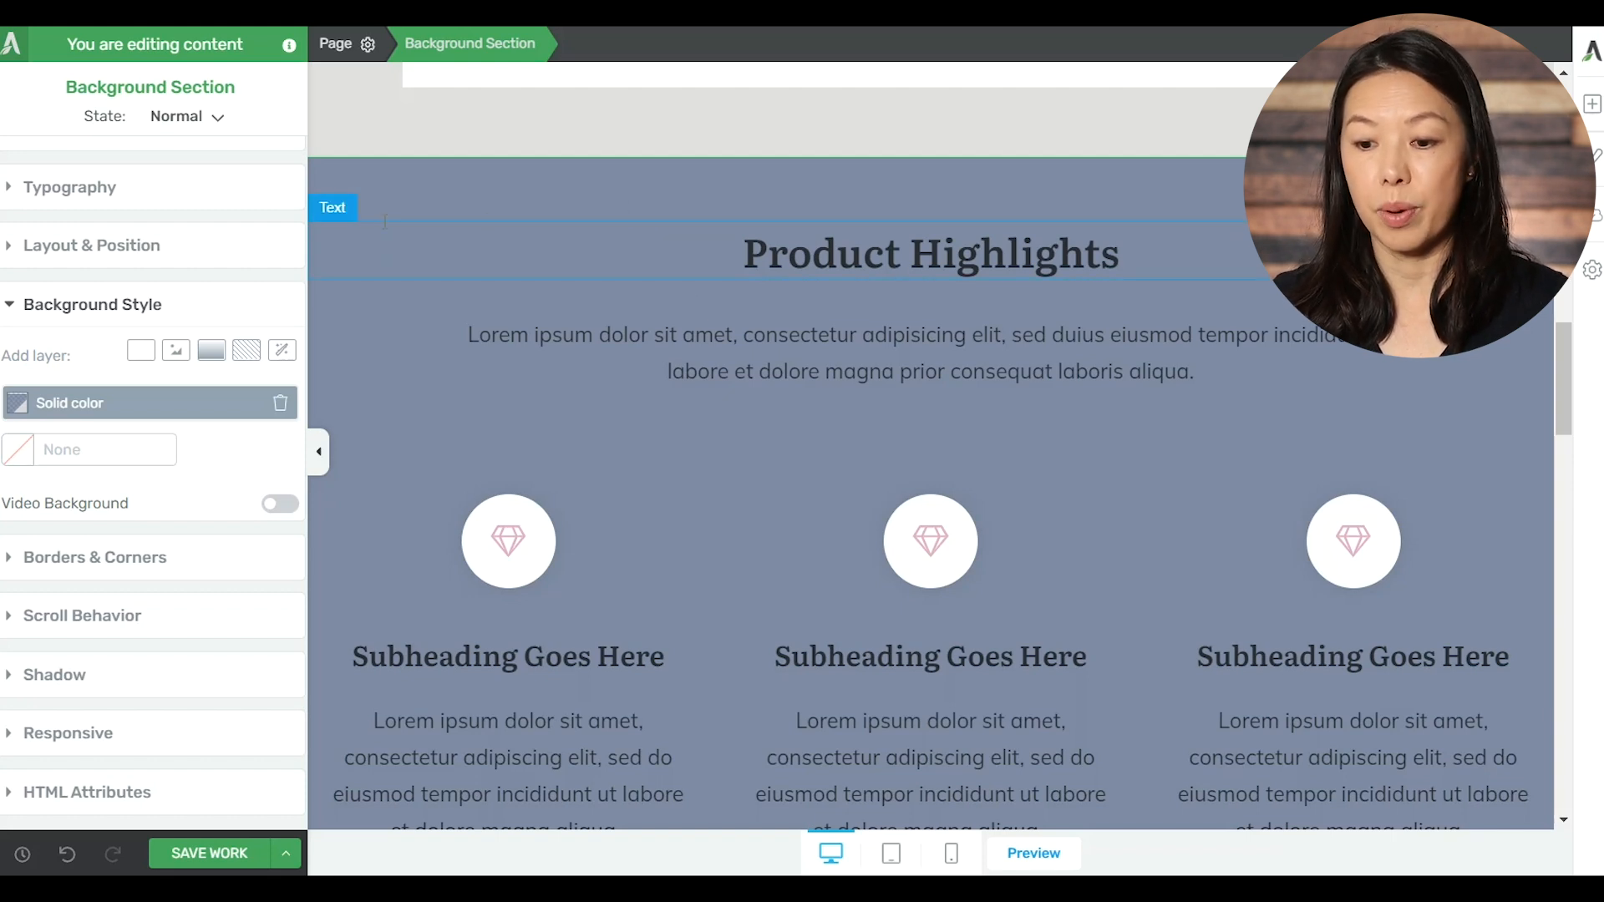
Set the typography color of the whole Product Highlights section to #ffffff.
{"action": "left_click", "coordinate": [173, 194]}
{"action": "scroll", "coordinate": [174, 243], "scroll_direction": "up", "scroll_amount": 5}
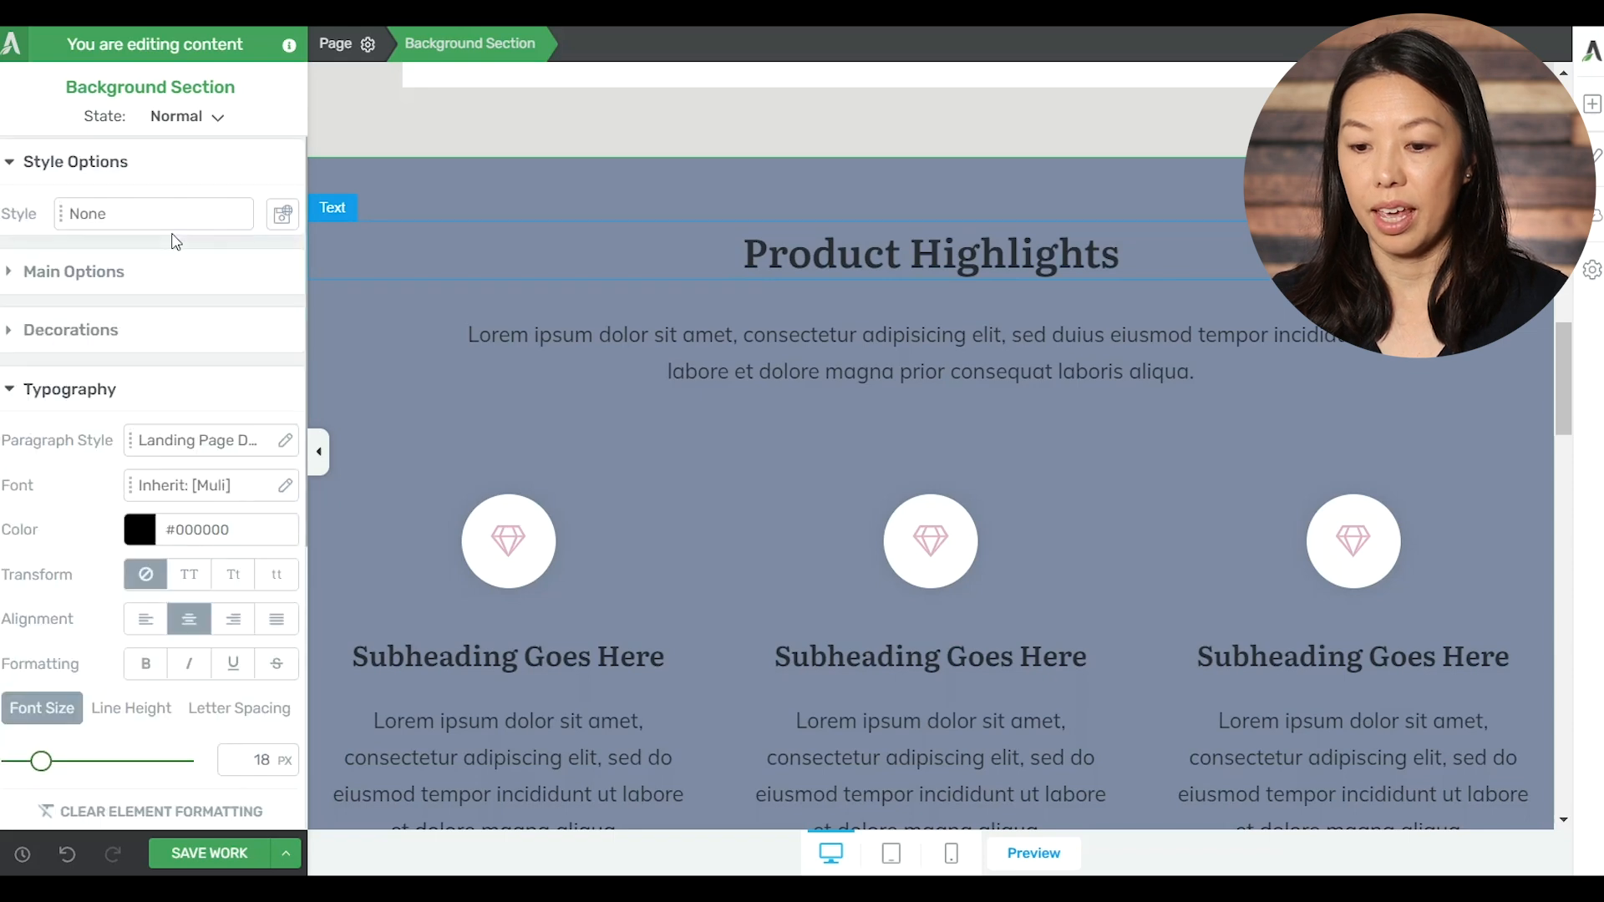
{"action": "left_click", "coordinate": [144, 549]}
{"action": "left_click_drag", "start_coordinate": [129, 484], "coordinate": [16, 302]}
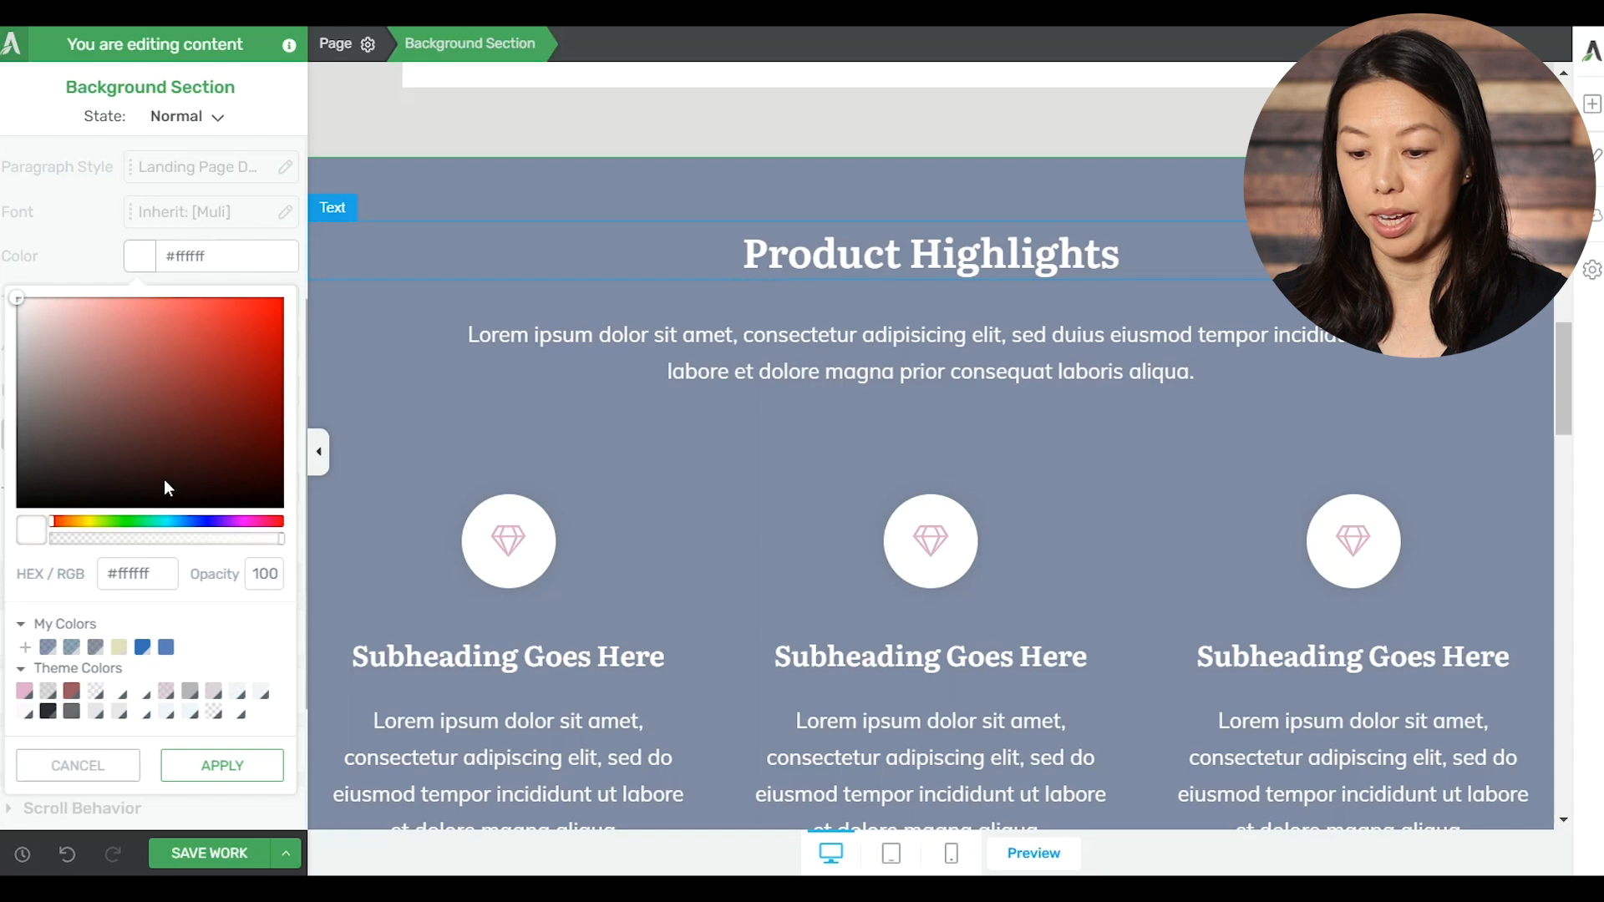
{"action": "left_click", "coordinate": [187, 765]}
Add a solid color background layer using the global color Biscay to the Pricing Plans block.
{"action": "scroll", "coordinate": [595, 564], "scroll_direction": "down", "scroll_amount": 3}
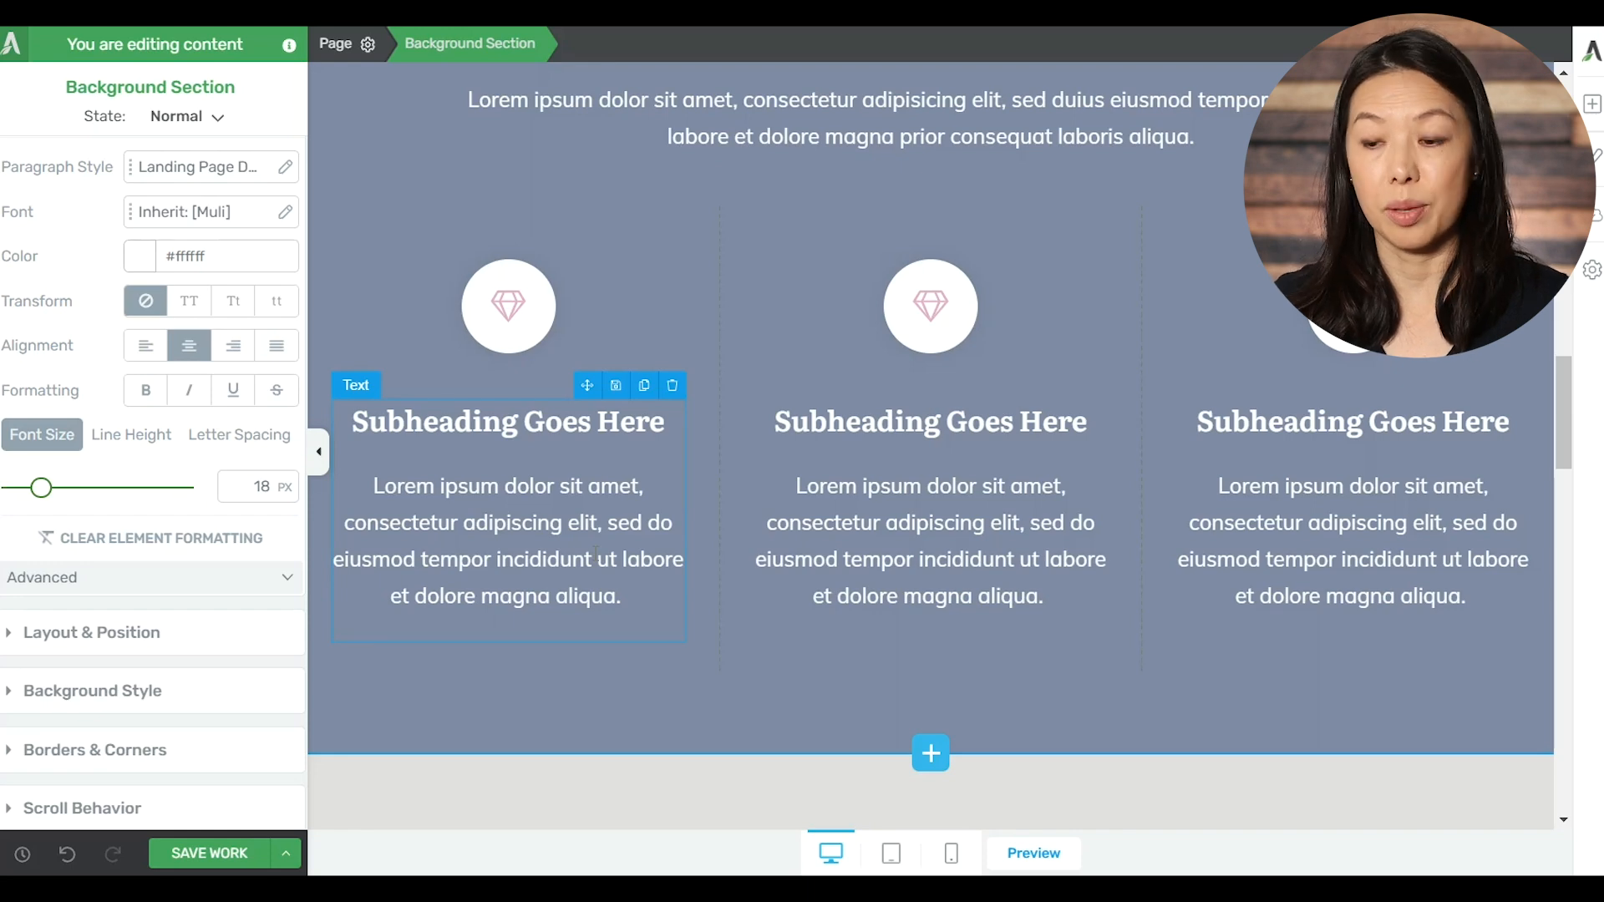
{"action": "scroll", "coordinate": [698, 468], "scroll_direction": "down", "scroll_amount": 15}
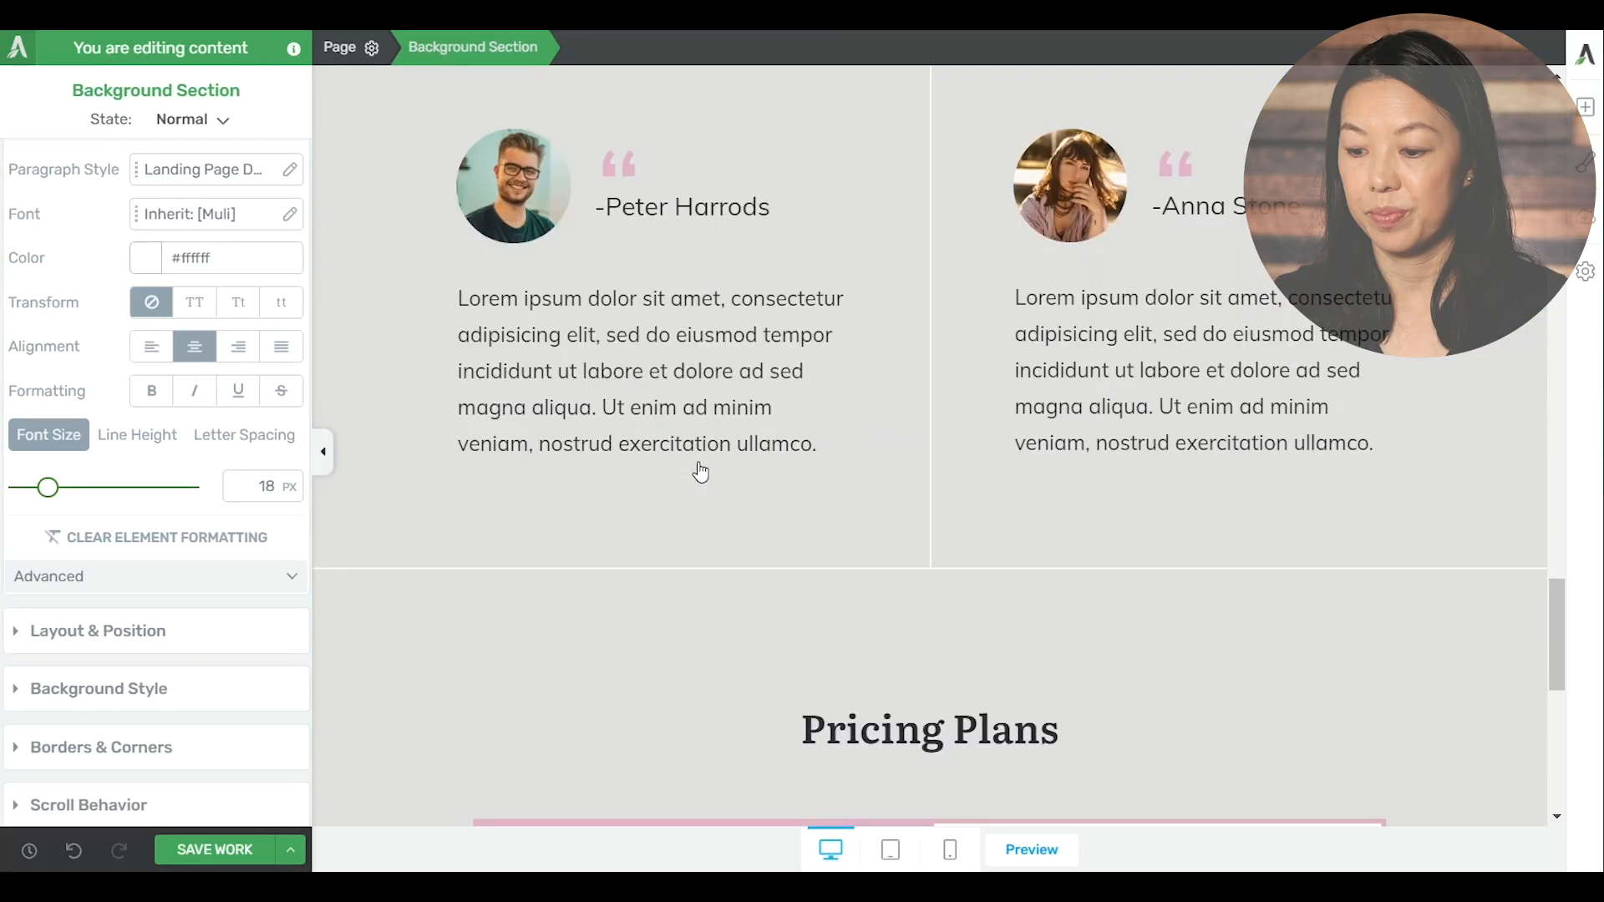
{"action": "scroll", "coordinate": [699, 466], "scroll_direction": "down", "scroll_amount": 5}
{"action": "left_click", "coordinate": [383, 138]}
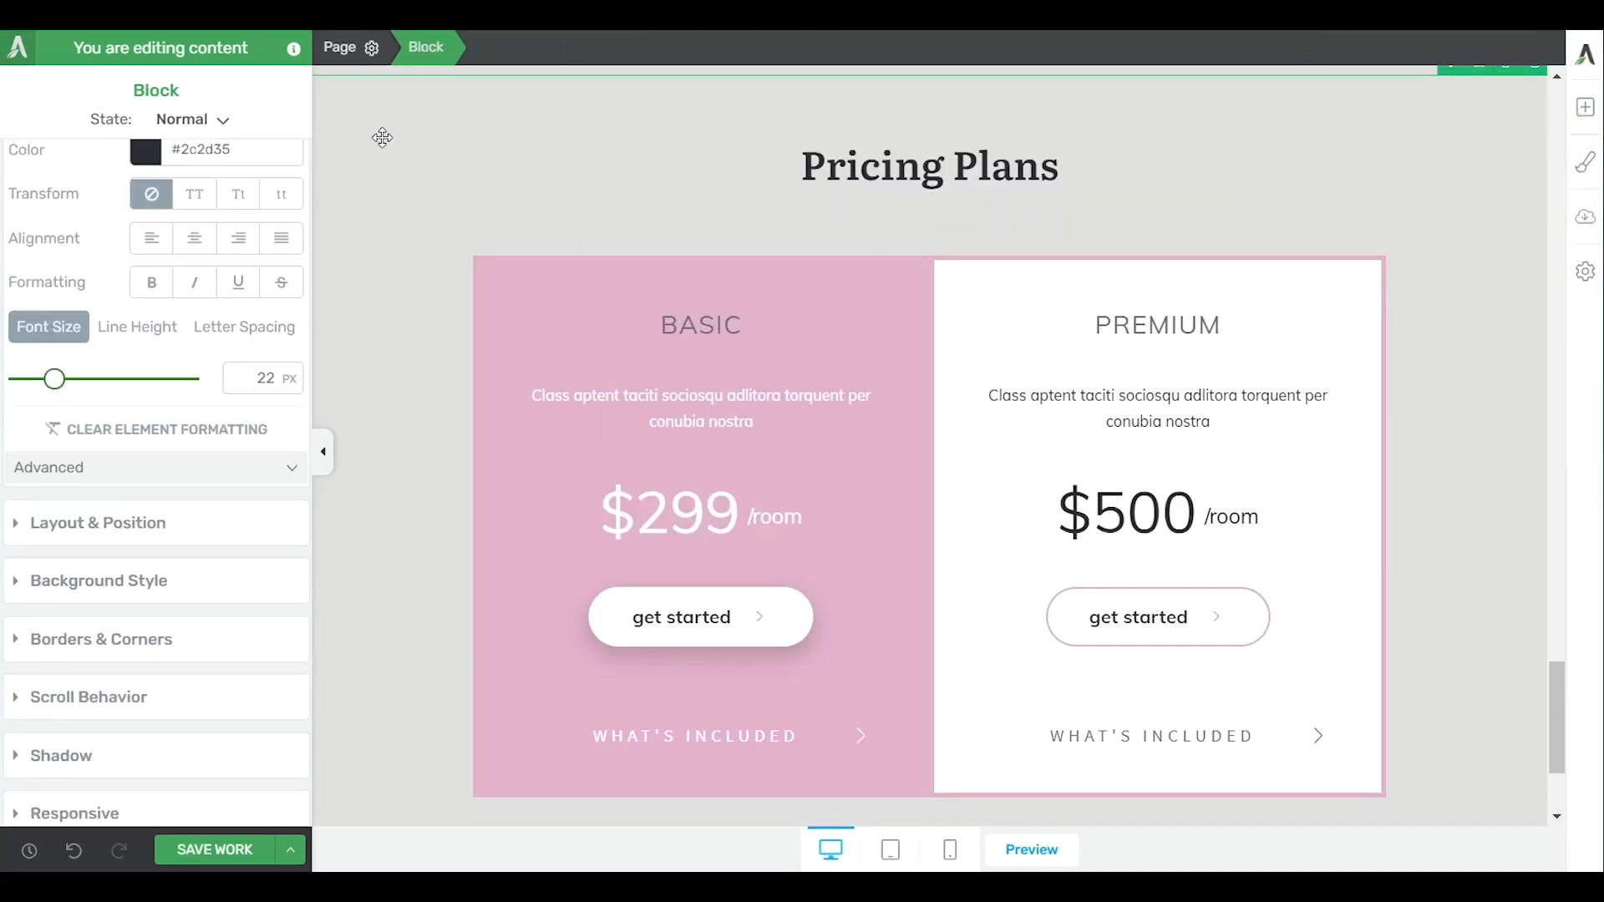
{"action": "scroll", "coordinate": [382, 138], "scroll_direction": "up", "scroll_amount": 1}
{"action": "scroll", "coordinate": [168, 445], "scroll_direction": "down", "scroll_amount": 1}
{"action": "left_click", "coordinate": [159, 497]}
{"action": "left_click", "coordinate": [139, 547]}
{"action": "left_click", "coordinate": [54, 680]}
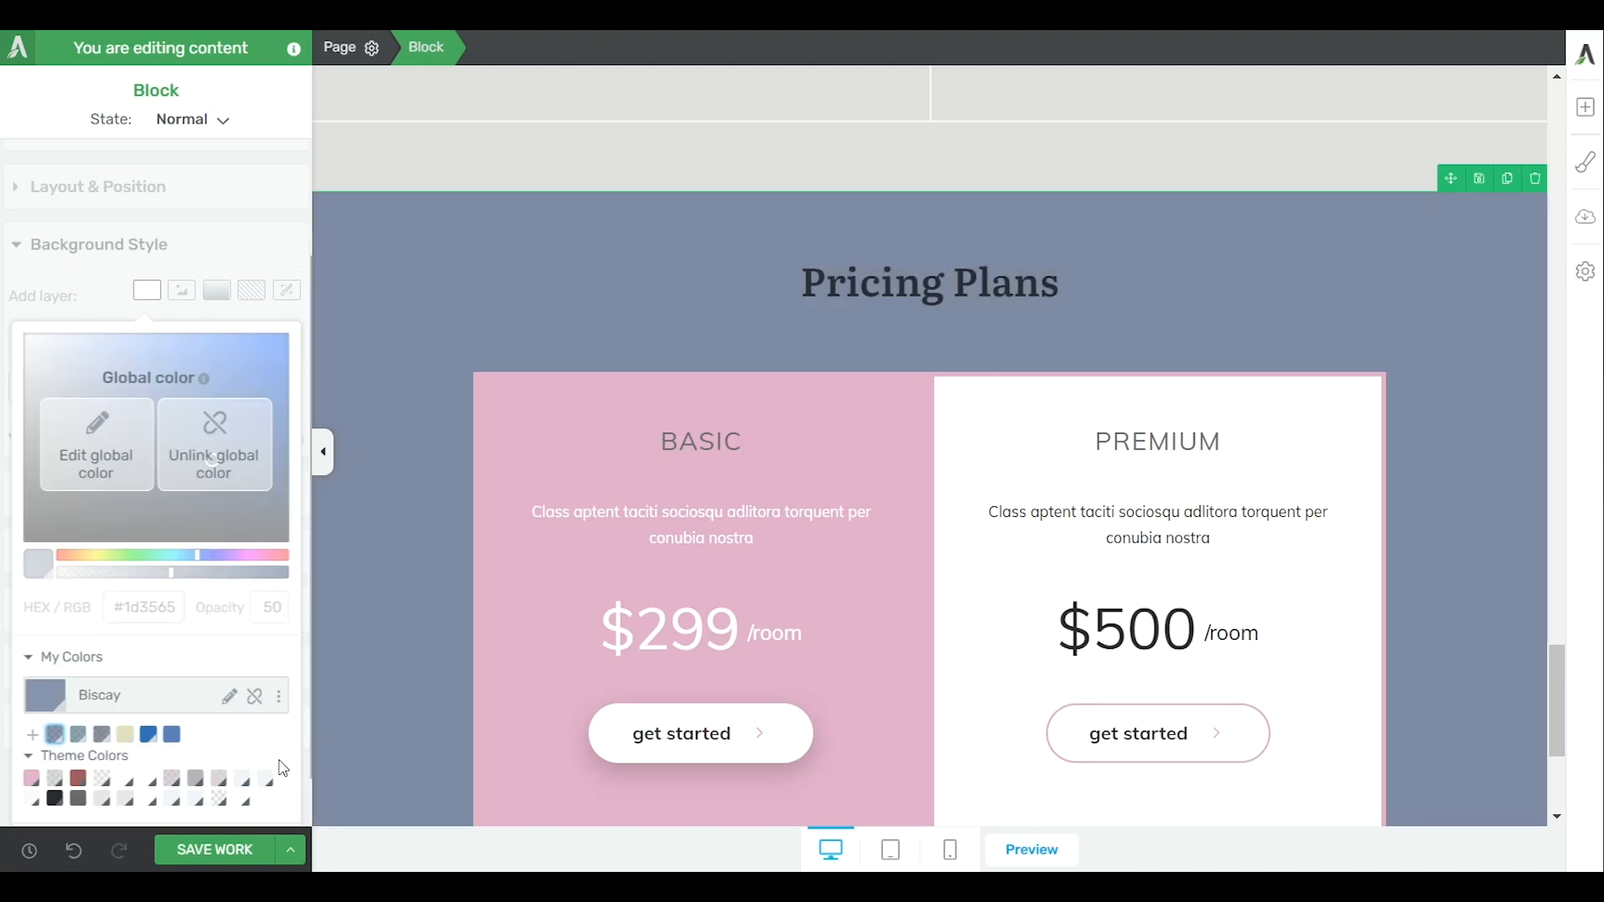
{"action": "scroll", "coordinate": [282, 766], "scroll_direction": "down", "scroll_amount": 1}
{"action": "left_click", "coordinate": [242, 794]}
Change the Pricing Plans heading text to white and save the landing page.
{"action": "triple_click", "coordinate": [902, 284]}
{"action": "left_click", "coordinate": [100, 141]}
{"action": "left_click", "coordinate": [146, 191]}
{"action": "left_click", "coordinate": [151, 326]}
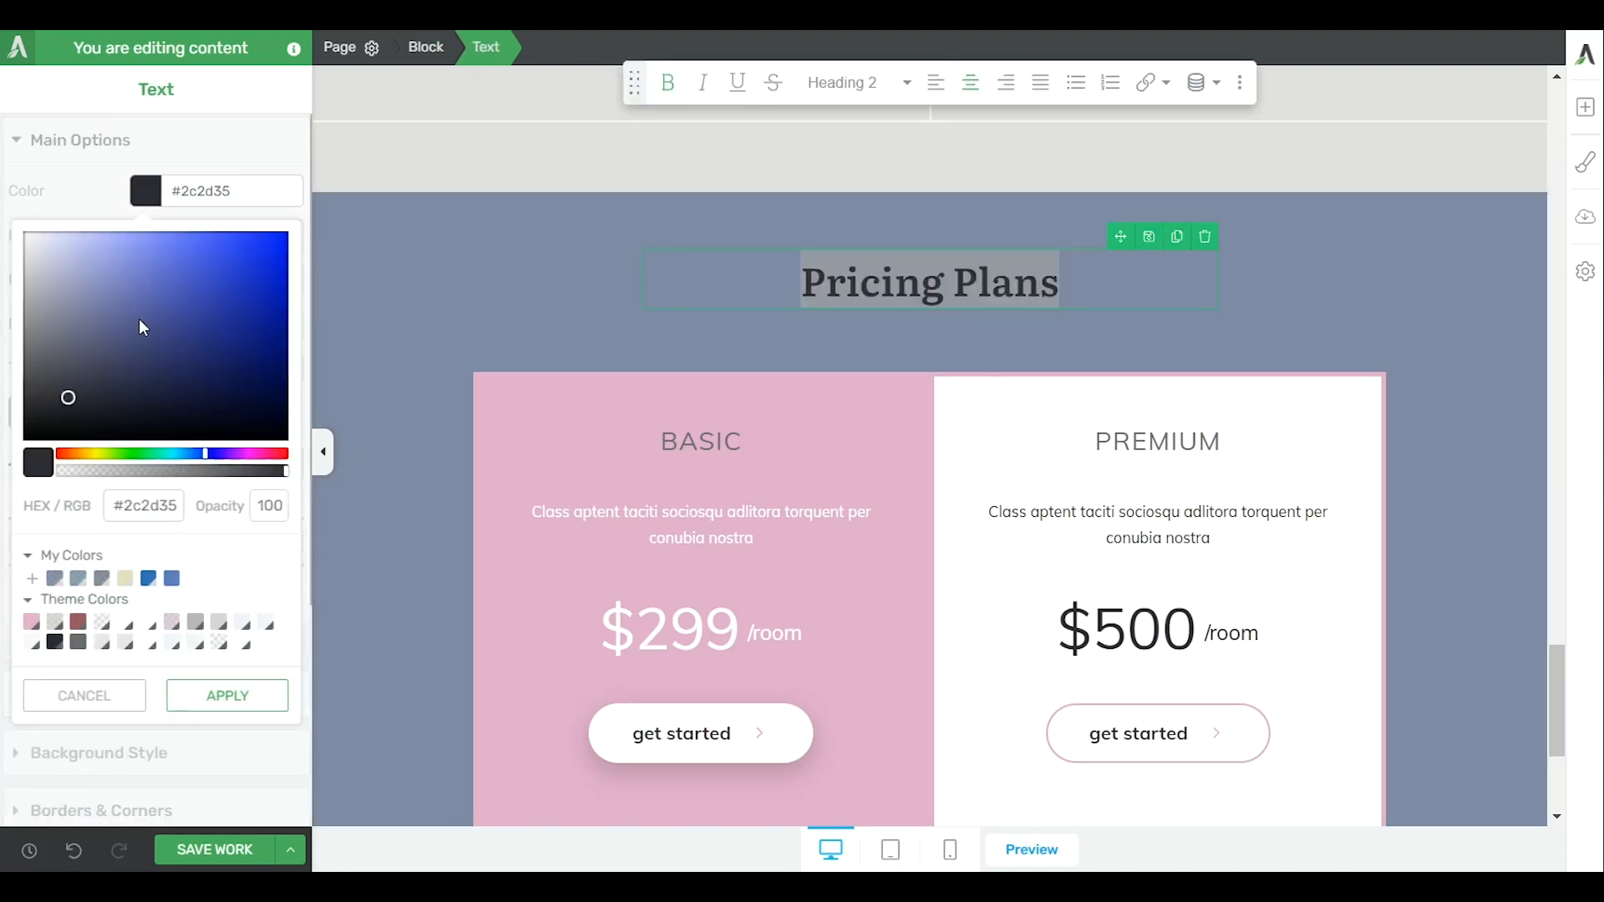
{"action": "left_click", "coordinate": [25, 234]}
{"action": "left_click", "coordinate": [219, 696]}
{"action": "scroll", "coordinate": [211, 699], "scroll_direction": "down", "scroll_amount": 4}
{"action": "left_click", "coordinate": [215, 849]}
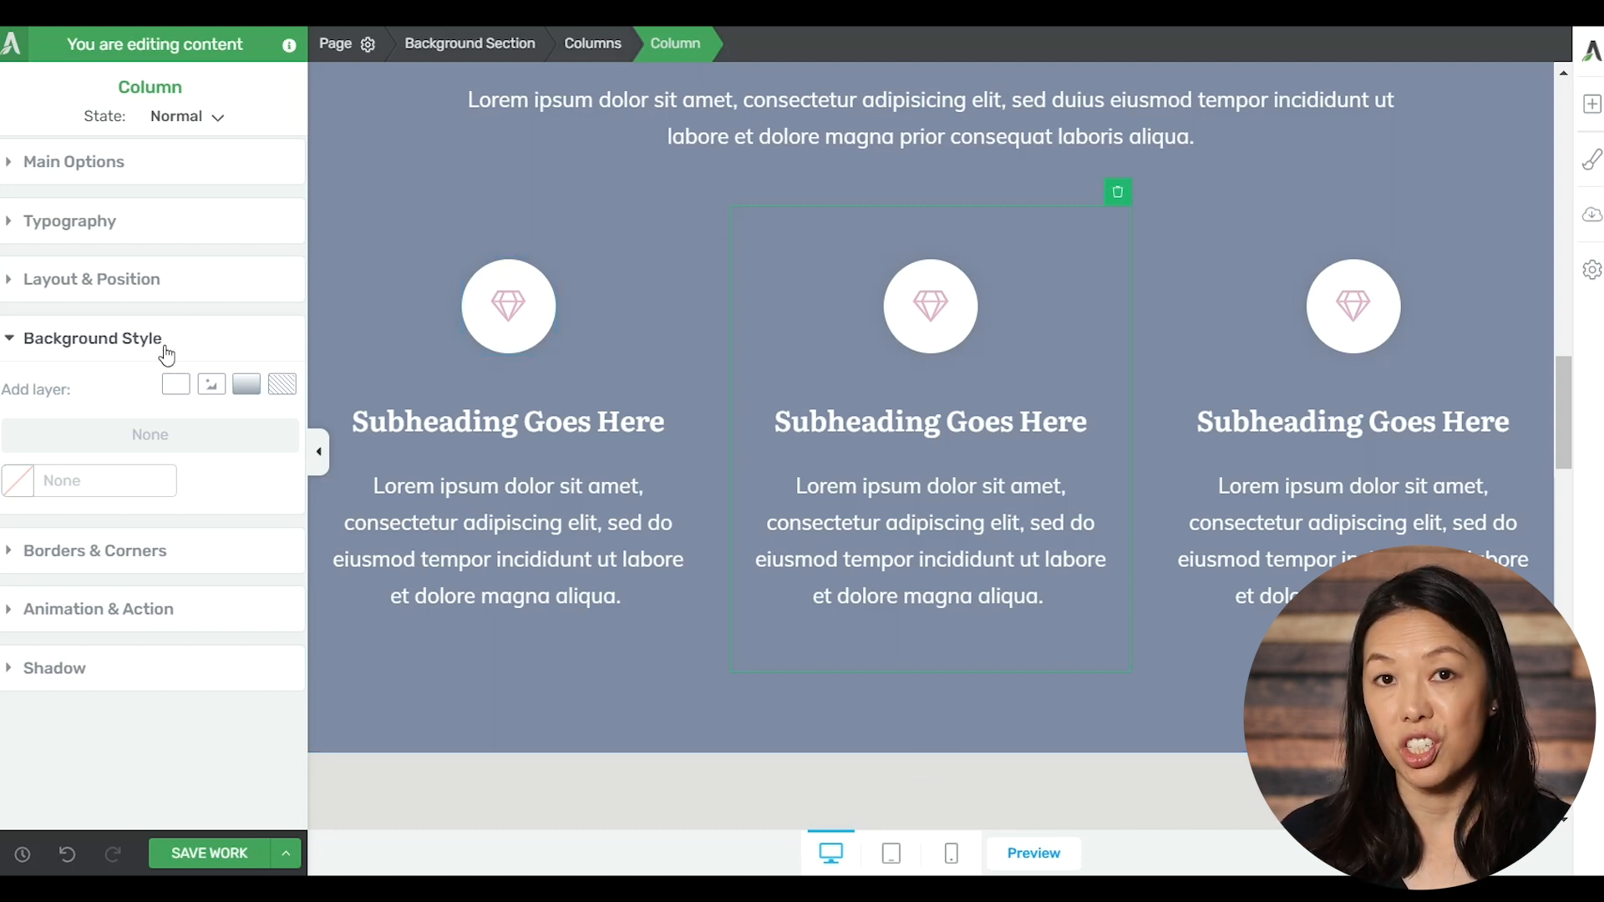
Add a solid #ffffff background layer at 100 opacity to the middle Product Highlights column.
{"action": "left_click", "coordinate": [169, 384]}
{"action": "type", "text": "#ffffff"}
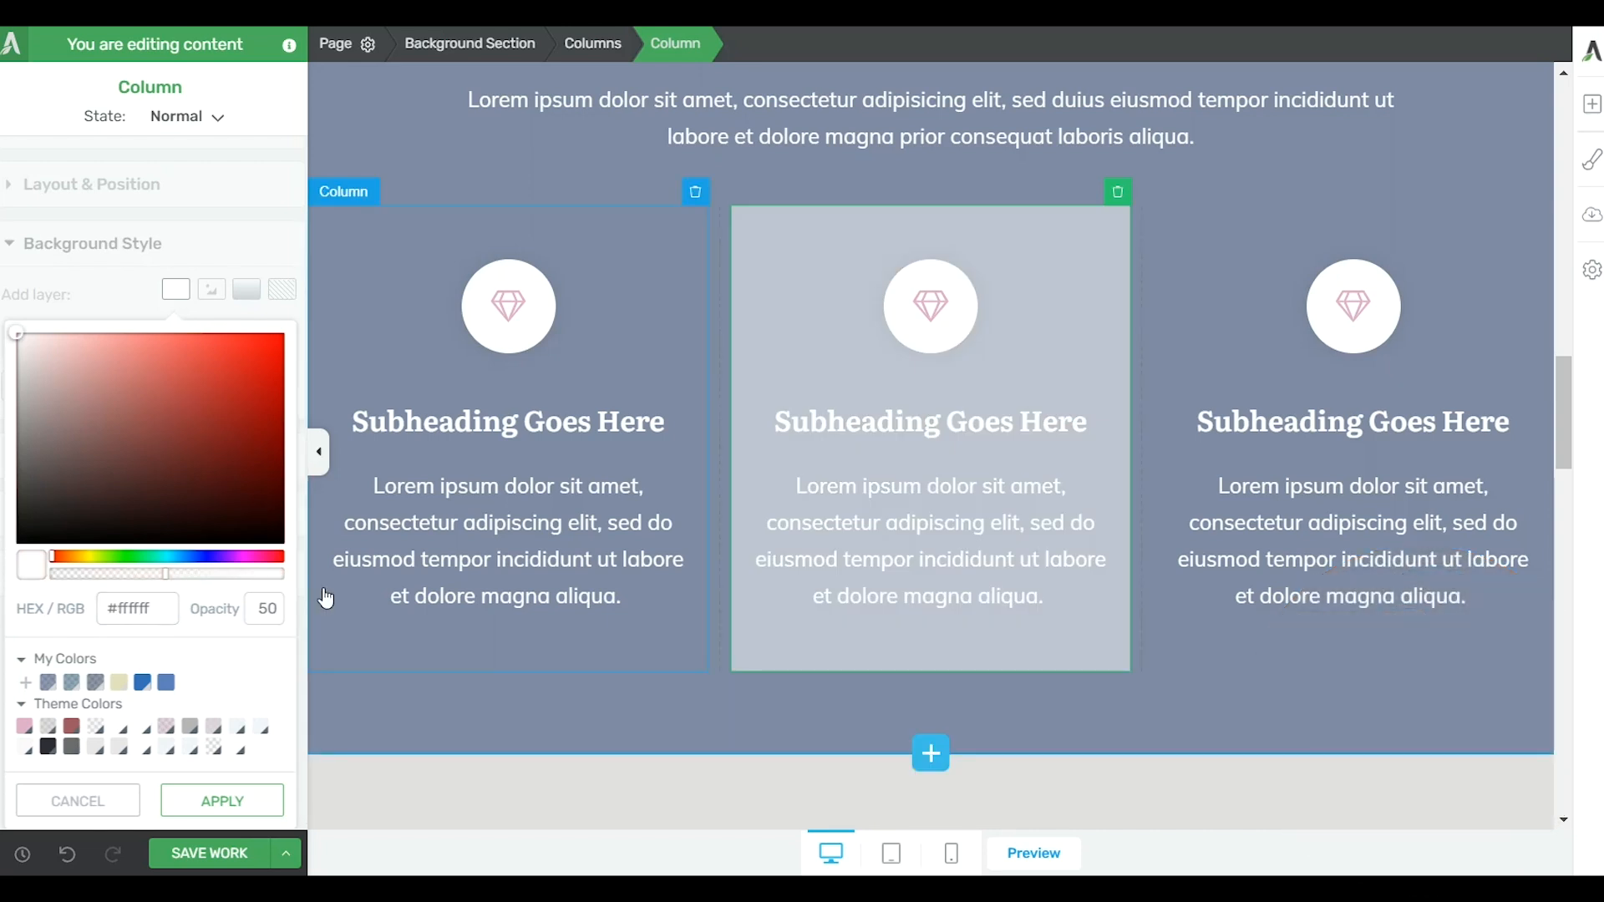
{"action": "left_click", "coordinate": [283, 573]}
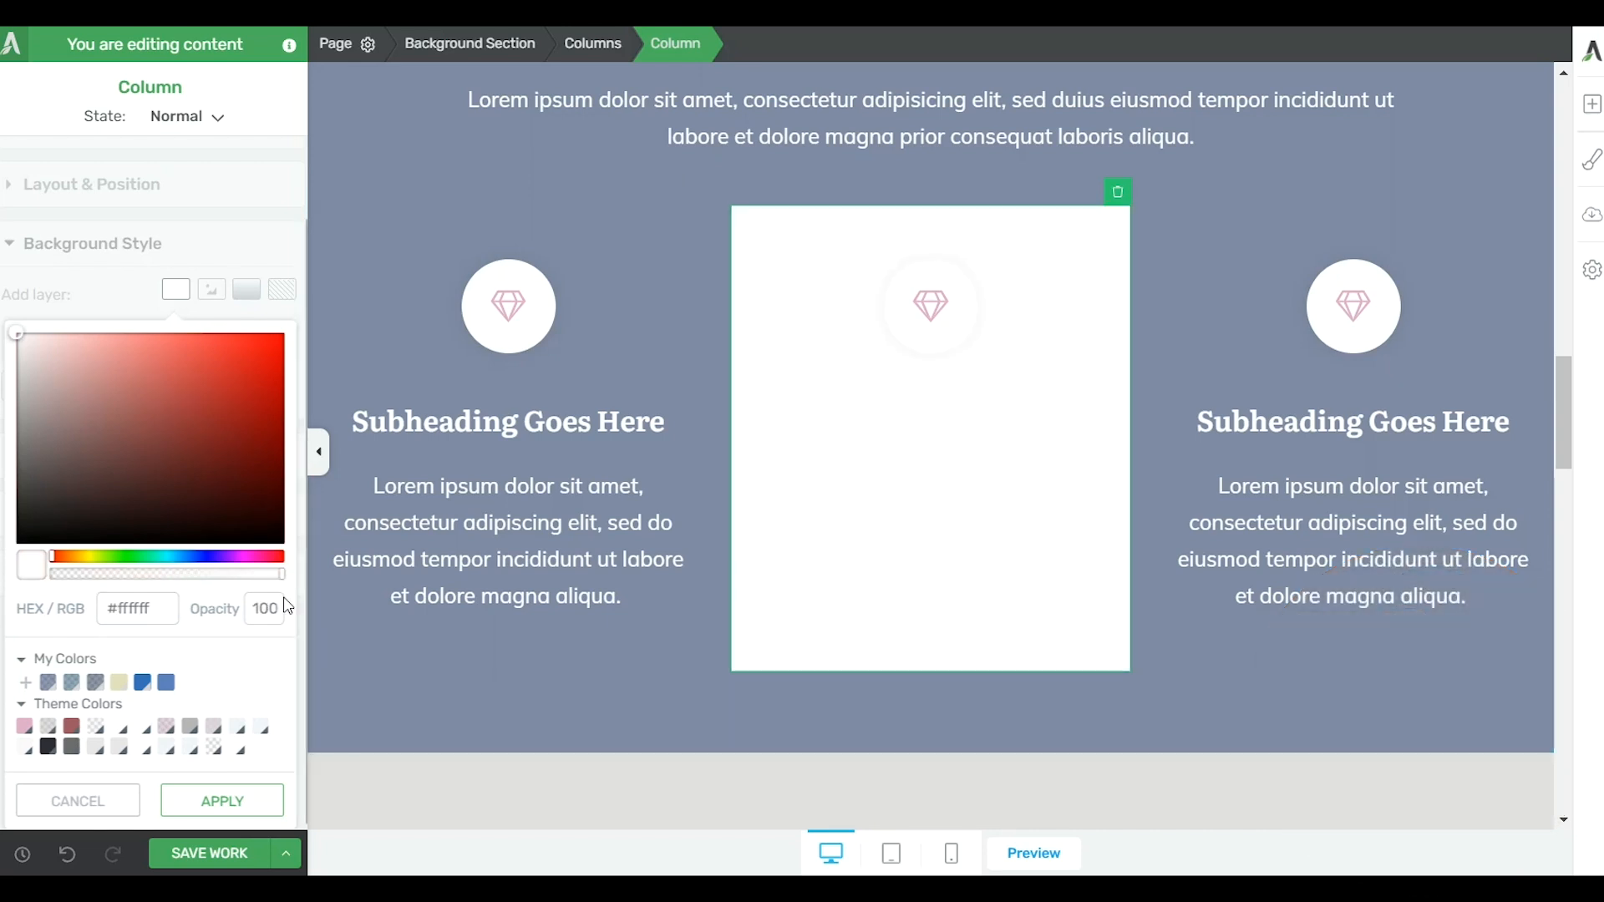
{"action": "left_click", "coordinate": [225, 803]}
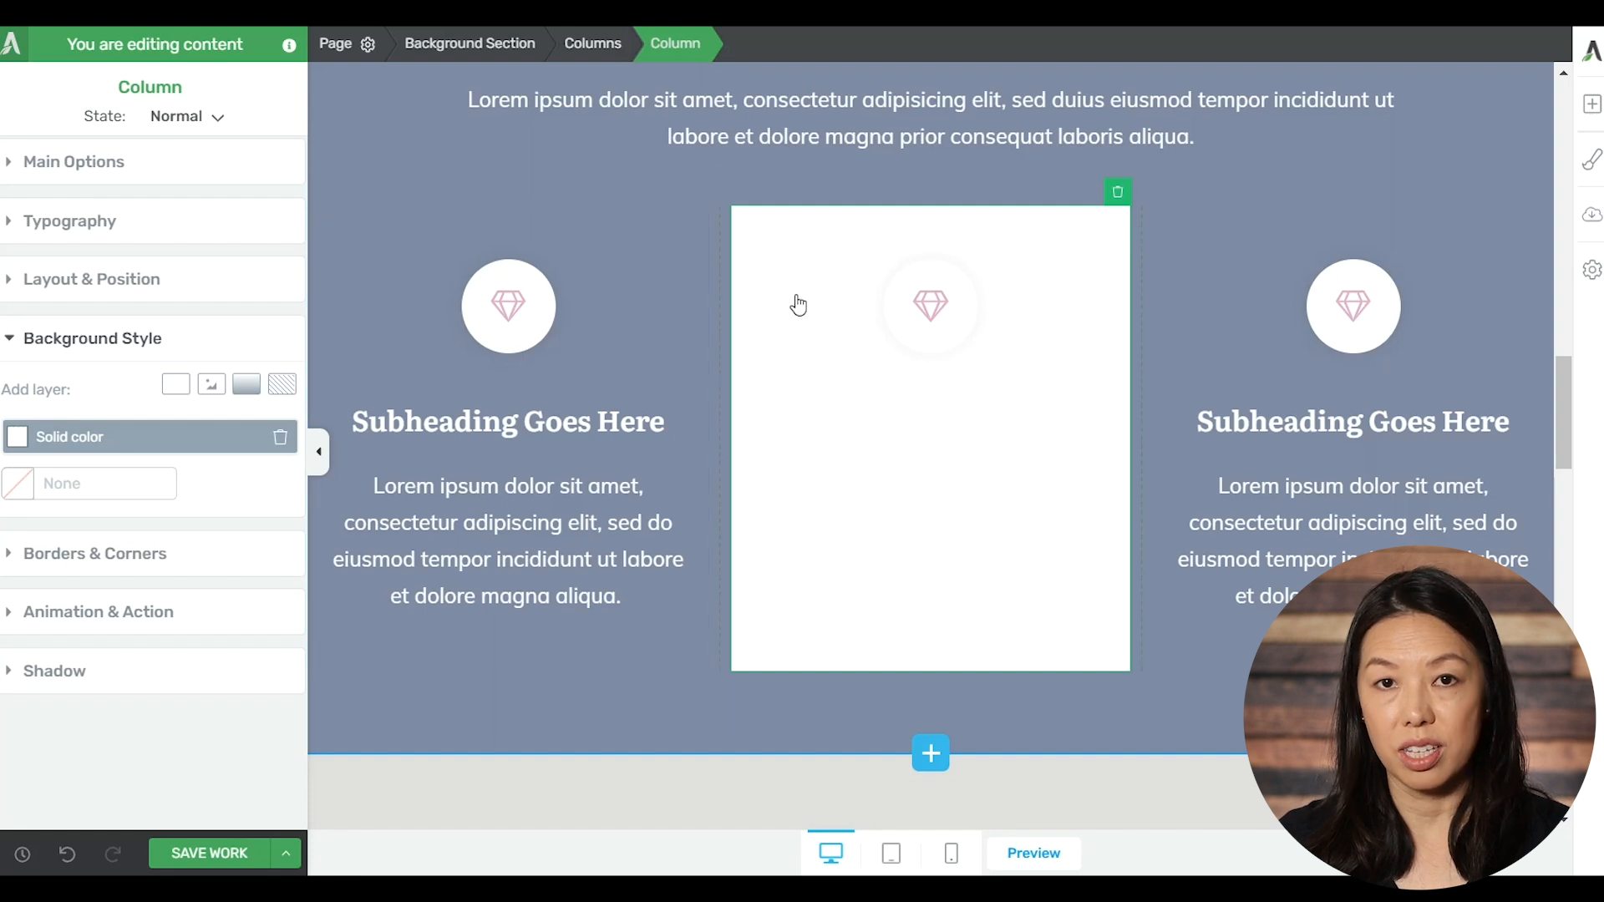
Set the middle column's typography color to the theme color Dark elements.
{"action": "left_click", "coordinate": [79, 233]}
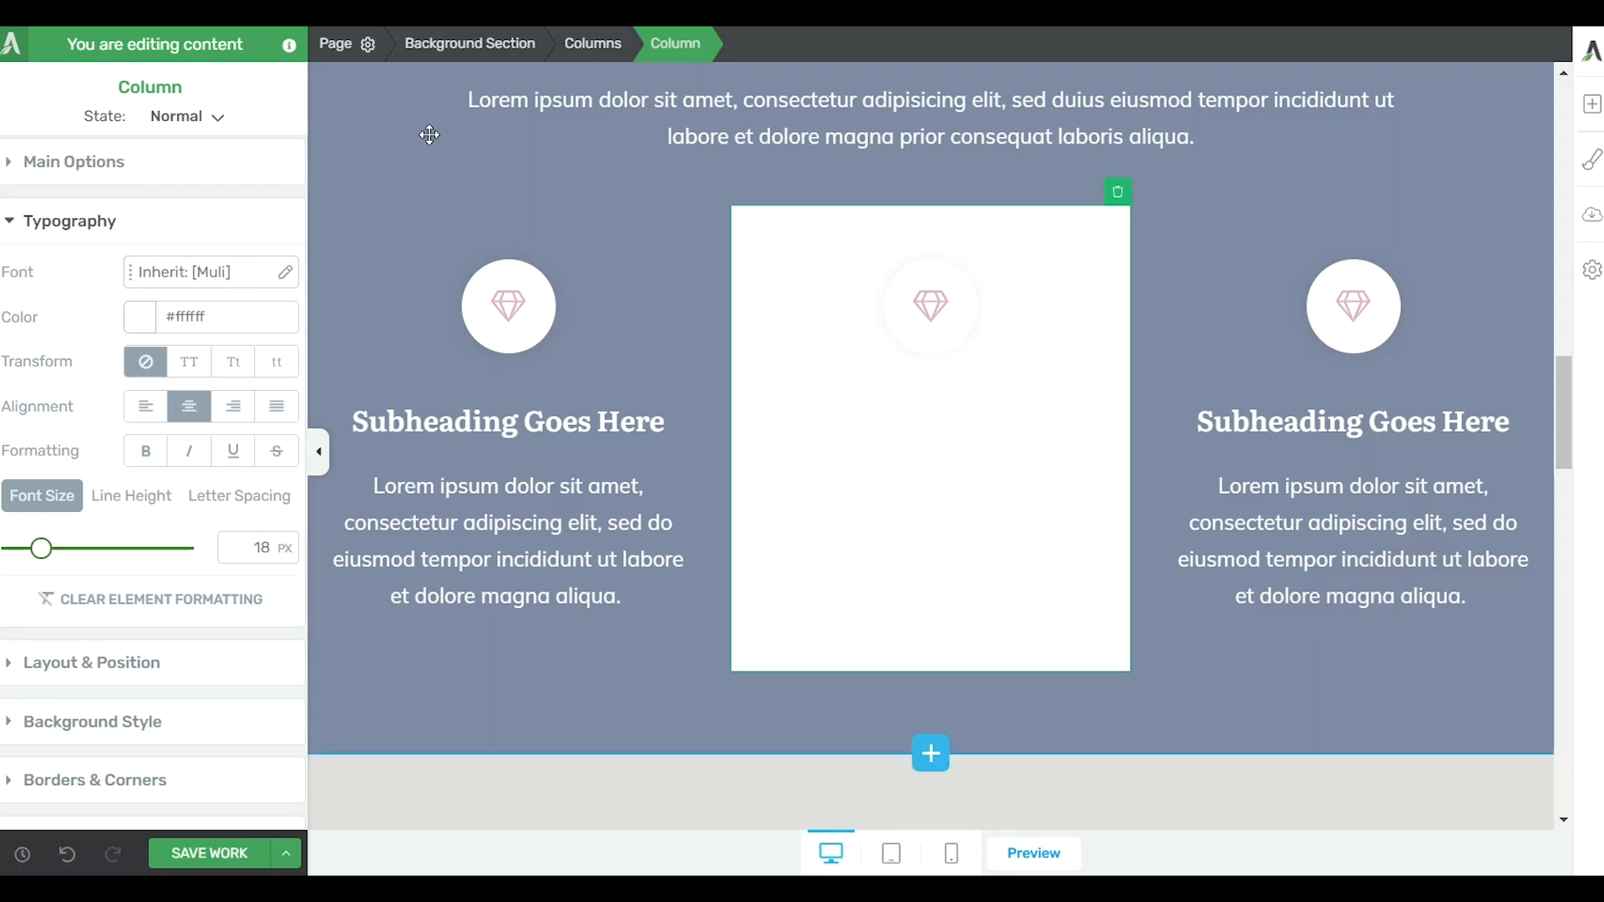
{"action": "left_click", "coordinate": [138, 318]}
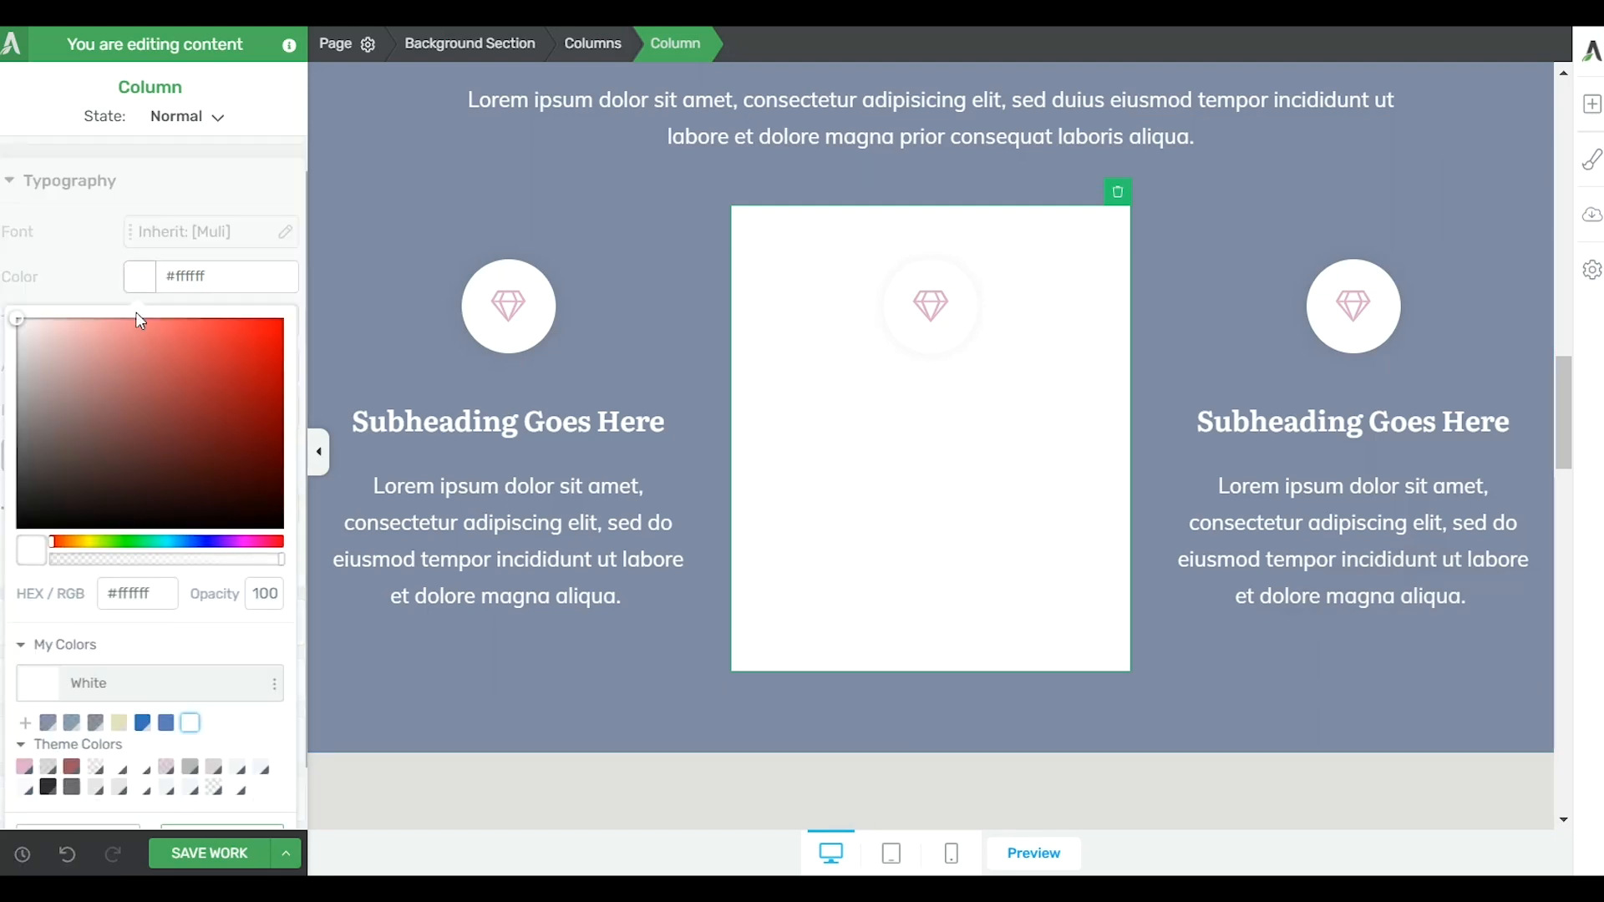
{"action": "left_click_drag", "start_coordinate": [114, 405], "coordinate": [3, 448]}
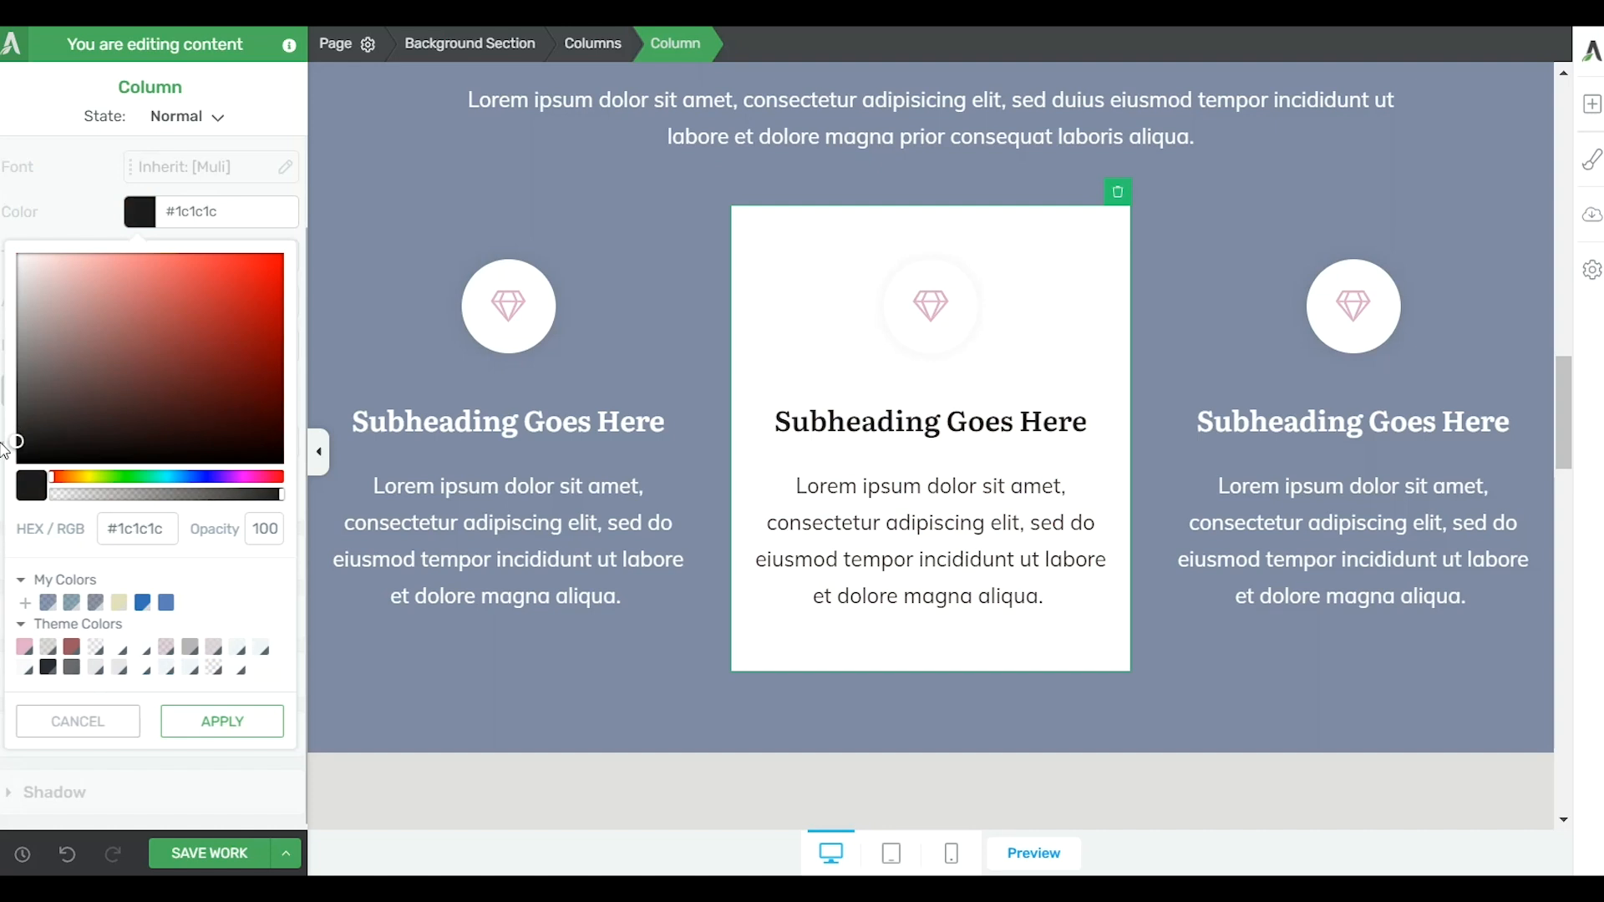
{"action": "left_click", "coordinate": [48, 666]}
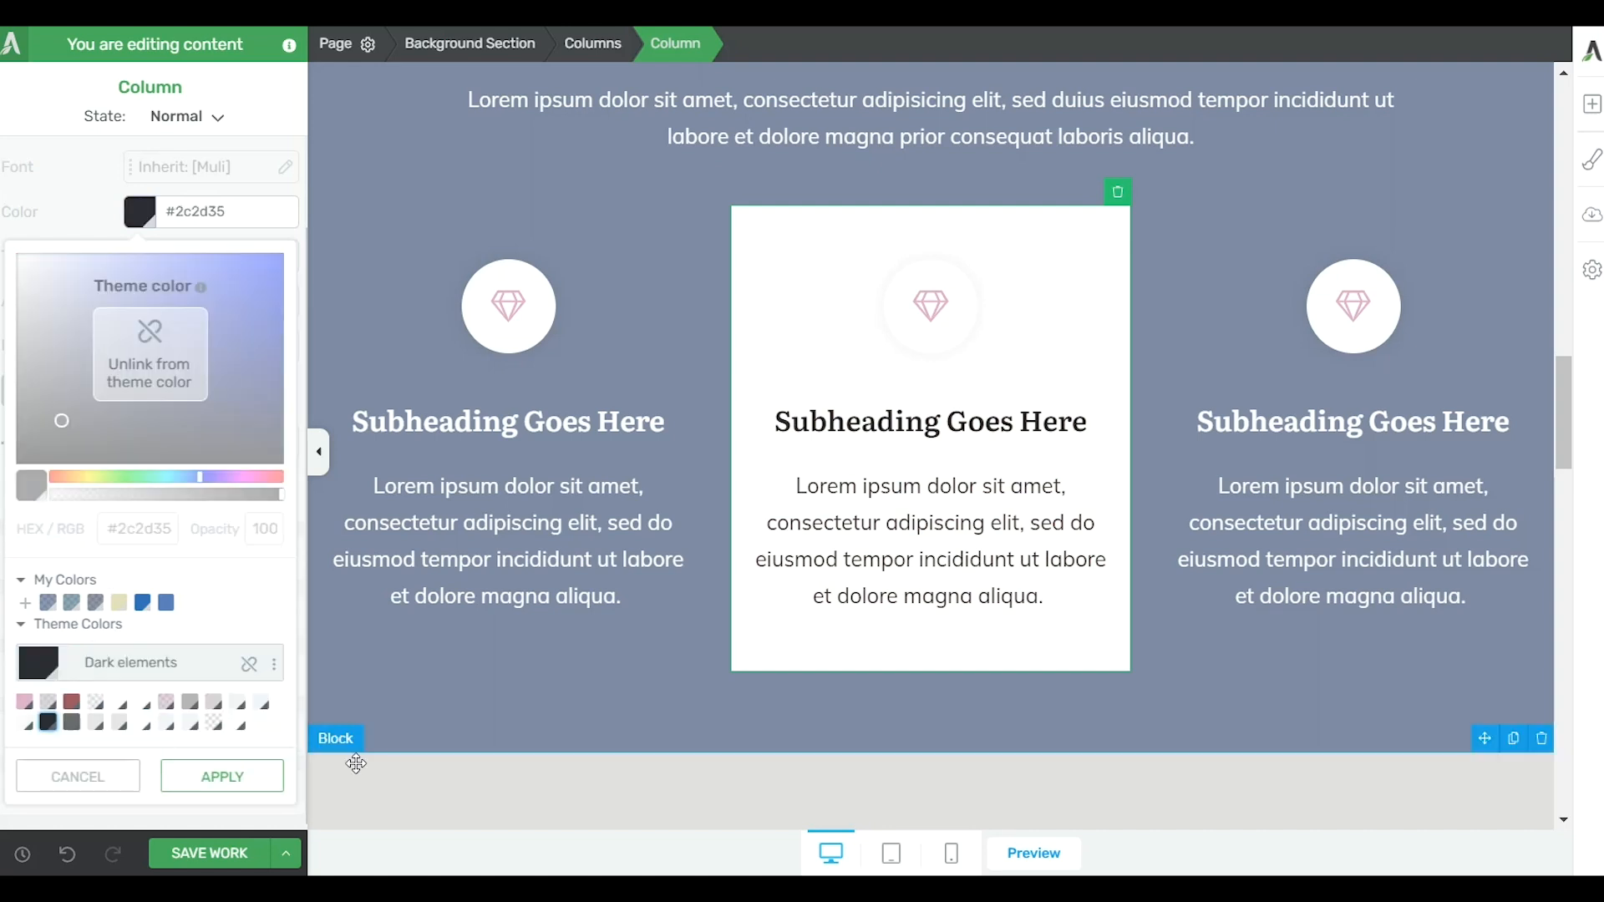
{"action": "left_click", "coordinate": [223, 777]}
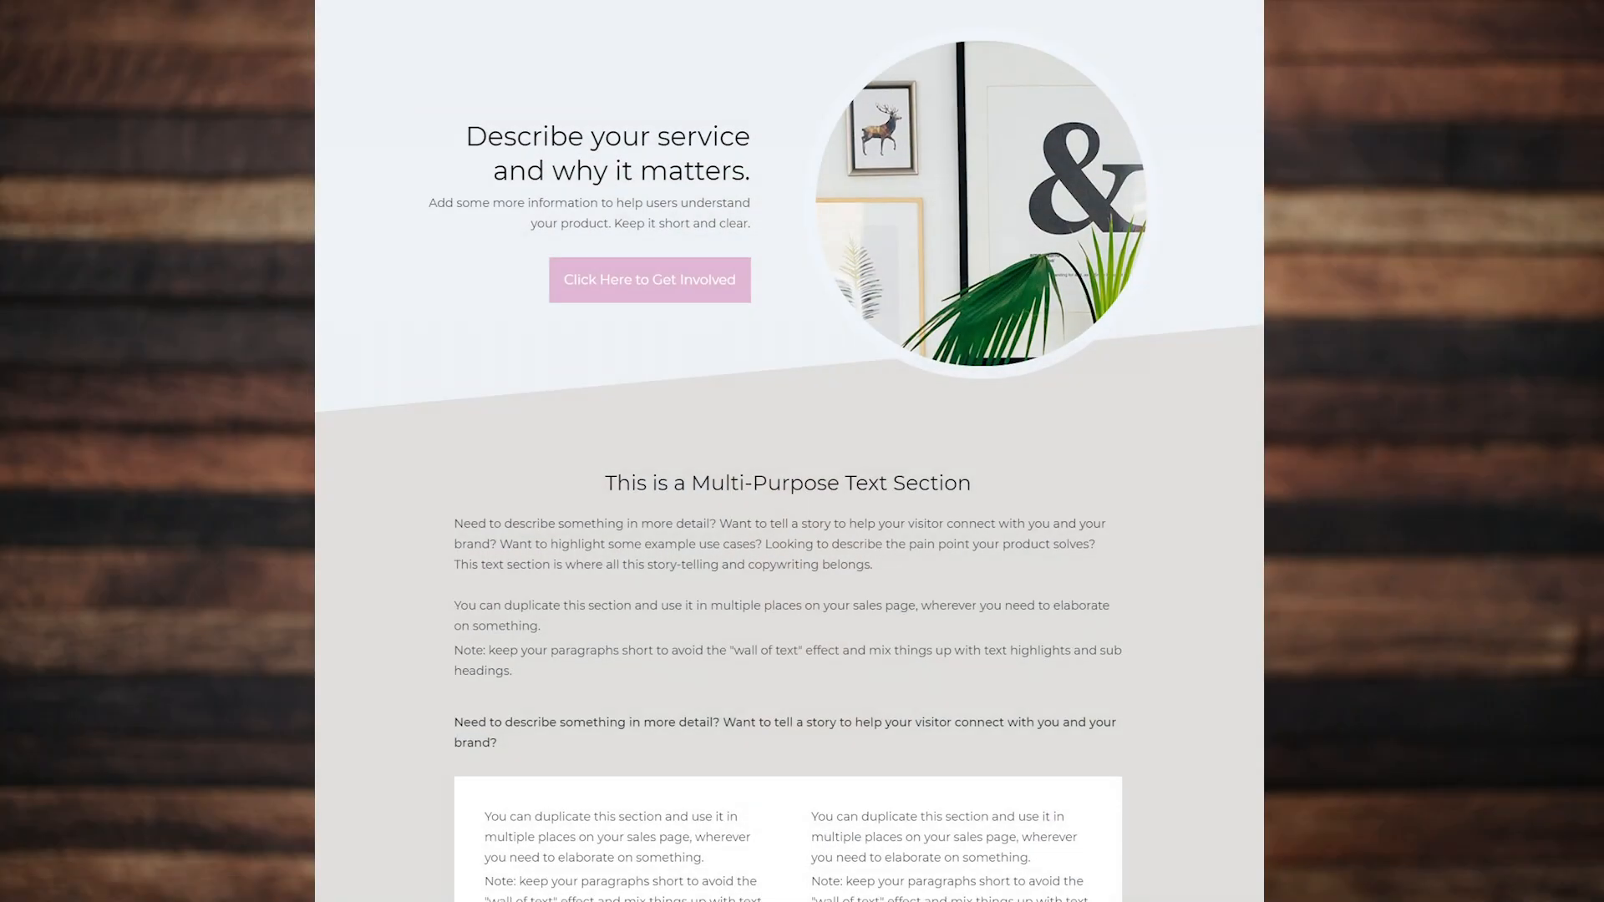
{"action": "scroll", "coordinate": [789, 451], "scroll_direction": "down", "scroll_amount": 3}
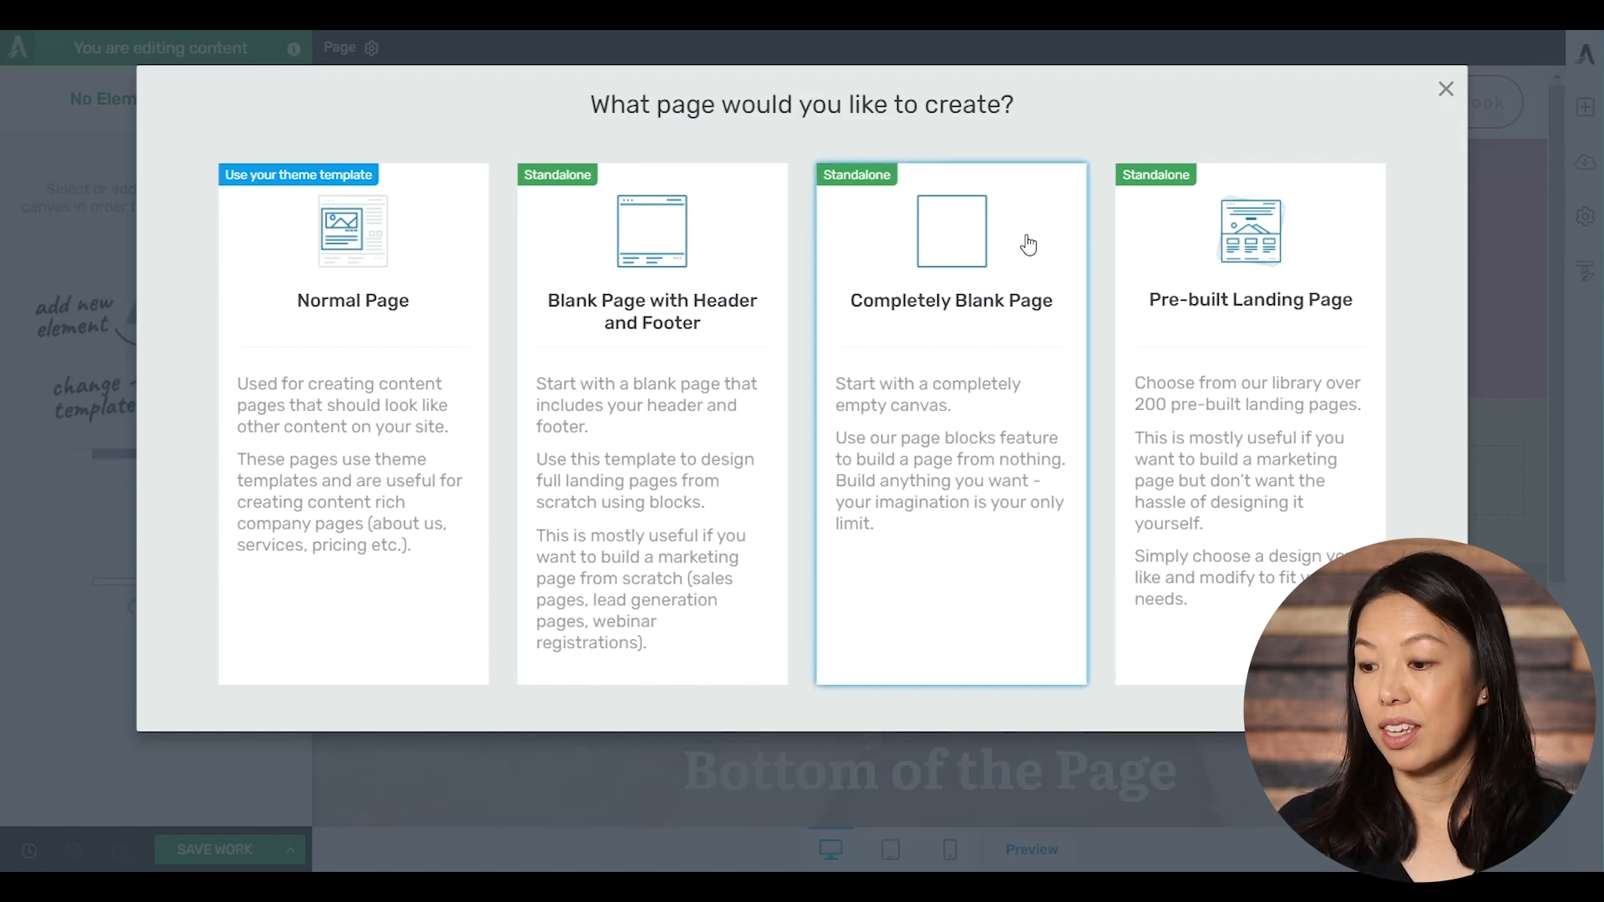
Create a pre-built landing page from the booking page template in the Consultant Smart set.
{"action": "left_click", "coordinate": [1146, 225]}
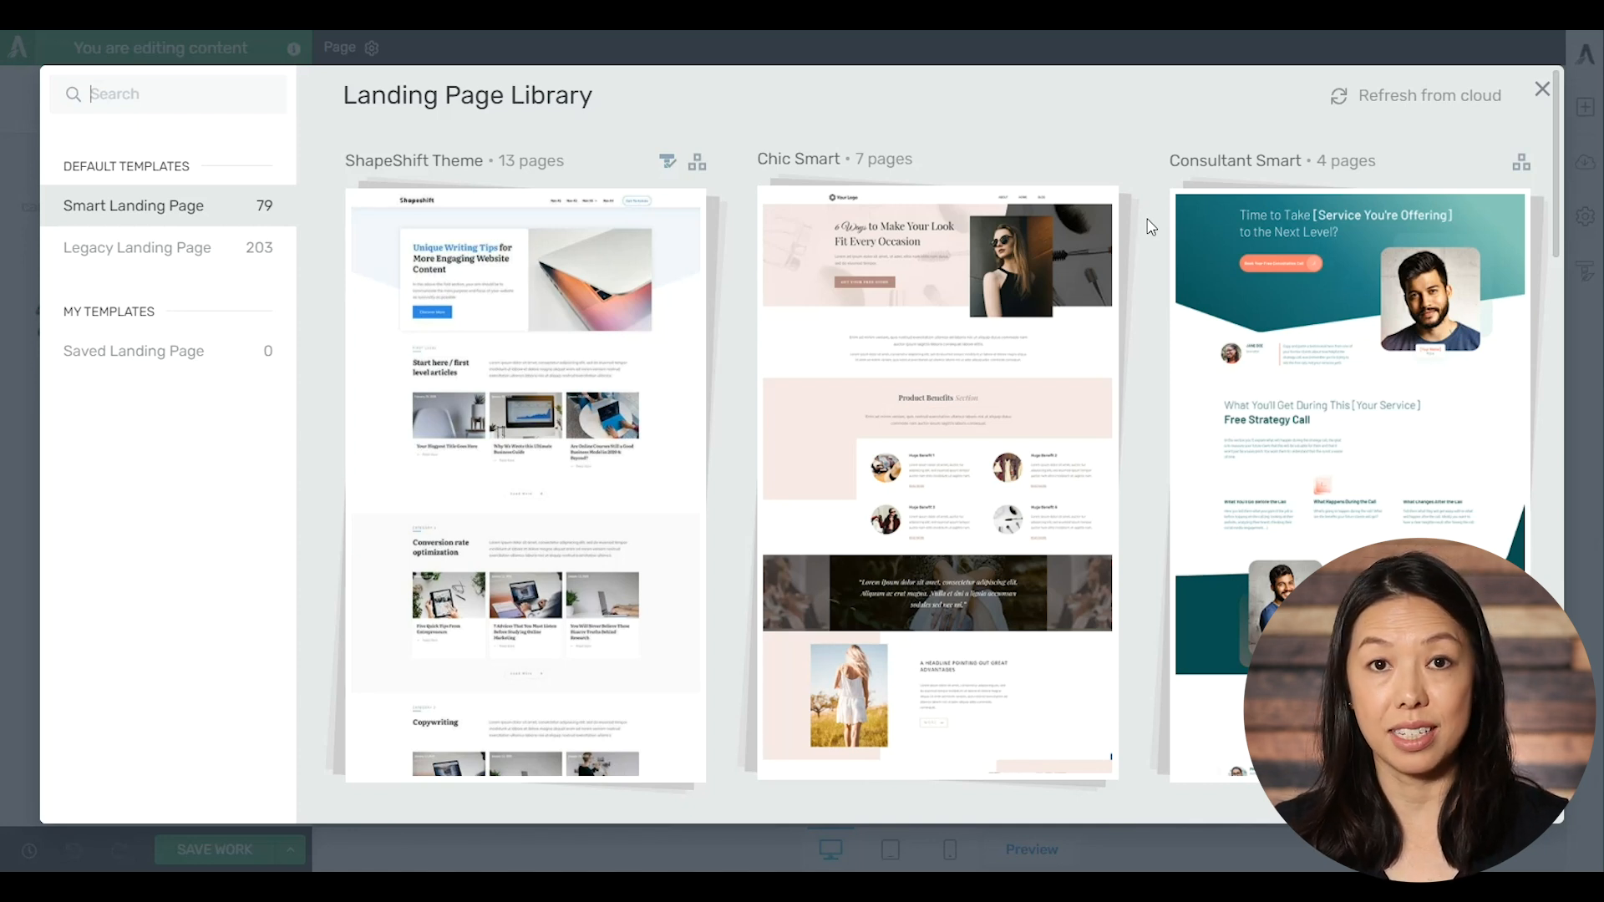
{"action": "mouse_move", "coordinate": [537, 234]}
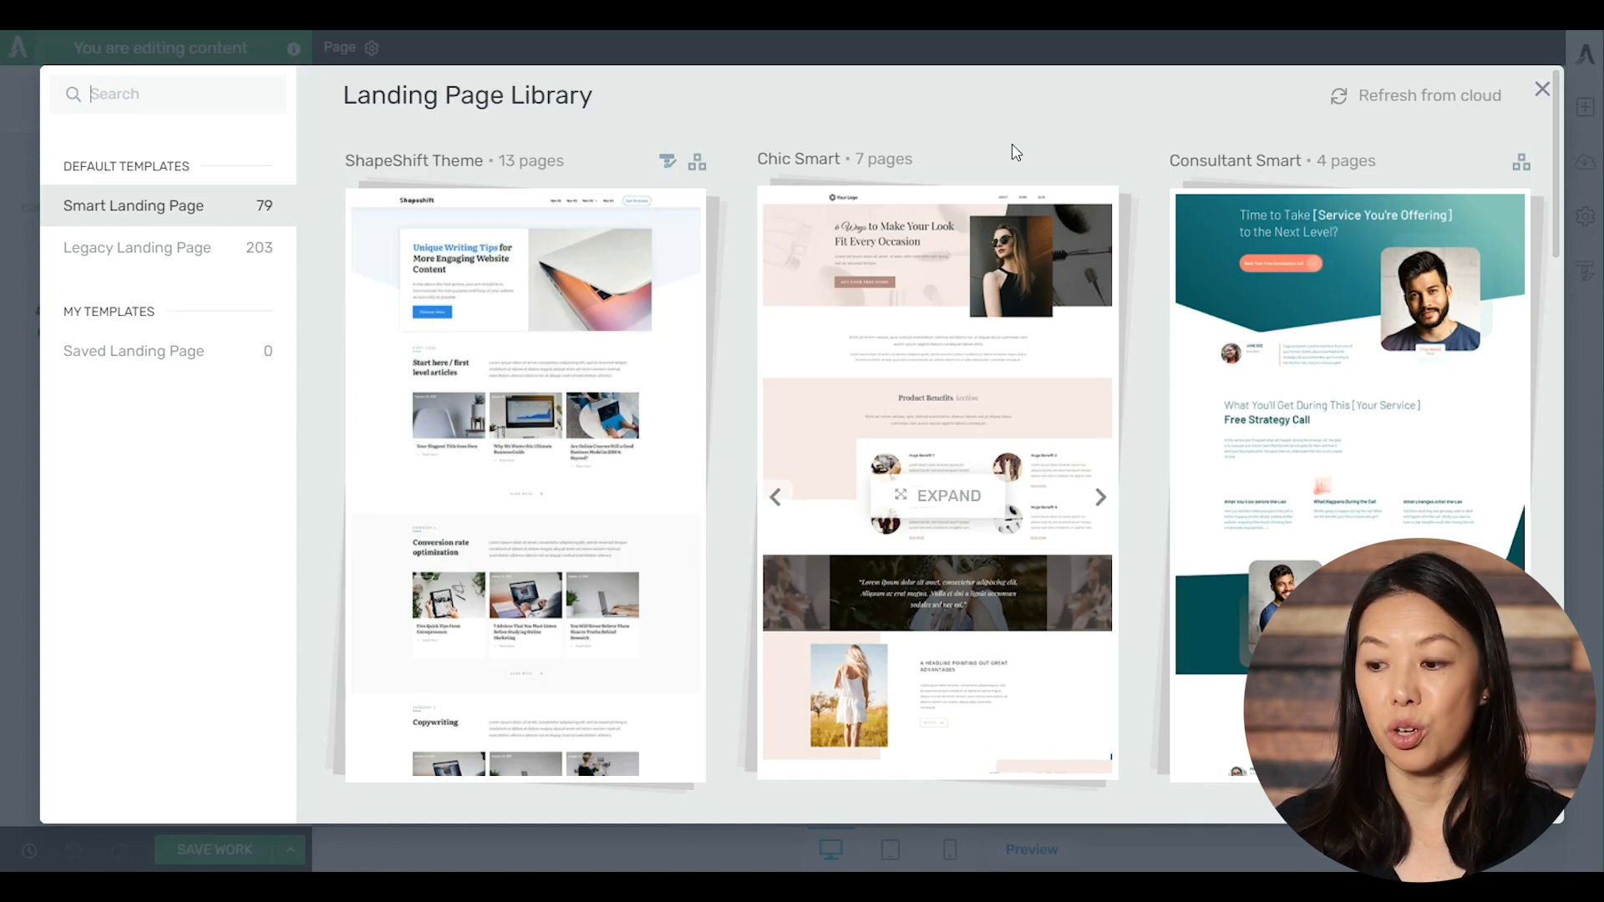
{"action": "left_click", "coordinate": [1357, 234]}
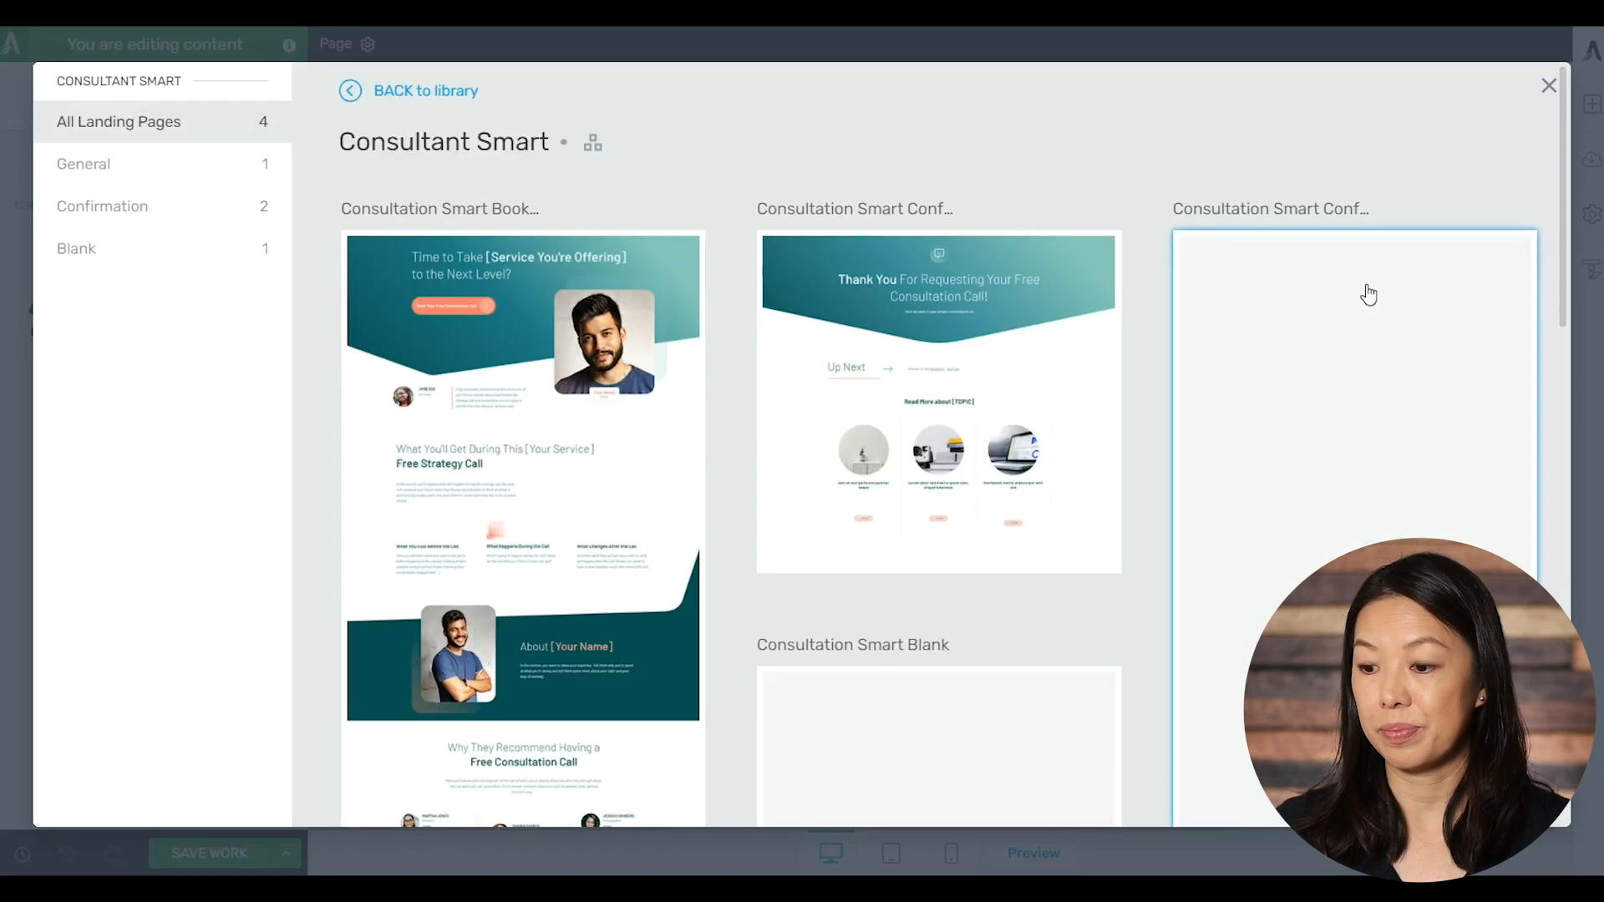
{"action": "left_click", "coordinate": [502, 336]}
{"action": "left_click", "coordinate": [1304, 782]}
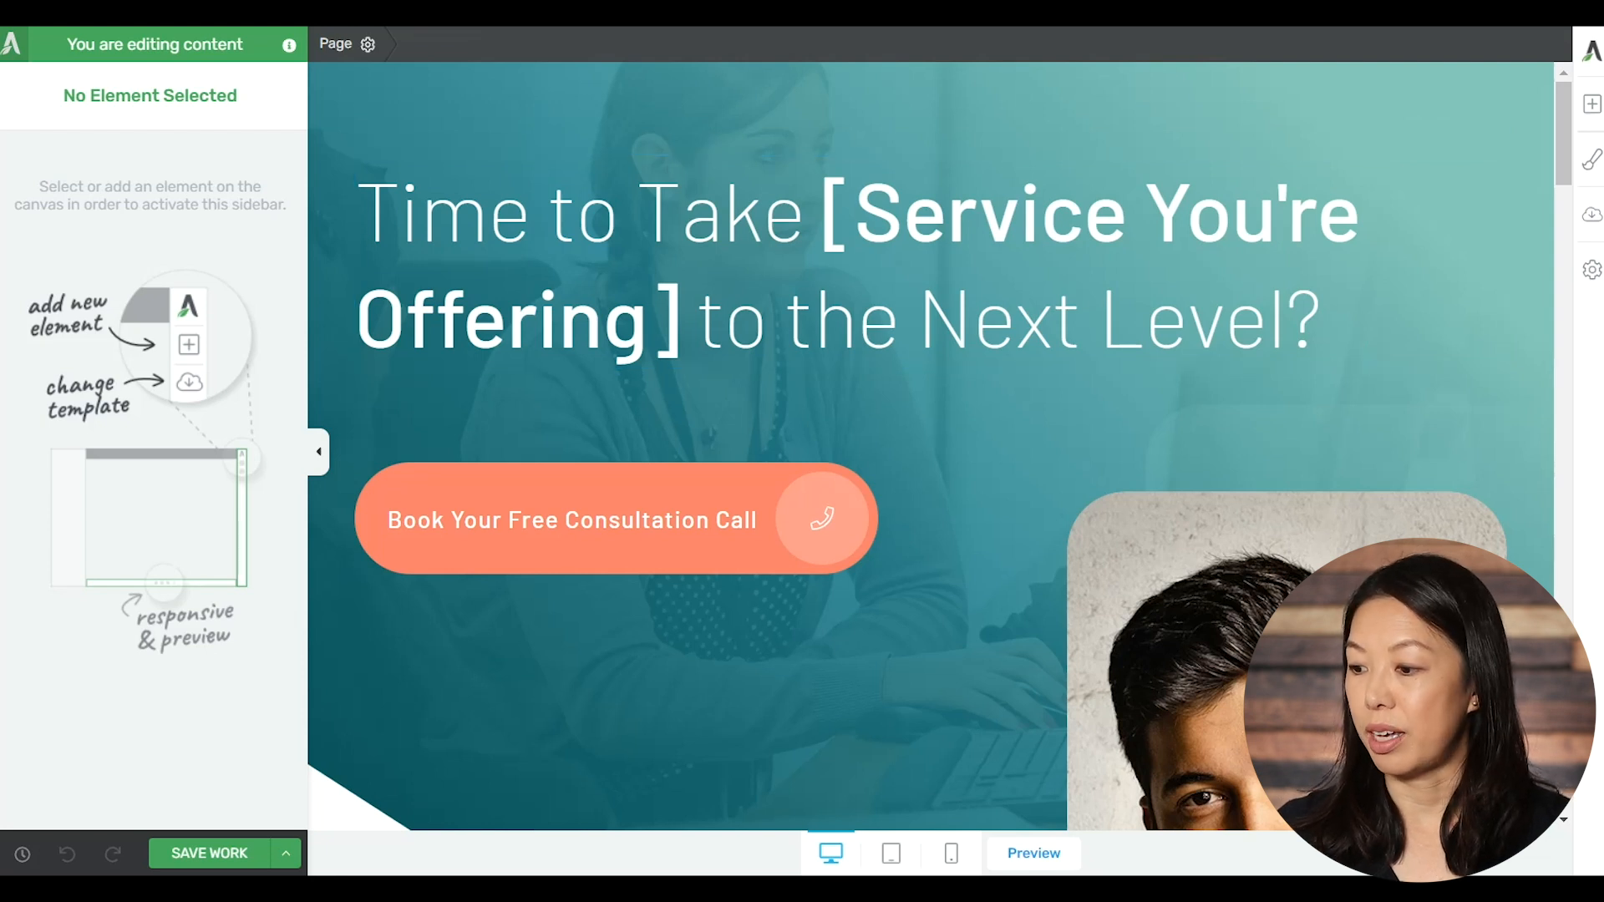
Examine the master template colors and the preset color palettes available for the landing page in the Style Editor.
{"action": "left_click", "coordinate": [1596, 150]}
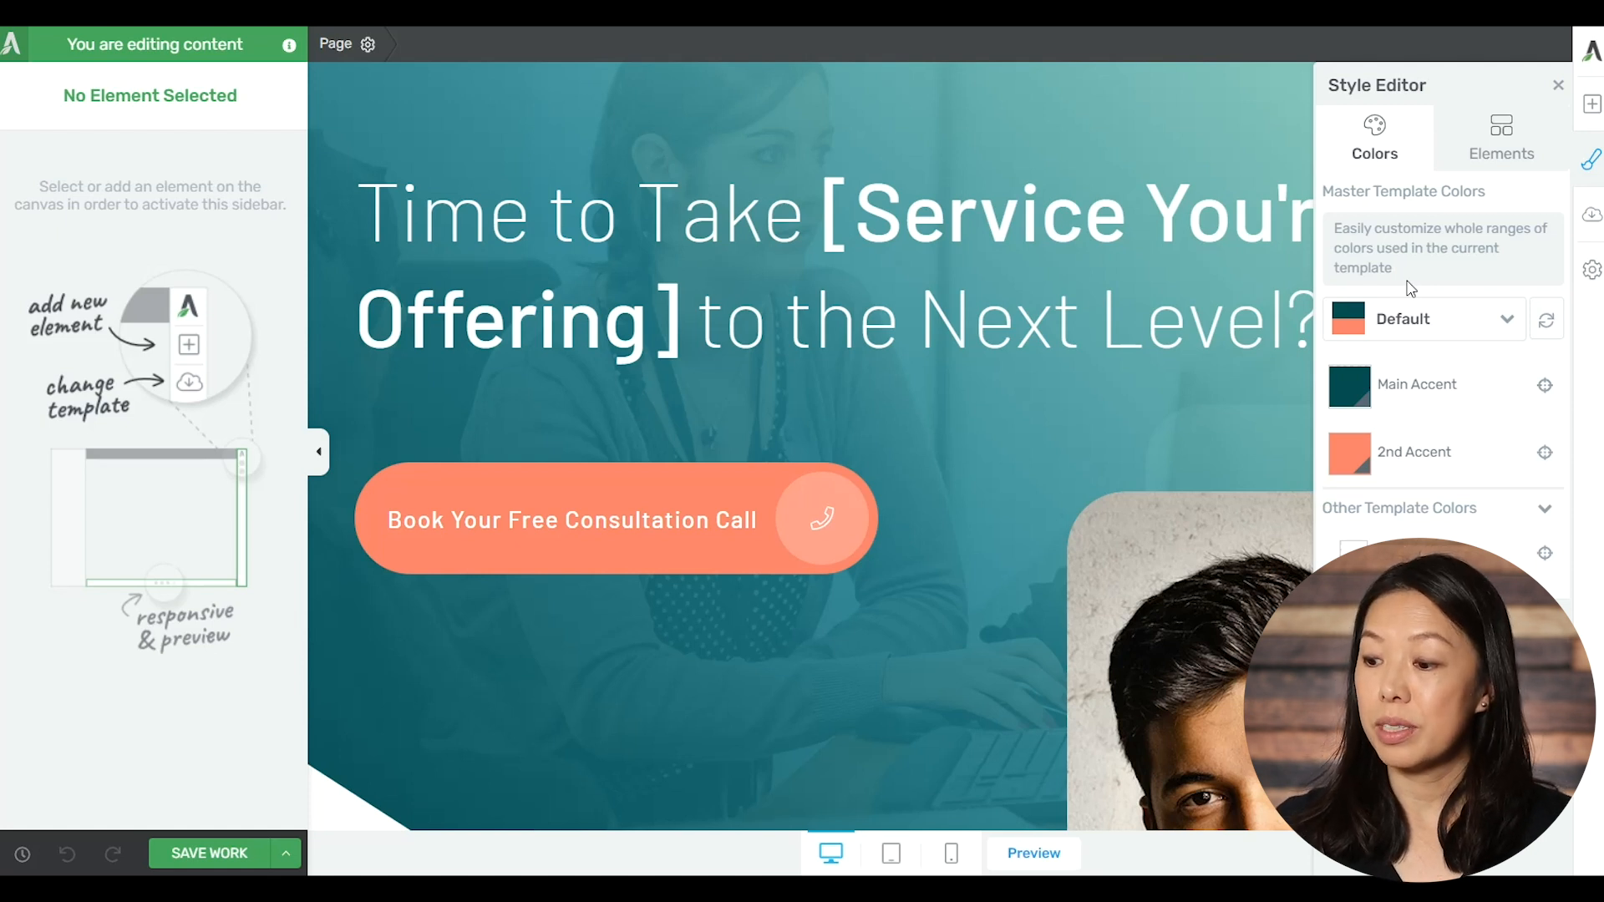
{"action": "left_click", "coordinate": [1407, 324]}
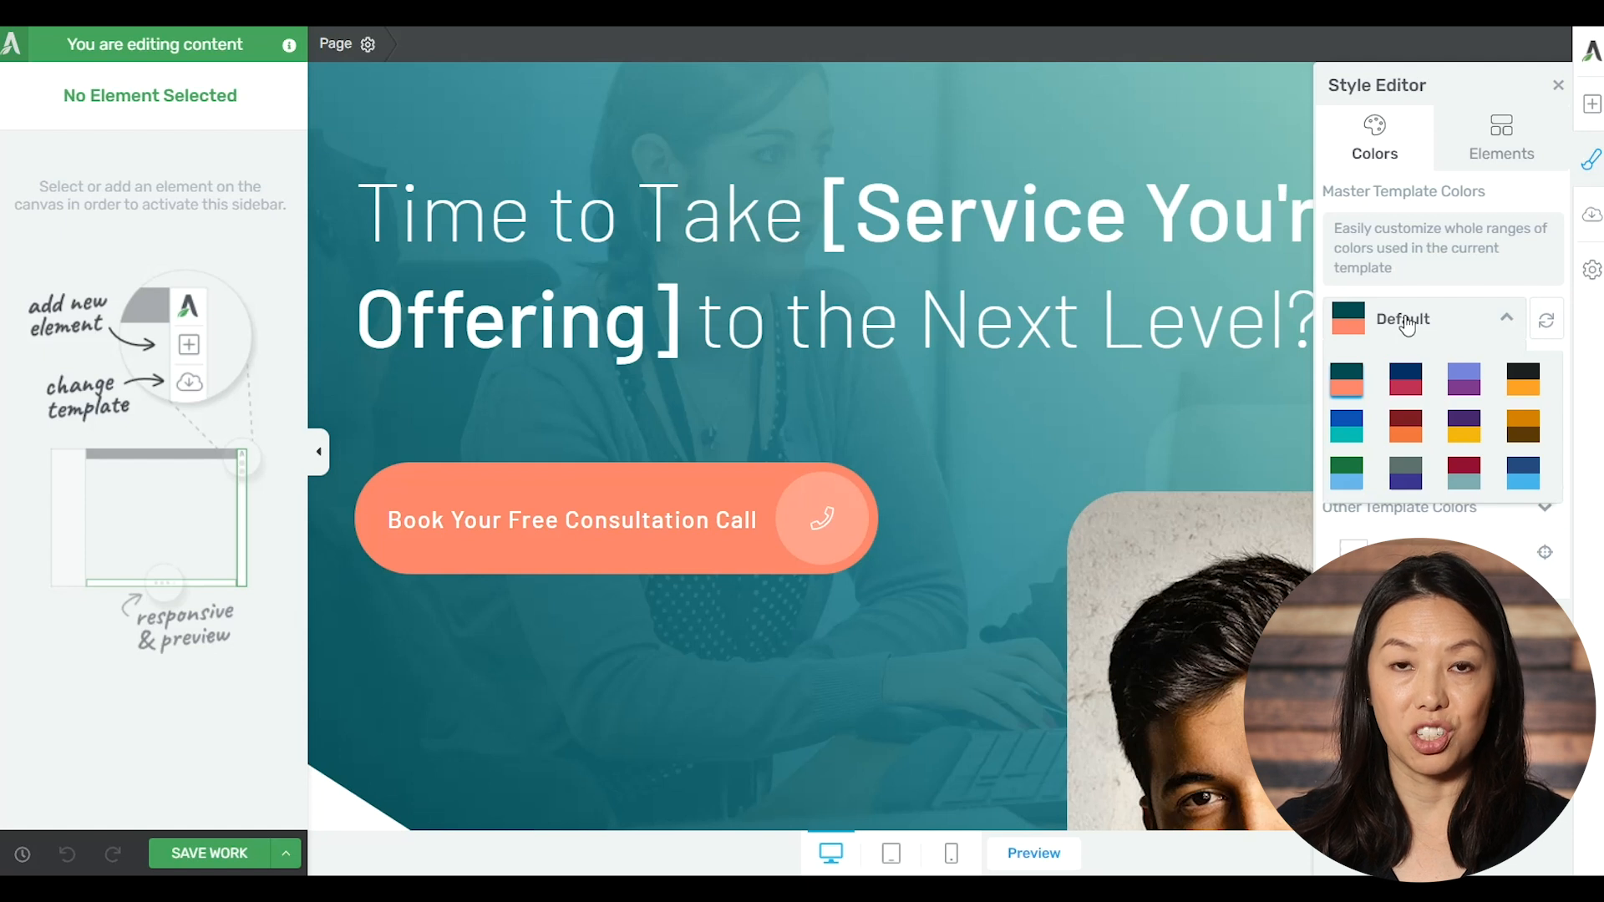
{"action": "left_click", "coordinate": [1408, 325]}
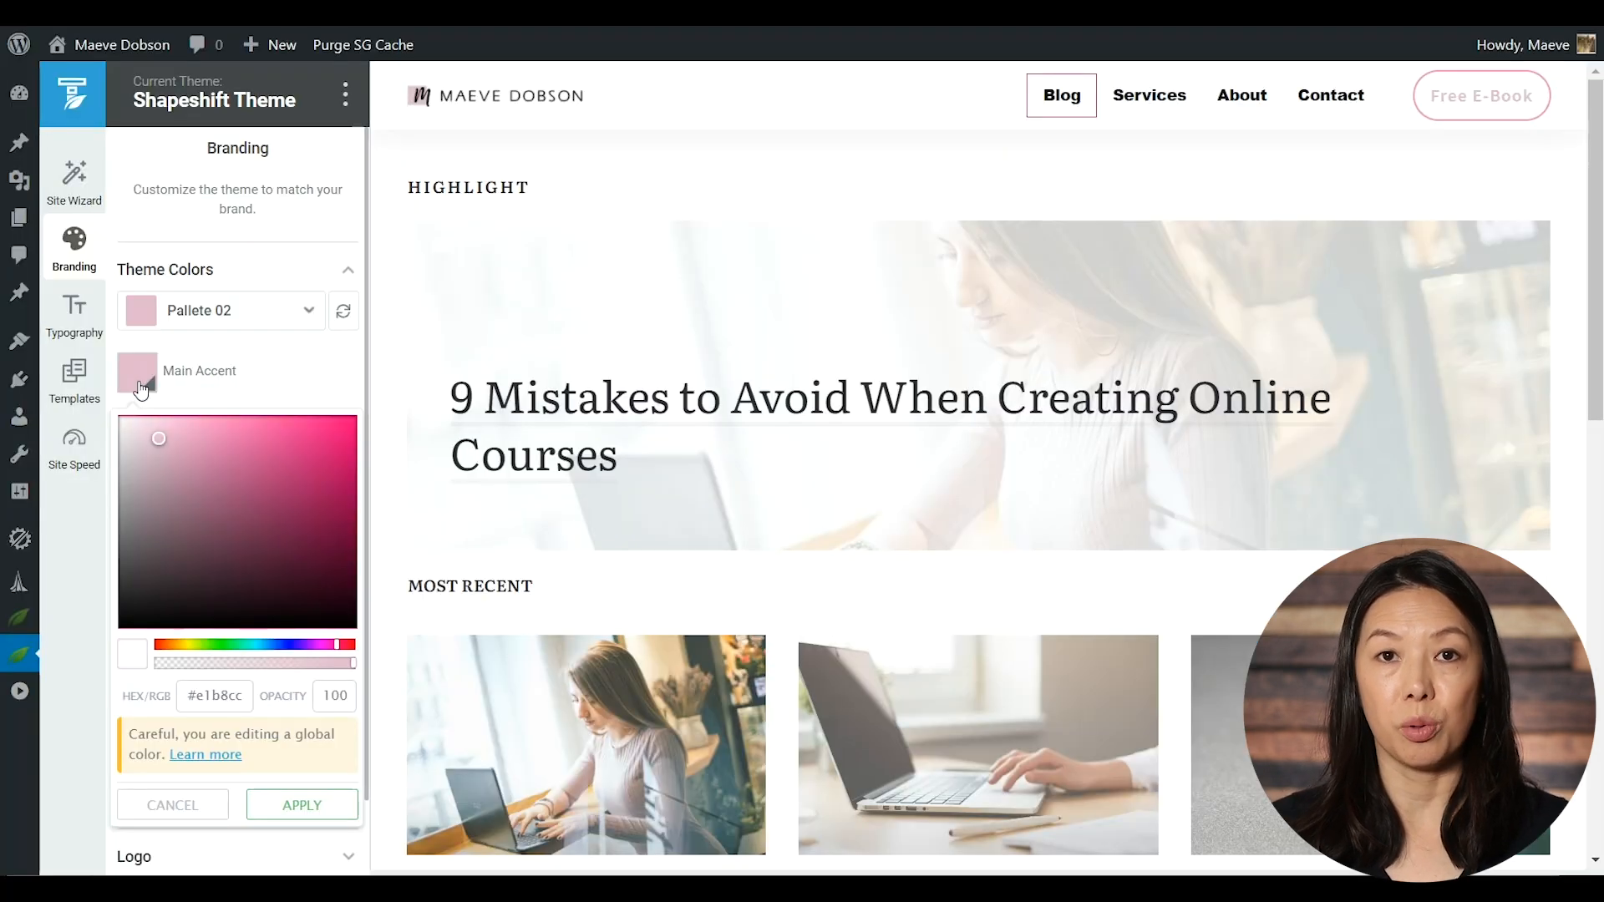
In the theme's branding settings, change Main Accent to light green and the saved color Medium Red Violet to orange #f18534.
{"action": "left_click", "coordinate": [211, 644]}
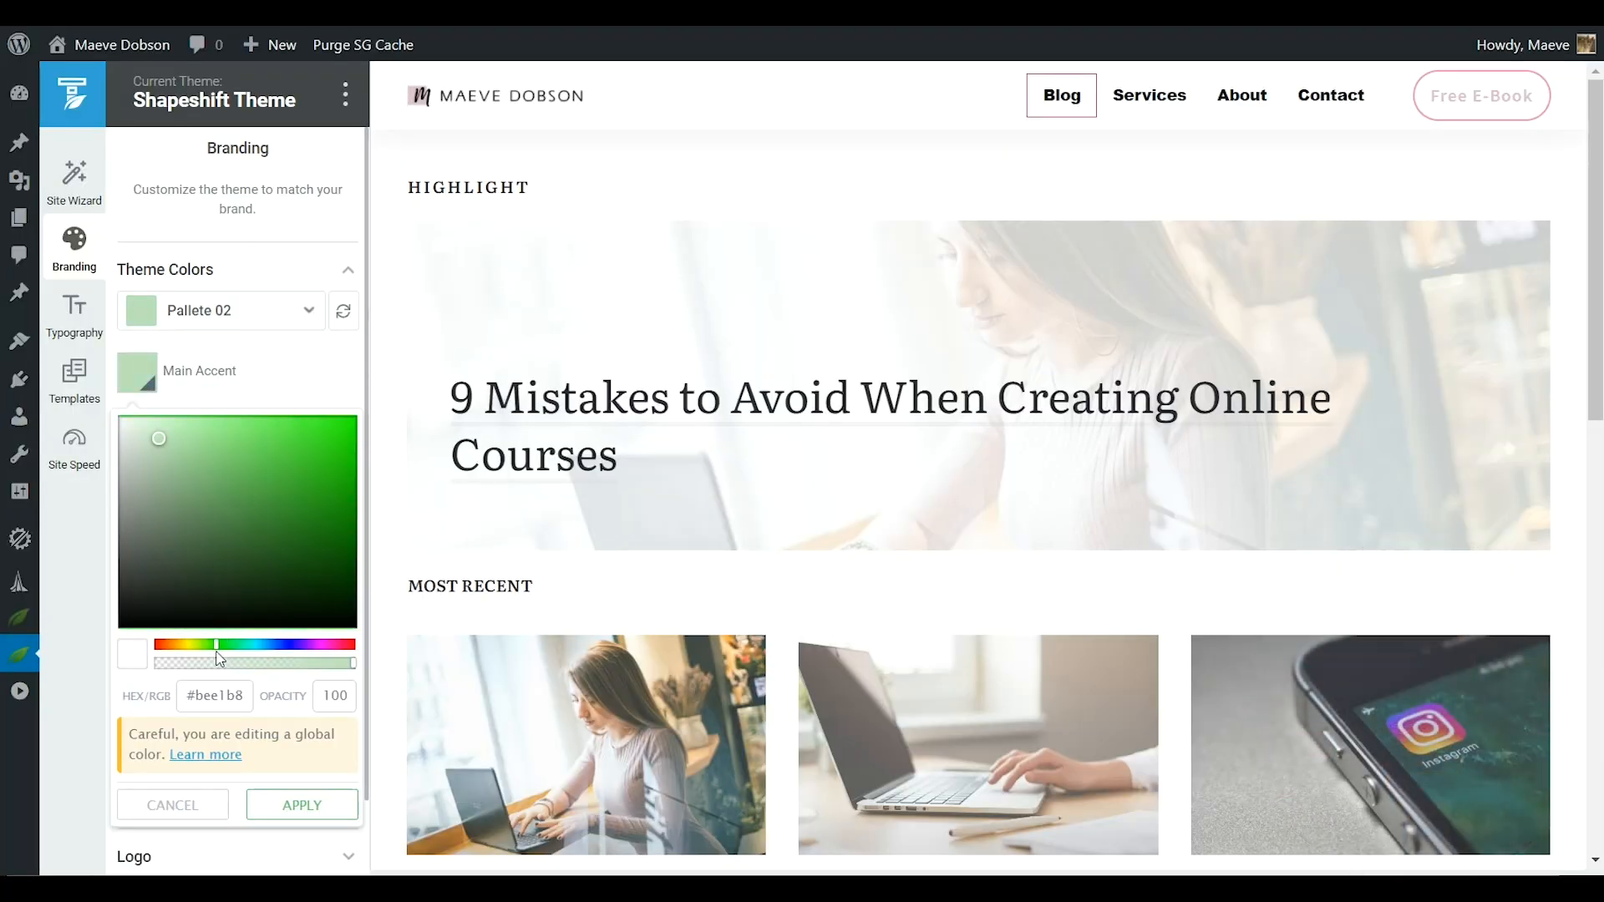
{"action": "left_click", "coordinate": [332, 810]}
{"action": "left_click", "coordinate": [139, 476]}
{"action": "left_click", "coordinate": [169, 728]}
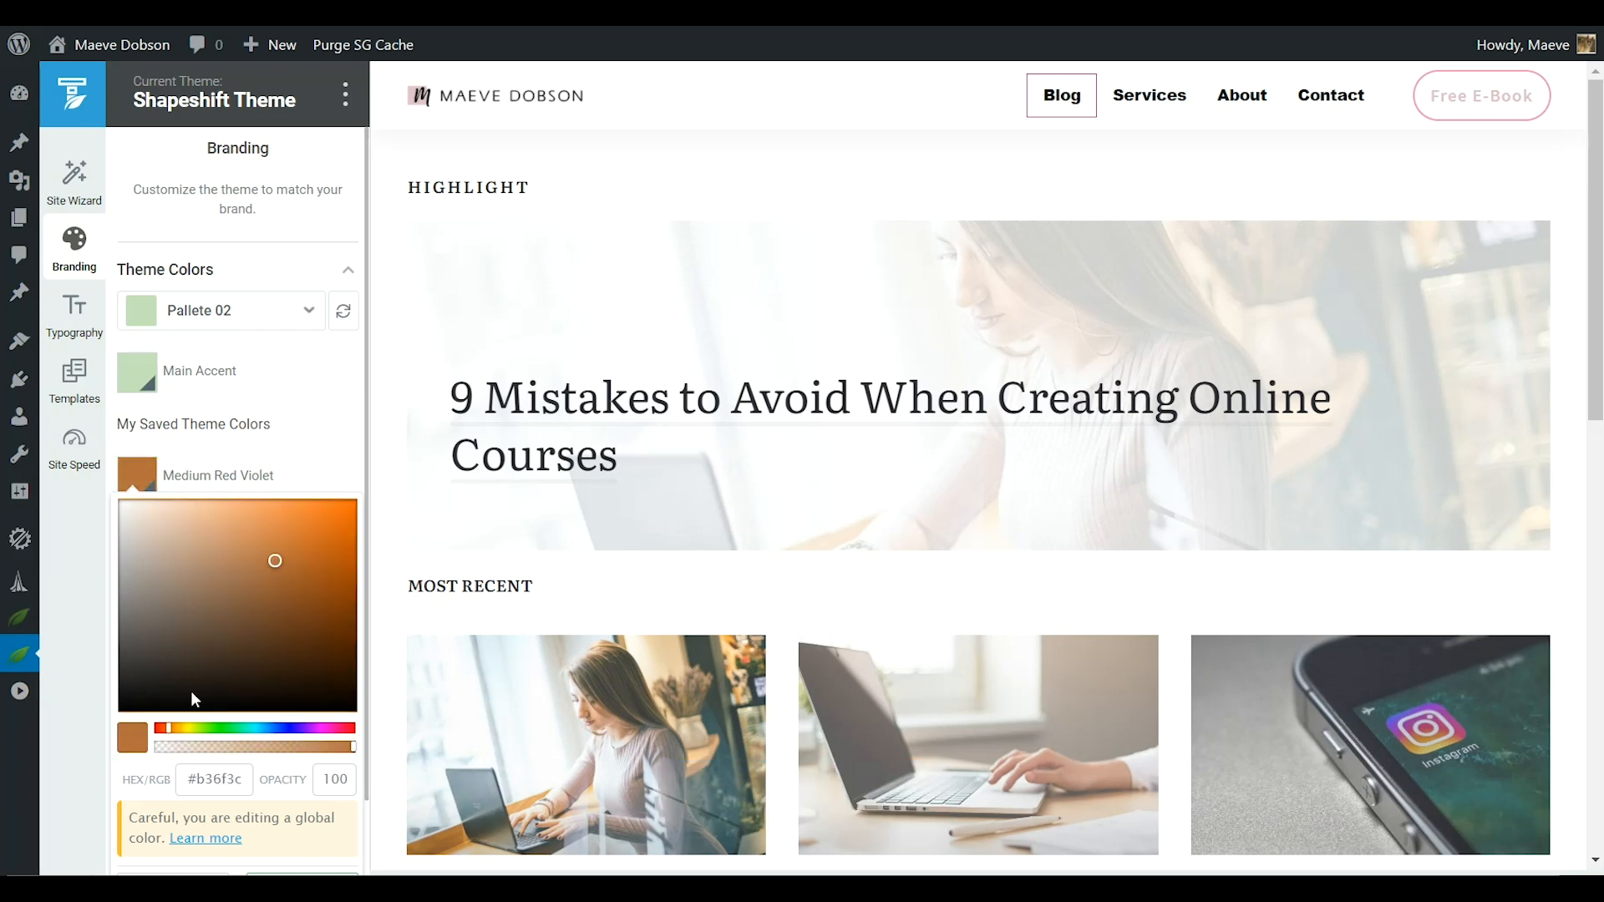
{"action": "left_click", "coordinate": [174, 729]}
{"action": "left_click", "coordinate": [304, 509]}
{"action": "left_click", "coordinate": [170, 728]}
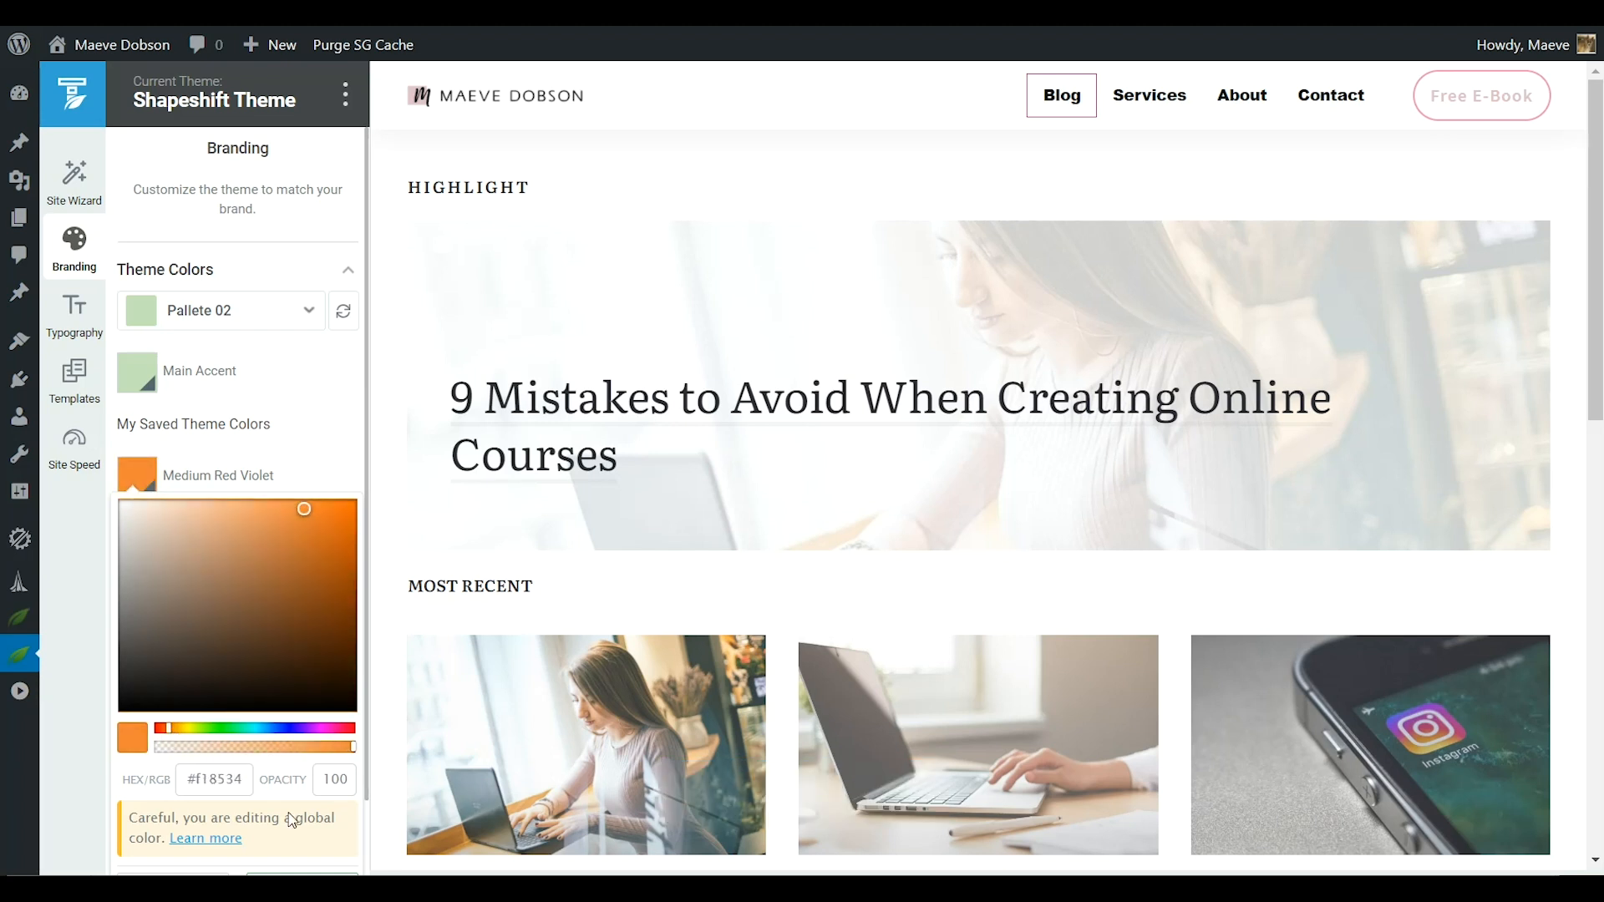
{"action": "scroll", "coordinate": [301, 806], "scroll_direction": "down", "scroll_amount": 1}
{"action": "left_click", "coordinate": [306, 799]}
Change the saved theme color Melanie to light yellow-green and Melanie 75 to #d5e1b8 at 75 opacity.
{"action": "left_click", "coordinate": [138, 464]}
{"action": "left_click", "coordinate": [195, 625]}
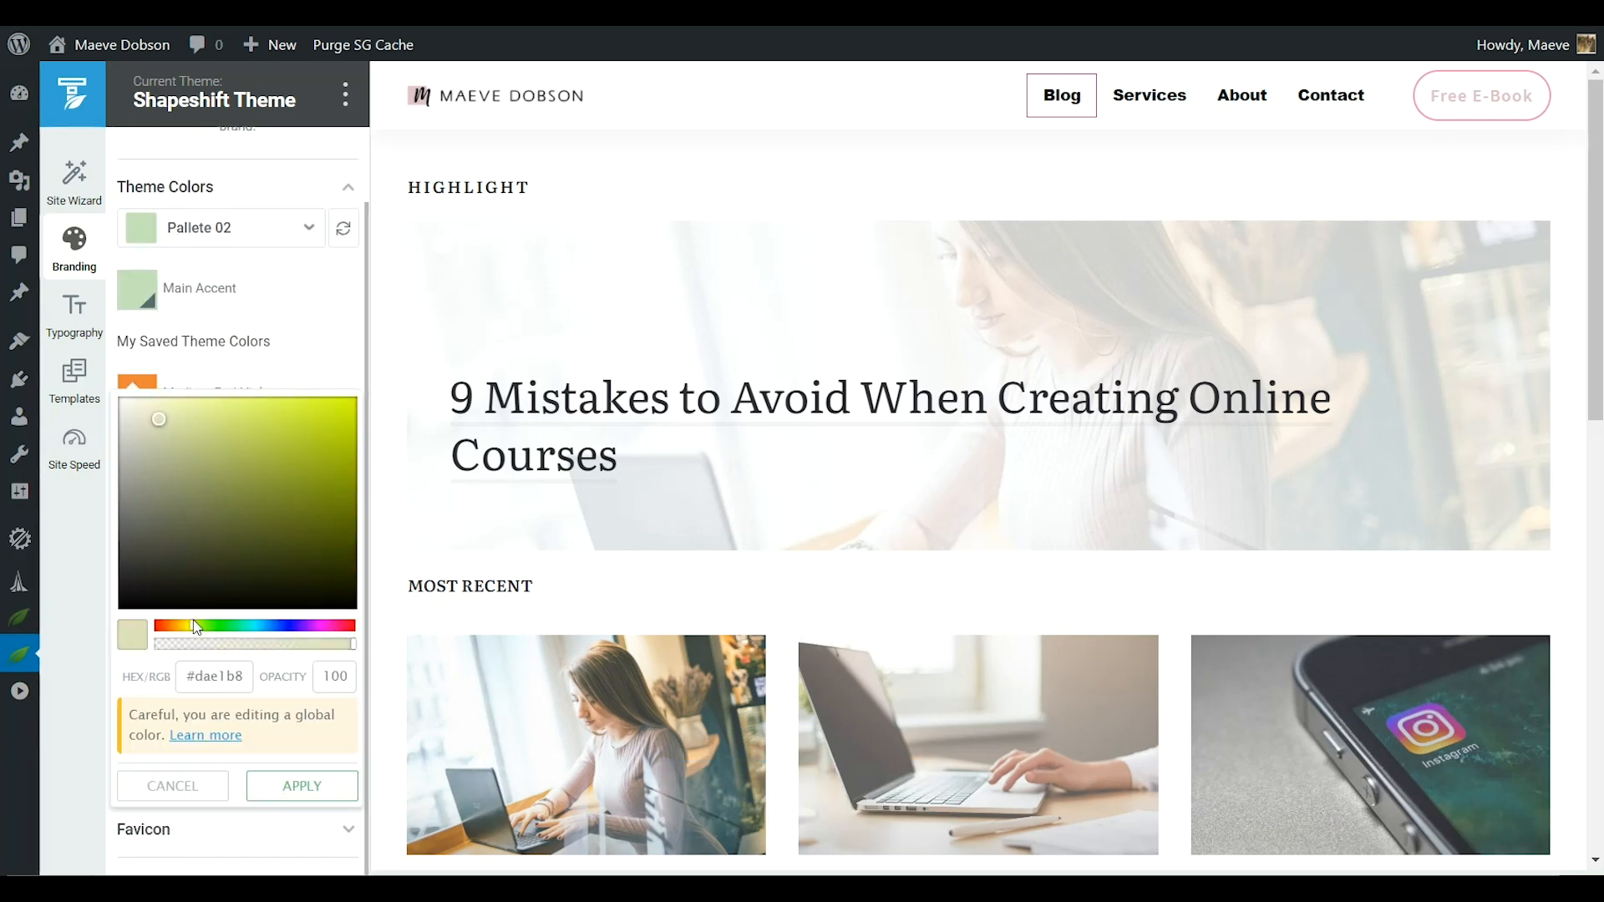
{"action": "left_click", "coordinate": [303, 783]}
{"action": "left_click", "coordinate": [141, 522]}
{"action": "left_click", "coordinate": [196, 689]}
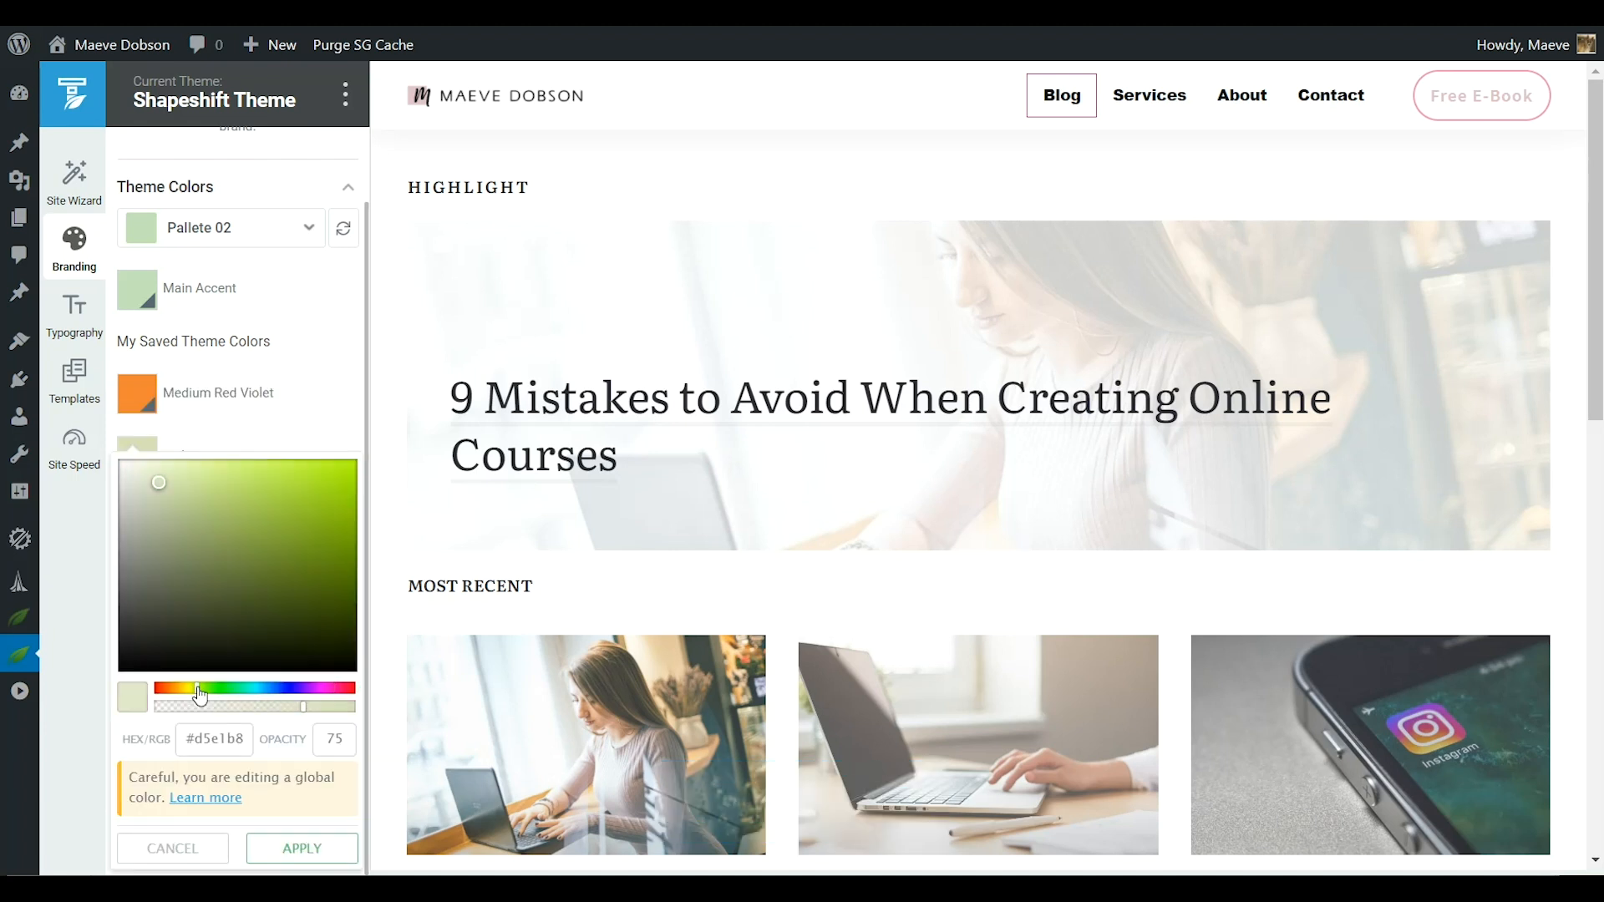
{"action": "left_click", "coordinate": [293, 846]}
Change the saved theme color directly after Melanie 75 to dark green and apply it.
{"action": "left_click", "coordinate": [140, 583]}
{"action": "left_click", "coordinate": [238, 750]}
{"action": "left_click", "coordinate": [302, 678]}
{"action": "scroll", "coordinate": [292, 835], "scroll_direction": "down", "scroll_amount": 1}
{"action": "left_click", "coordinate": [288, 857]}
Change the fifth saved theme color to #0b380c at 72 opacity and apply it.
{"action": "left_click", "coordinate": [139, 644]}
{"action": "left_click", "coordinate": [224, 814]}
{"action": "left_click", "coordinate": [308, 748]}
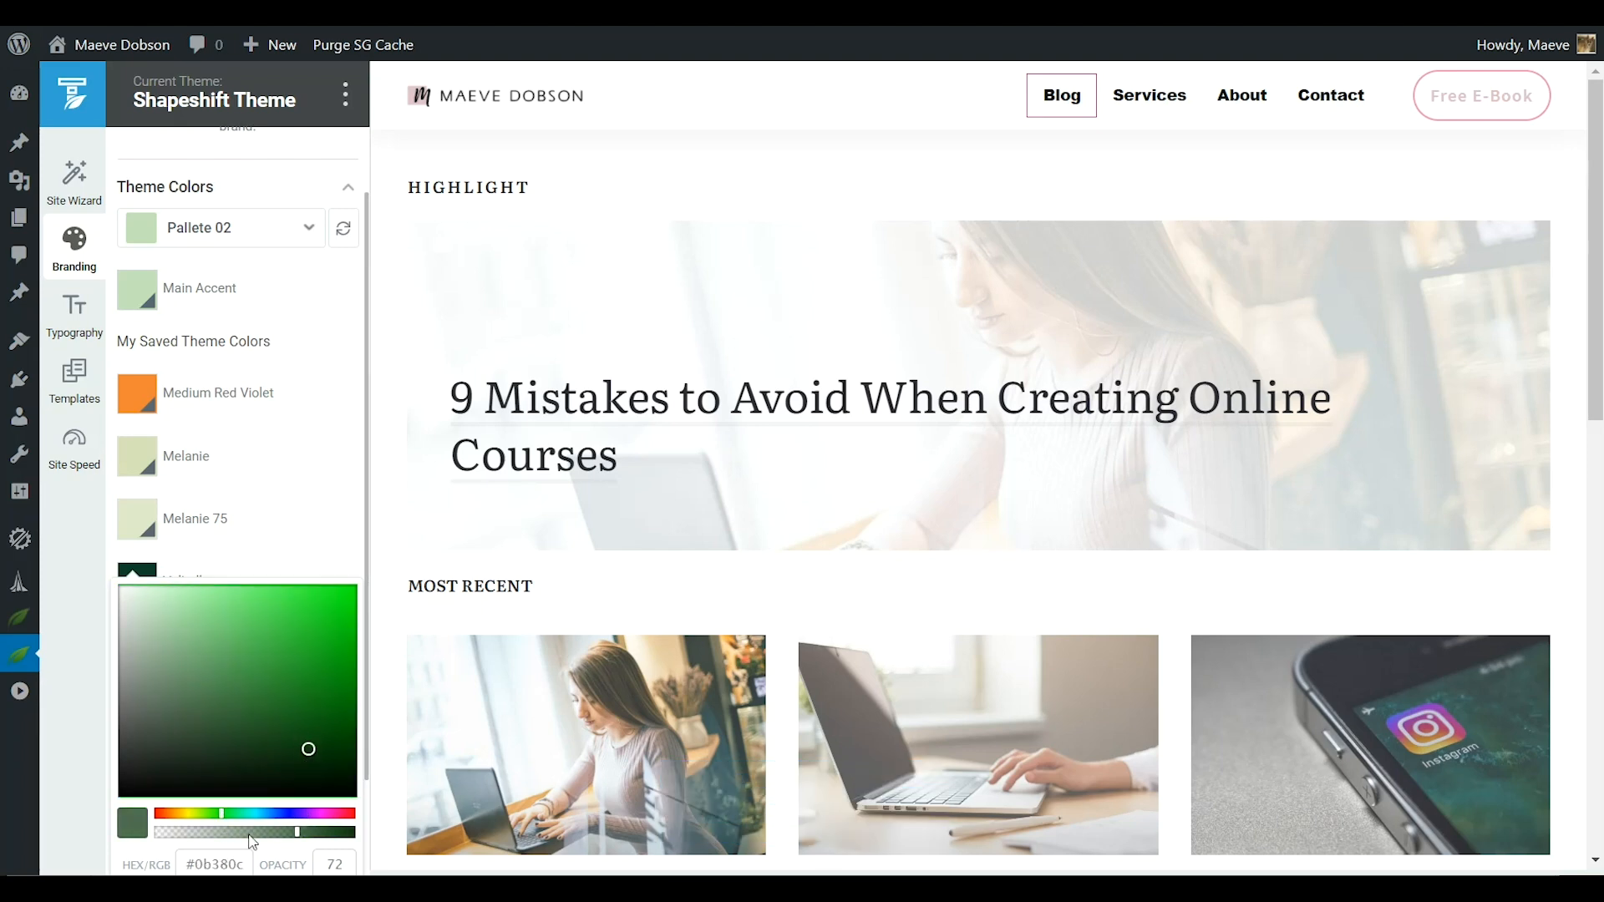
{"action": "scroll", "coordinate": [288, 835], "scroll_direction": "down", "scroll_amount": 2}
{"action": "left_click", "coordinate": [283, 860]}
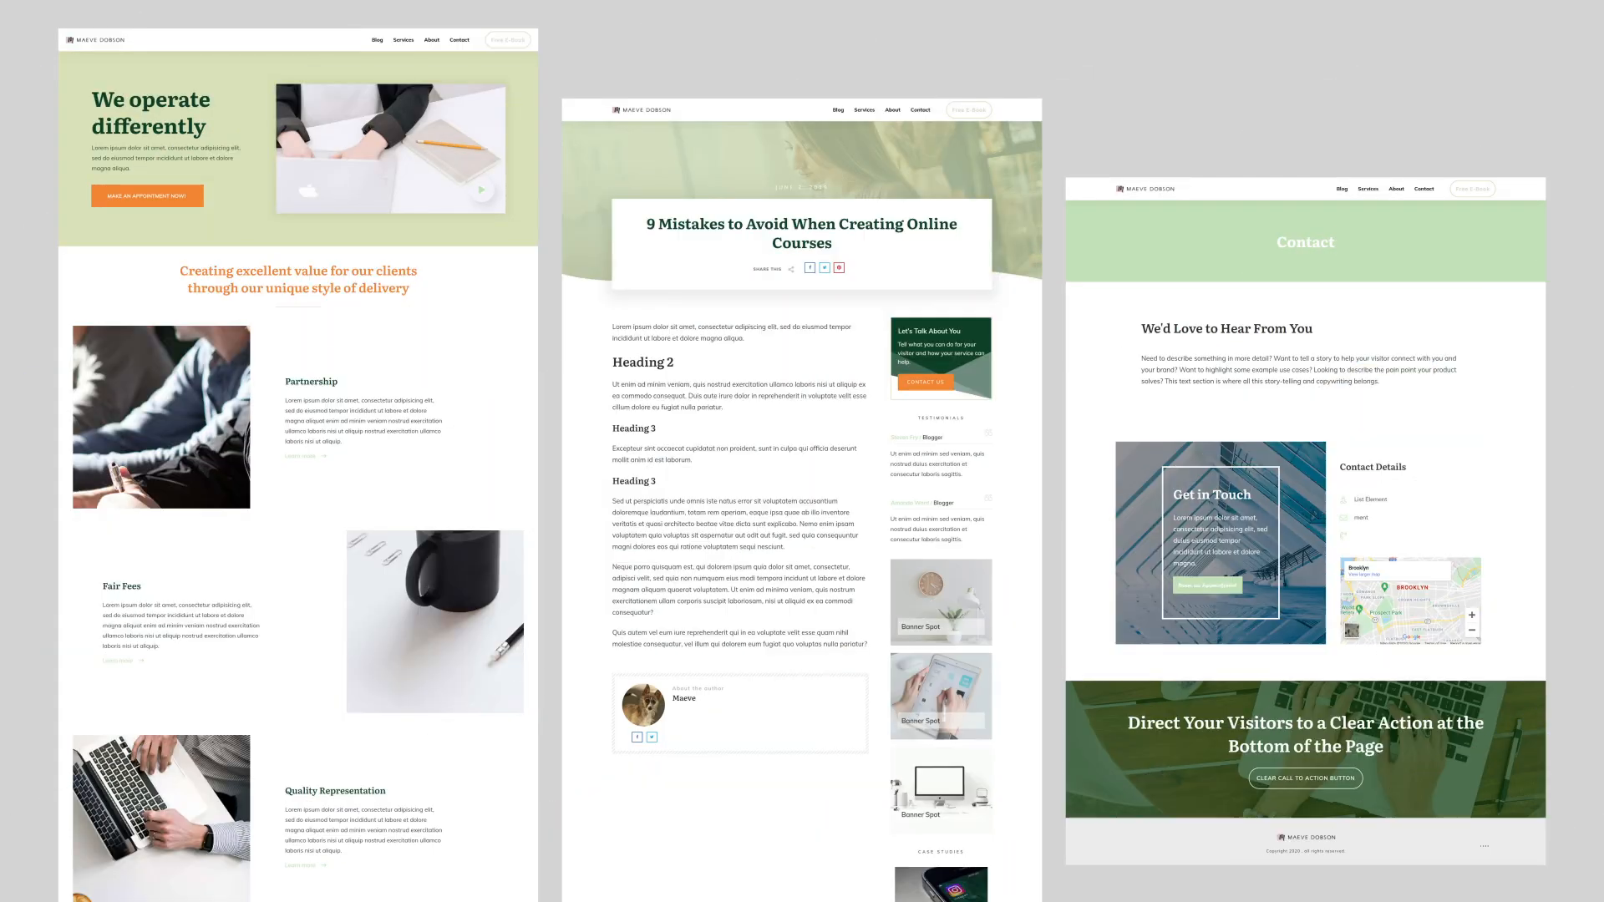